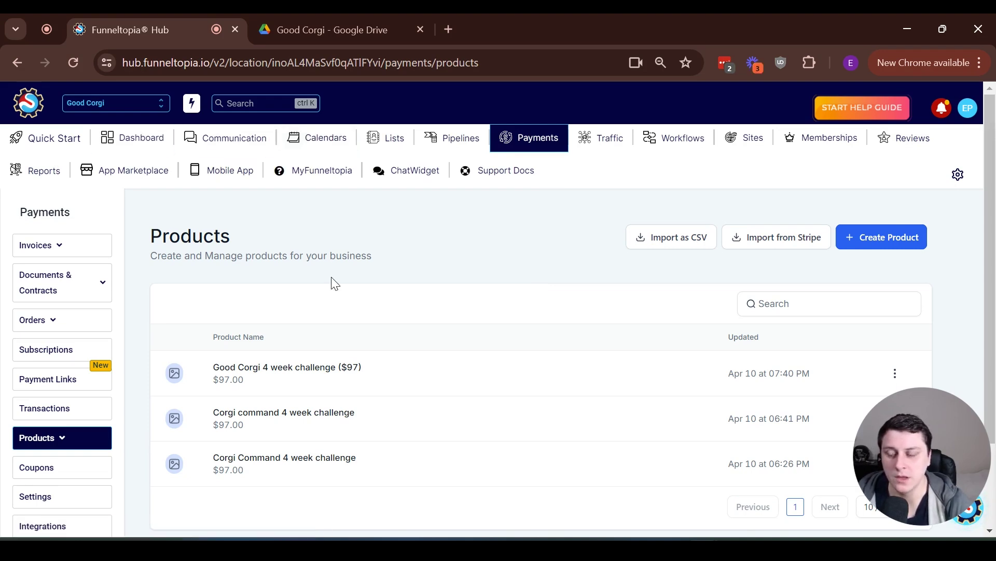
Look over the Corgi book PDF
click(372, 16)
scroll(394, 176, down, 3)
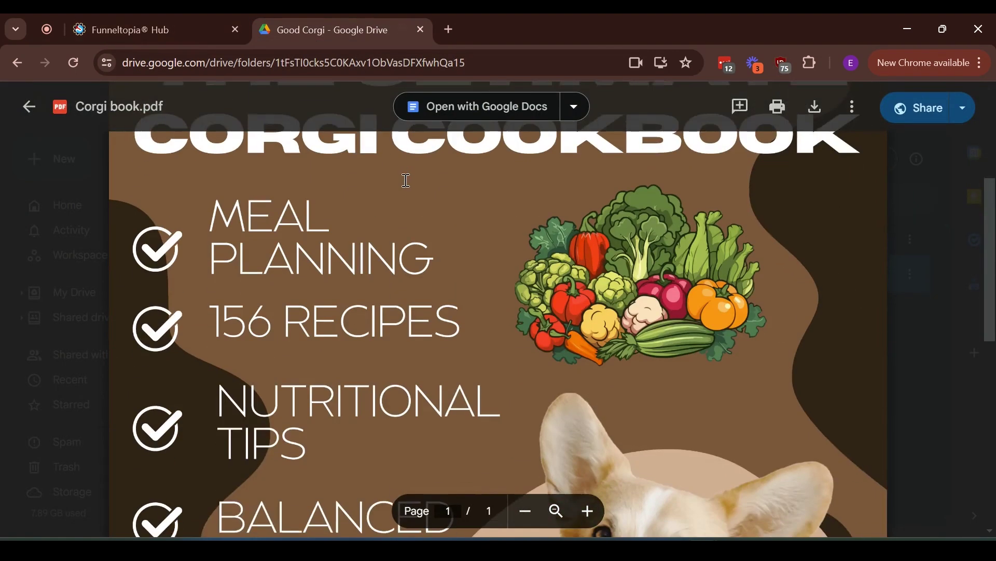
scroll(405, 182, up, 5)
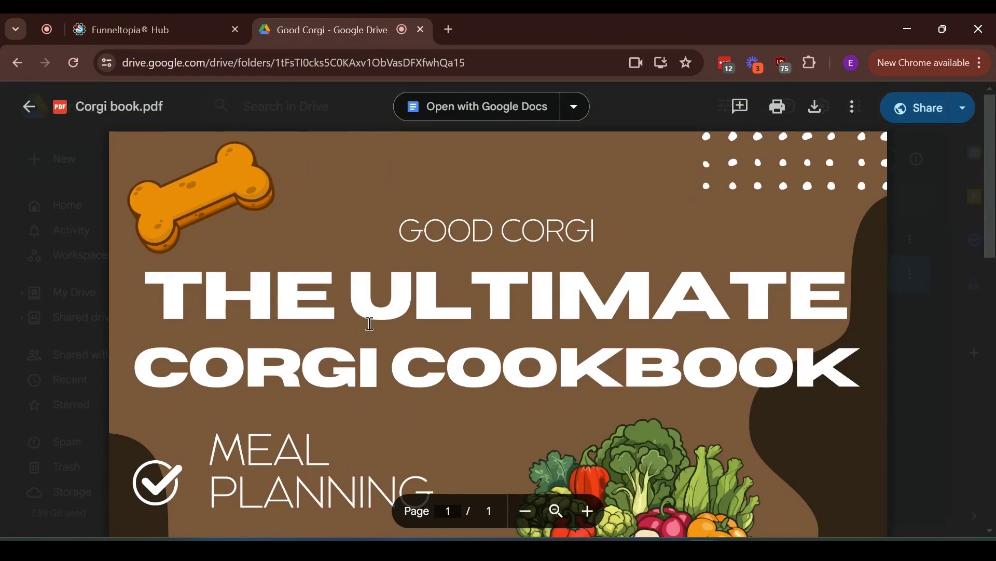
scroll(367, 320, down, 10)
scroll(367, 317, down, 2)
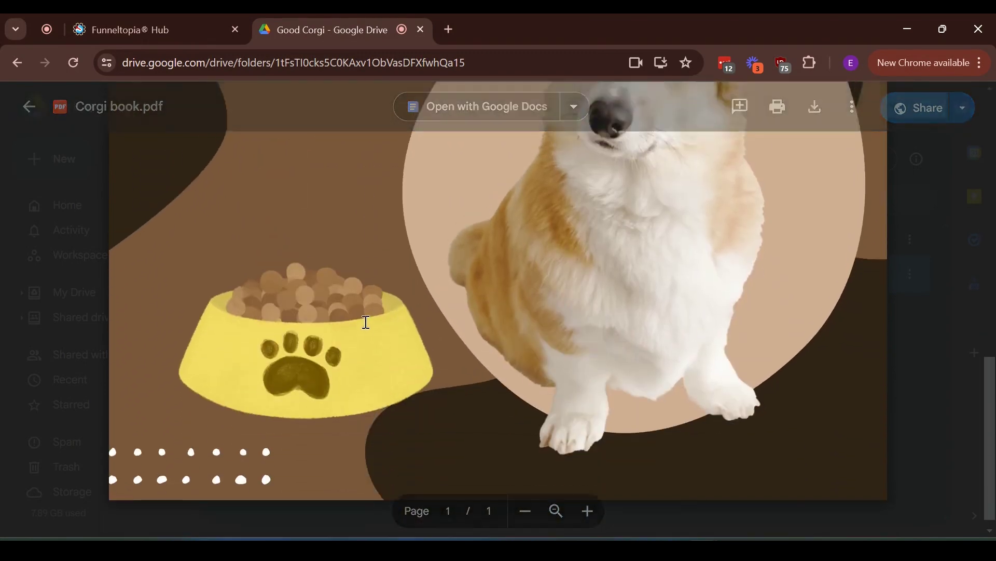
scroll(367, 320, up, 10)
From the products list, create a product titled 'Corgi cookbook' with Corgi book cover mockup.png as its media
click(124, 20)
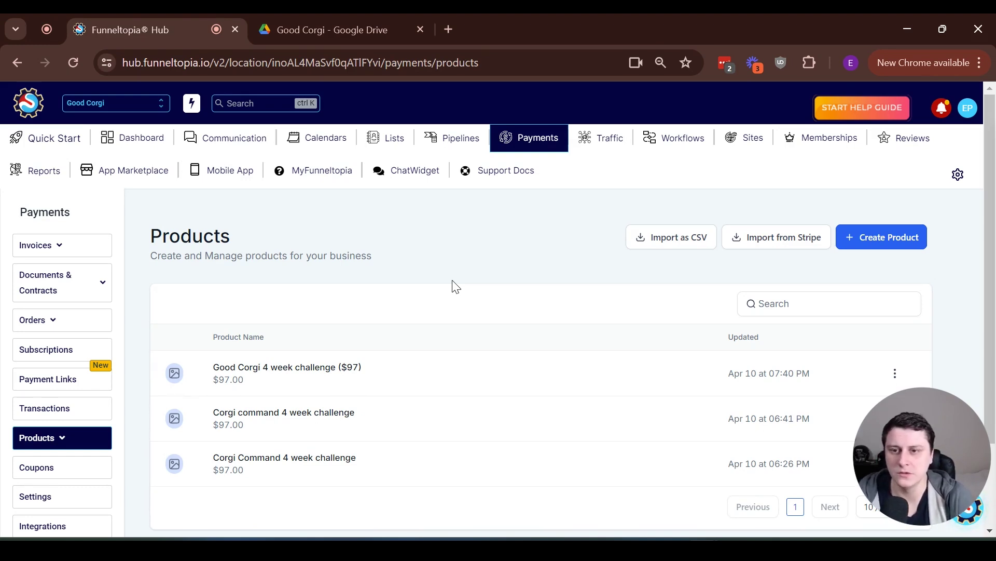
mouse_move(66, 447)
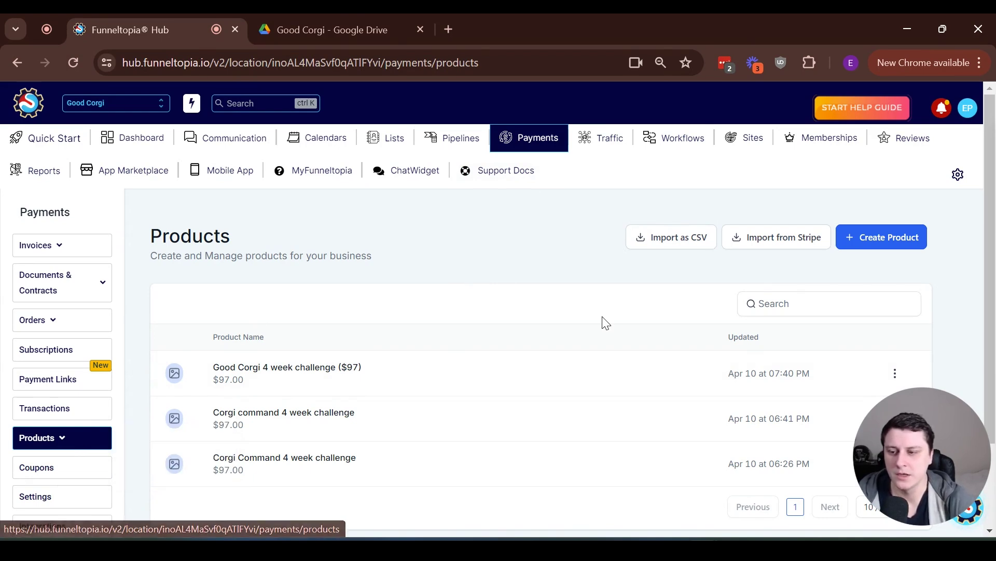
click(899, 236)
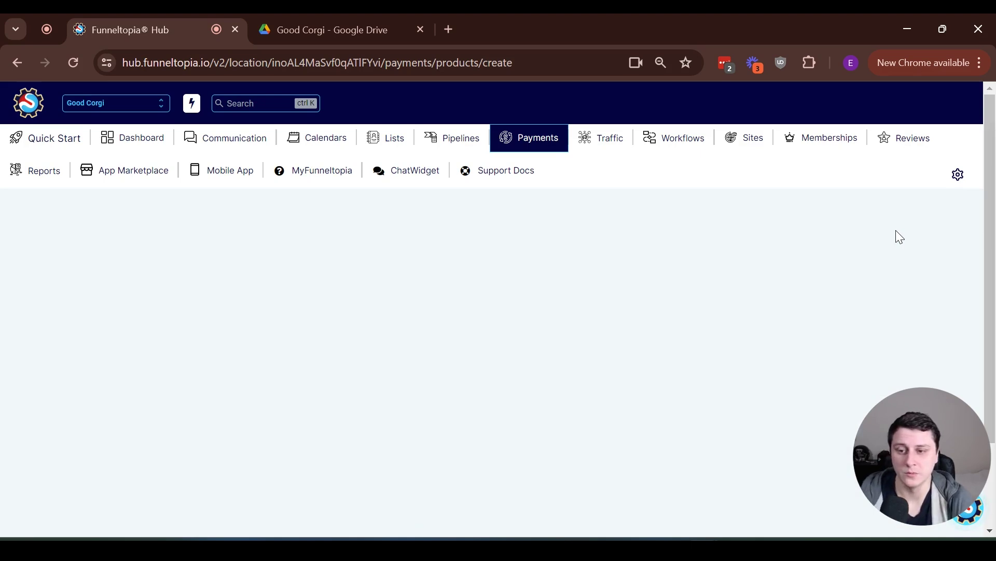
text(Corgi cookbook)
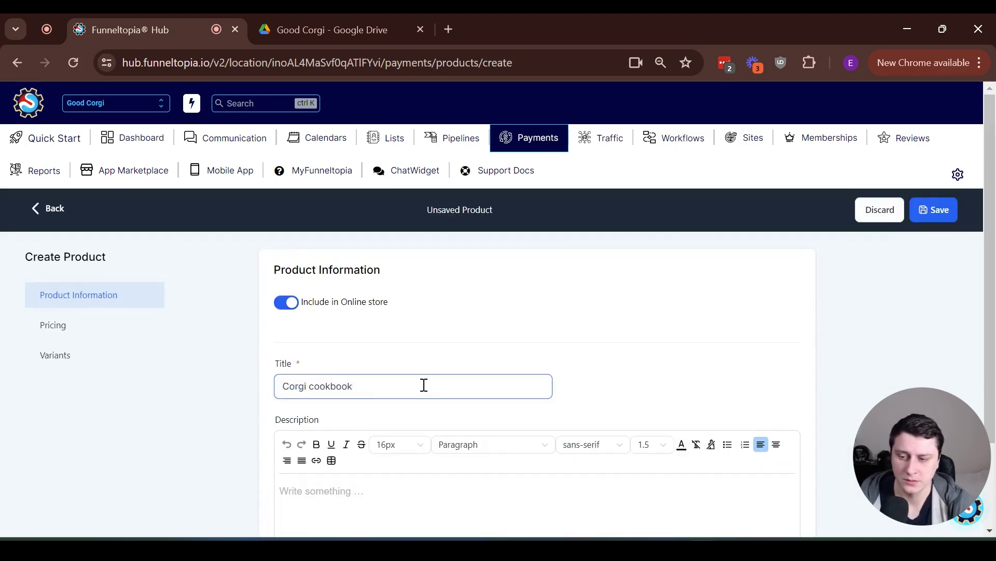
scroll(423, 385, down, 7)
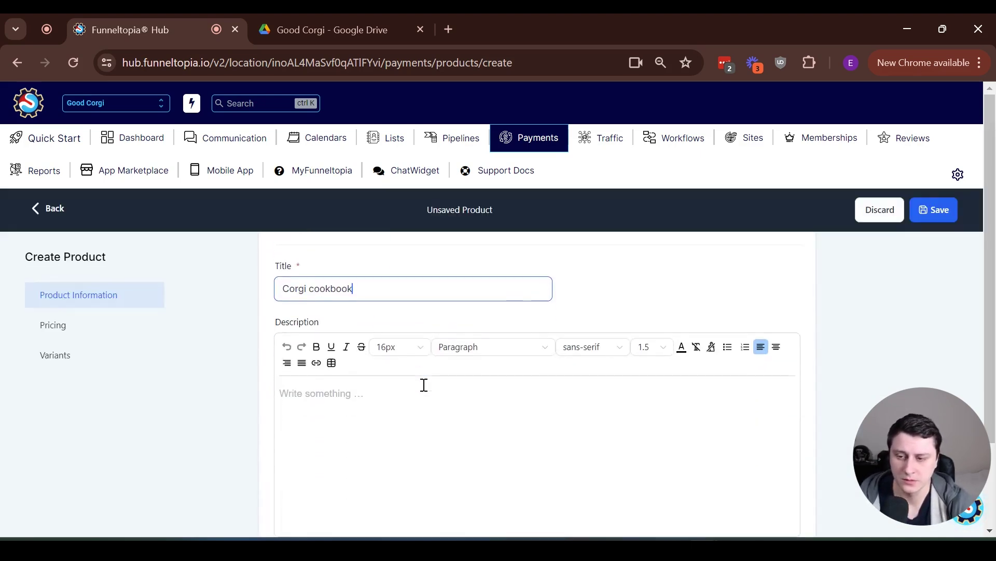
click(370, 366)
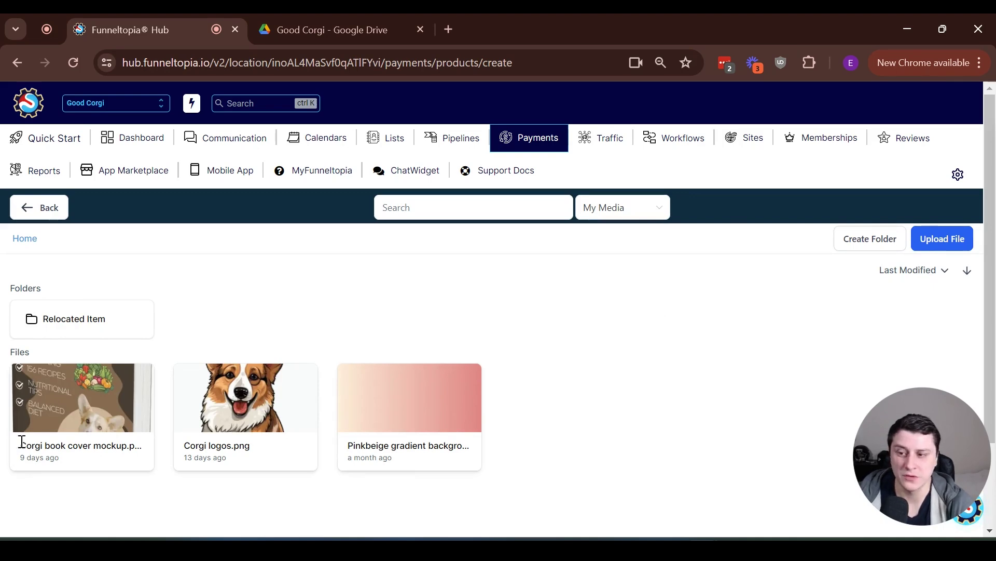
click(67, 394)
Expand the product's additional options and enter a price amount of 17
scroll(540, 316, down, 3)
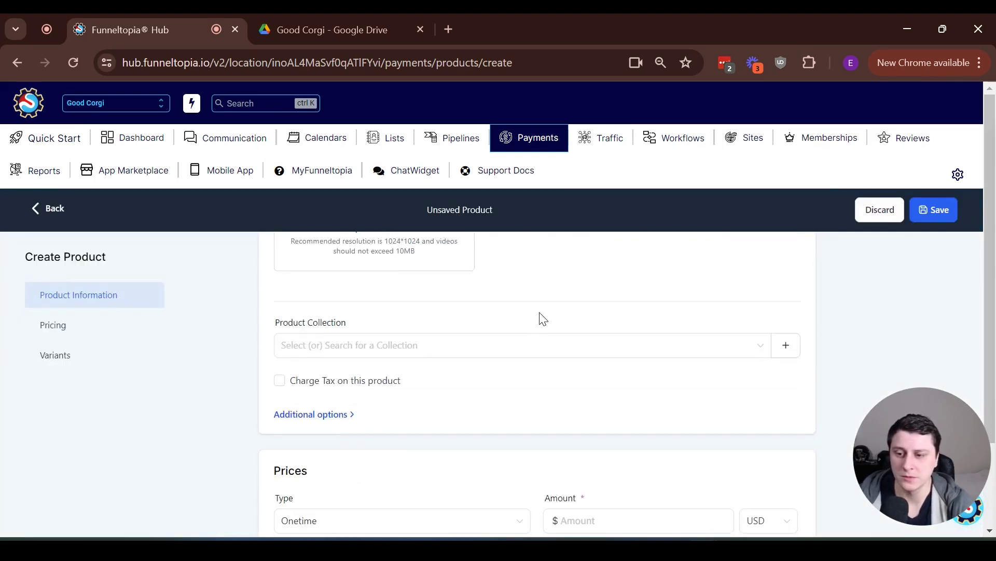
scroll(542, 318, down, 3)
scroll(543, 319, up, 4)
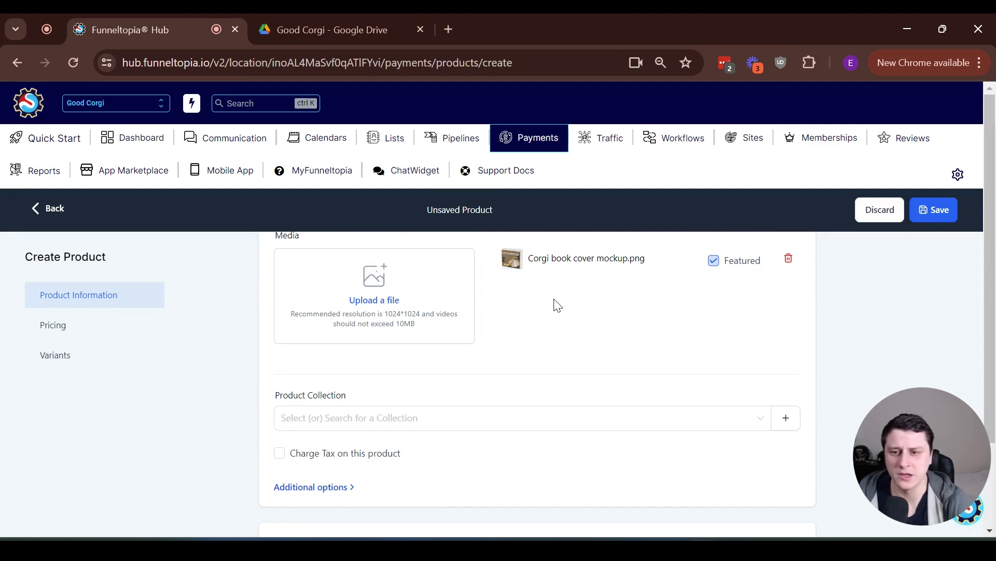
scroll(552, 307, down, 2)
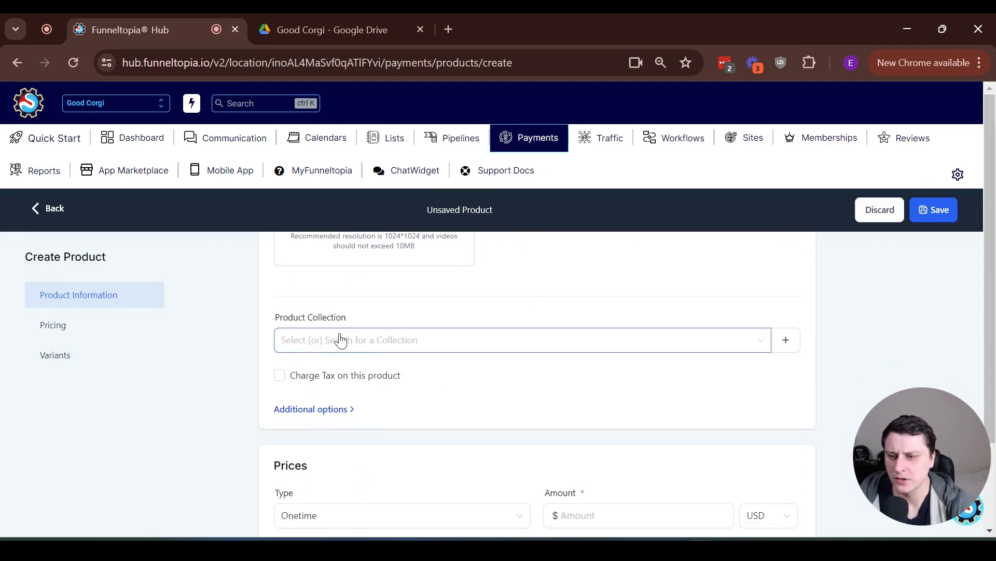
scroll(267, 343, down, 1)
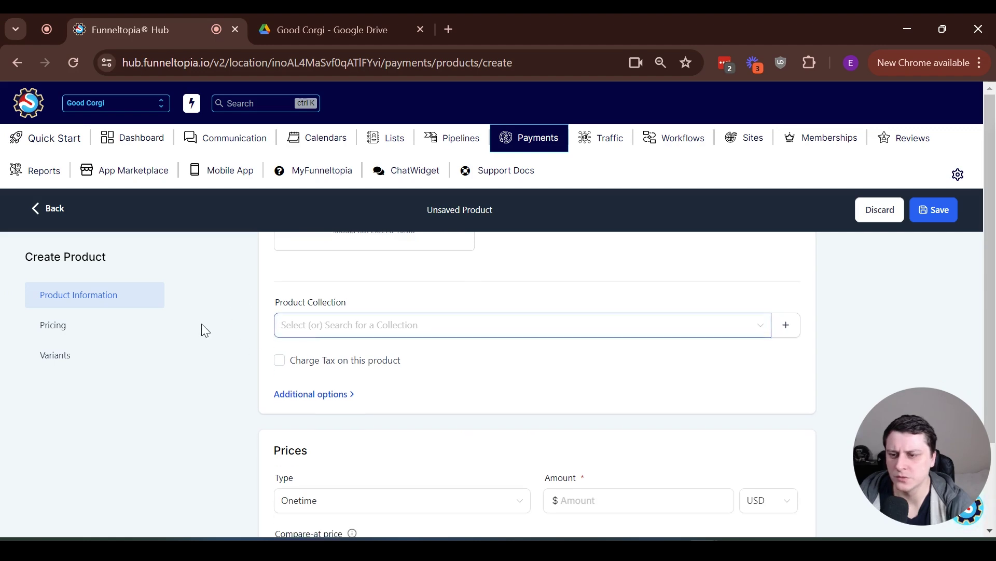
click(301, 394)
scroll(227, 383, down, 5)
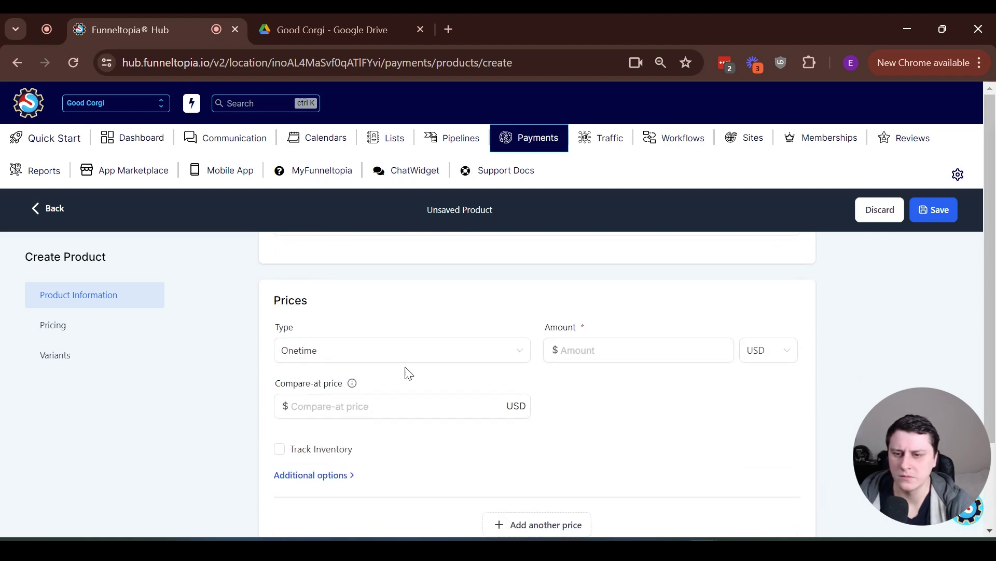
click(569, 350)
text(17)
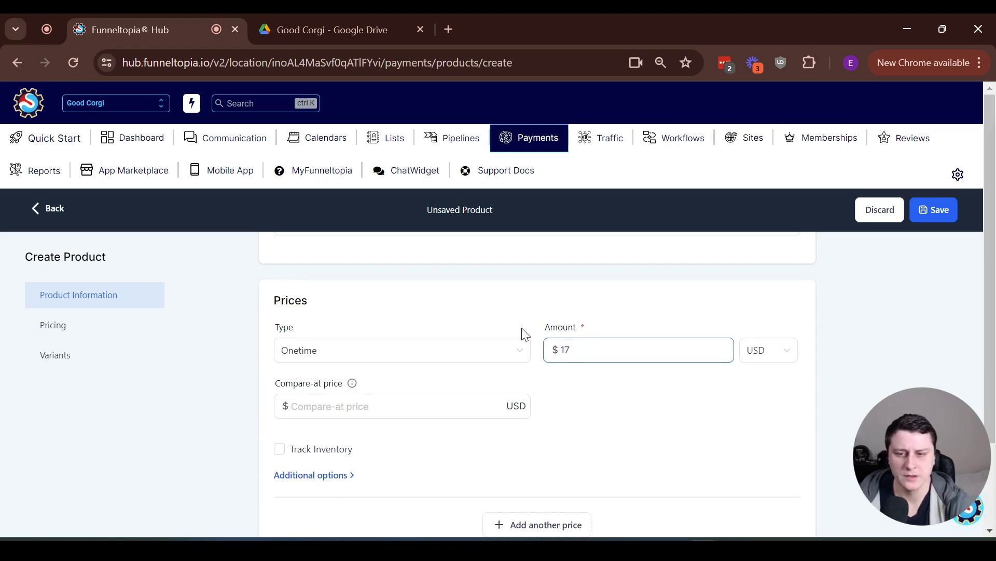
Open the price's extra options and save the Corgi cookbook product
middle_click(211, 422)
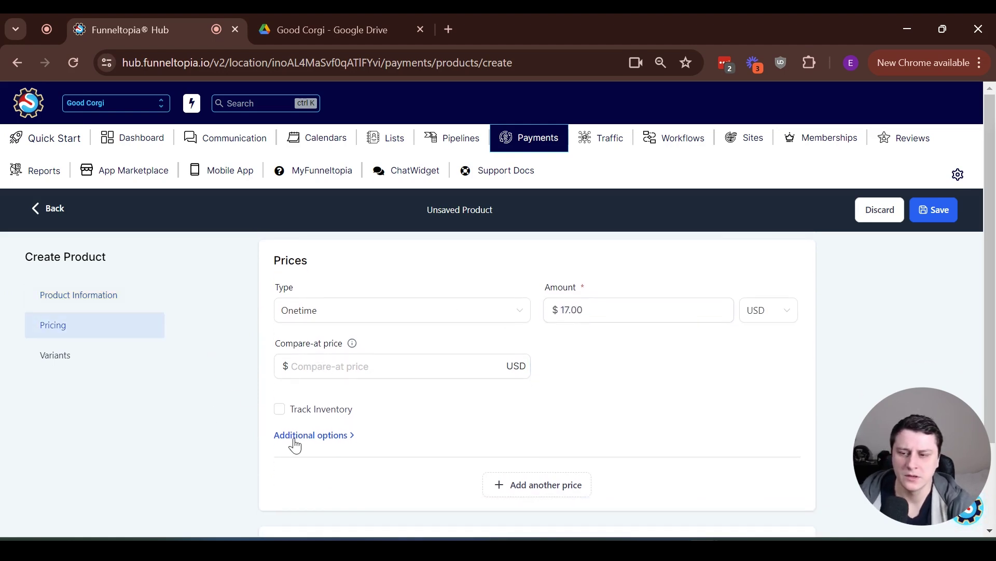
click(295, 436)
scroll(262, 404, down, 3)
scroll(262, 404, down, 2)
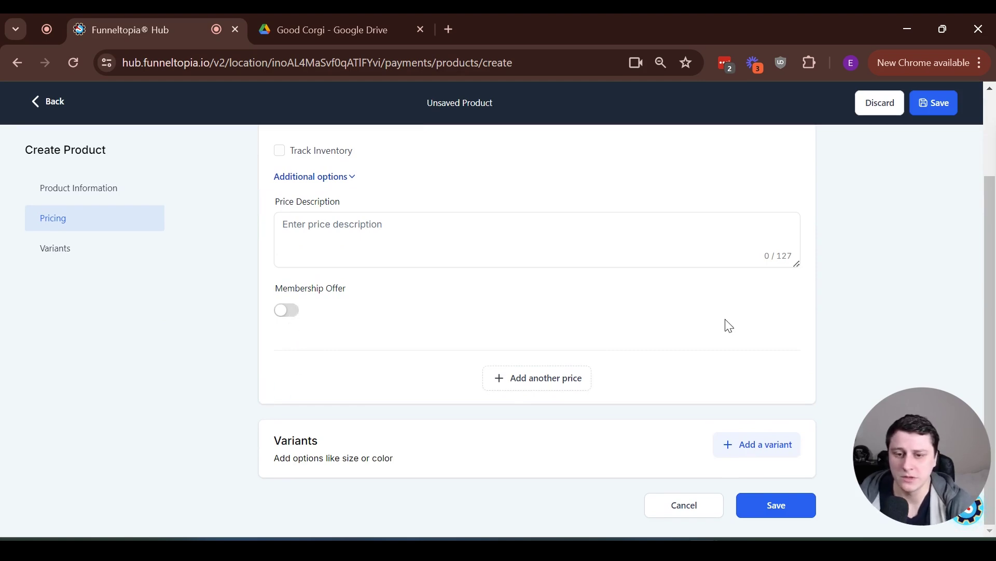
click(787, 519)
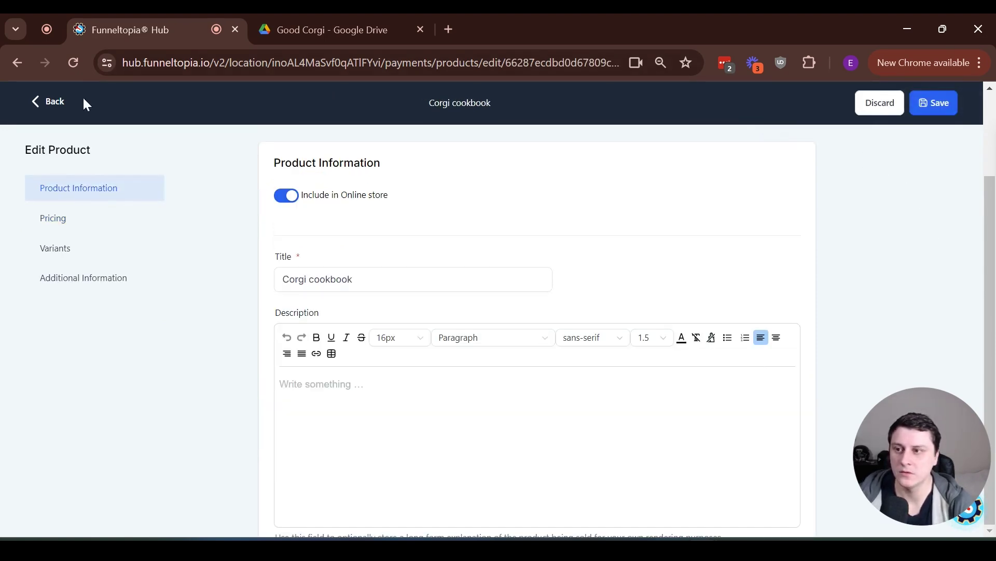
Go to the Funnels list sorted by Recent and open the Good corgi sales page (4 week challenge) landing page products
click(60, 103)
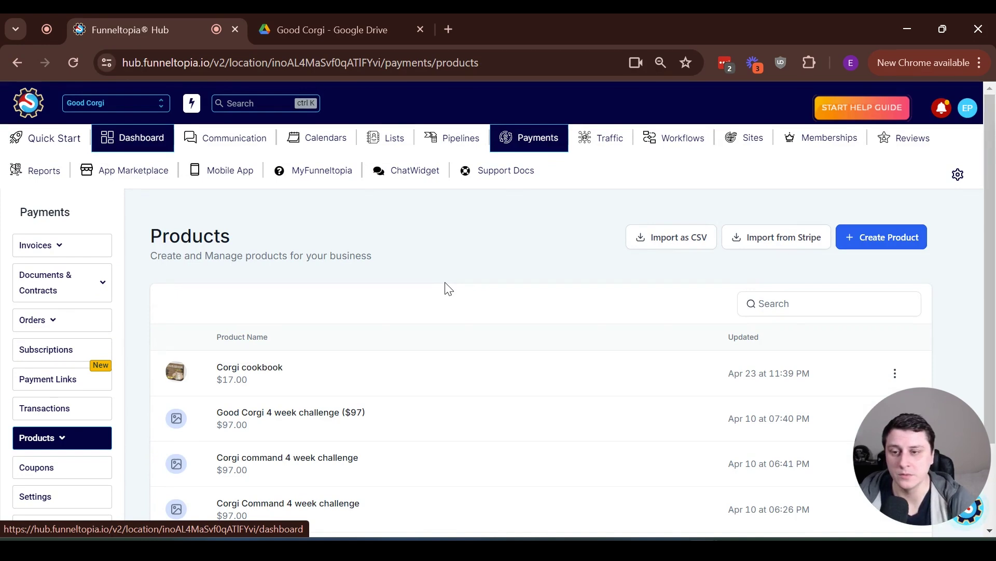
click(742, 138)
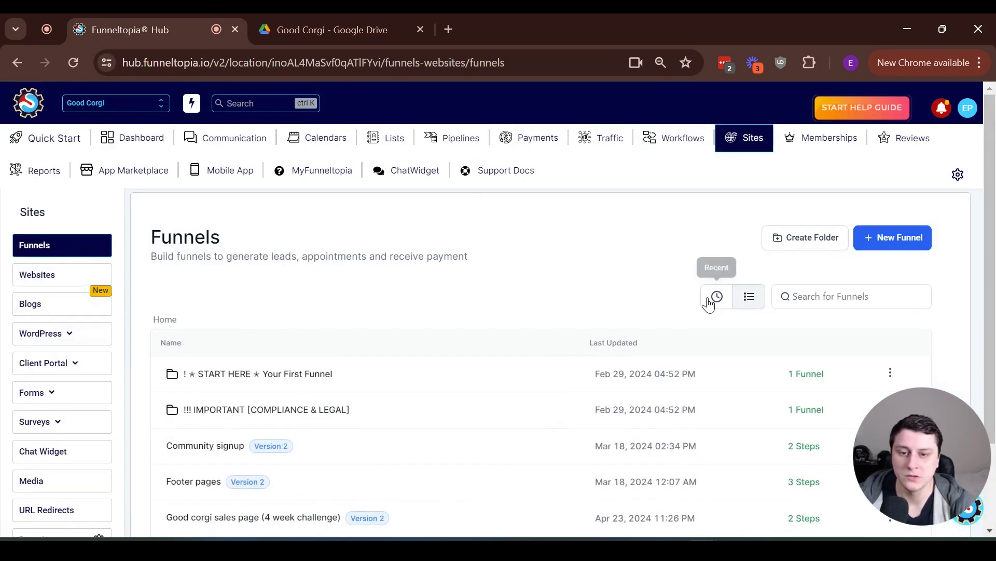
click(718, 298)
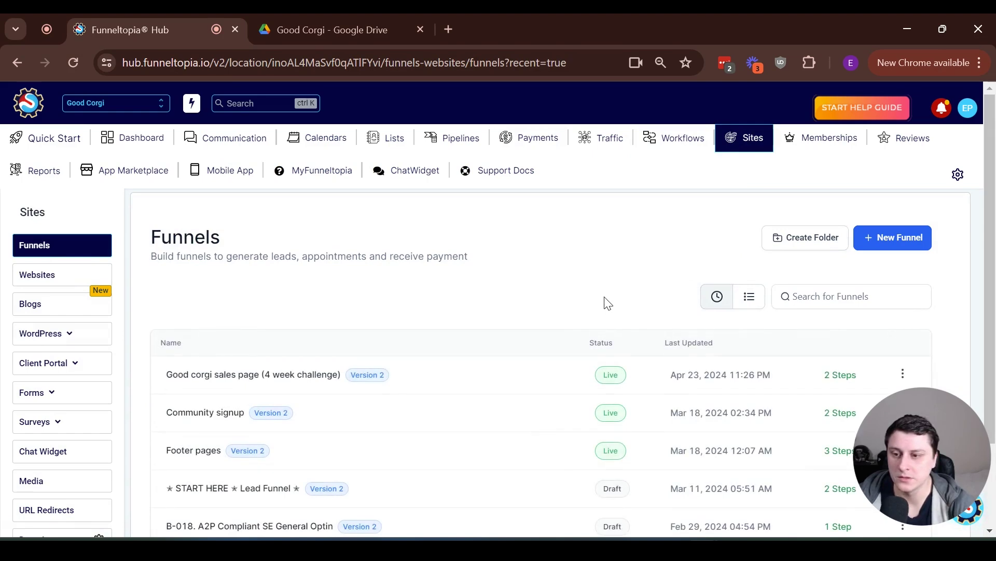
click(249, 382)
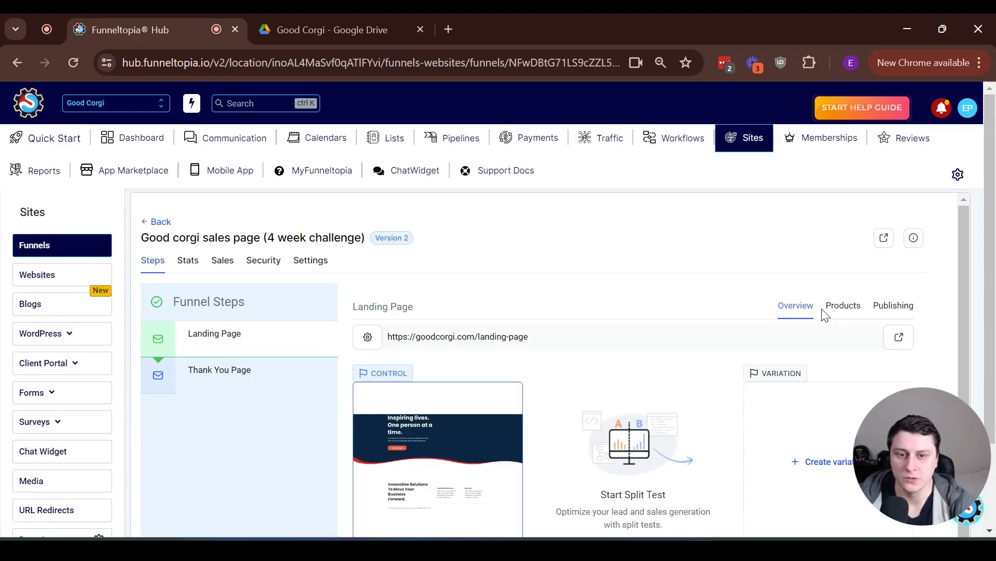
click(843, 305)
scroll(841, 306, down, 2)
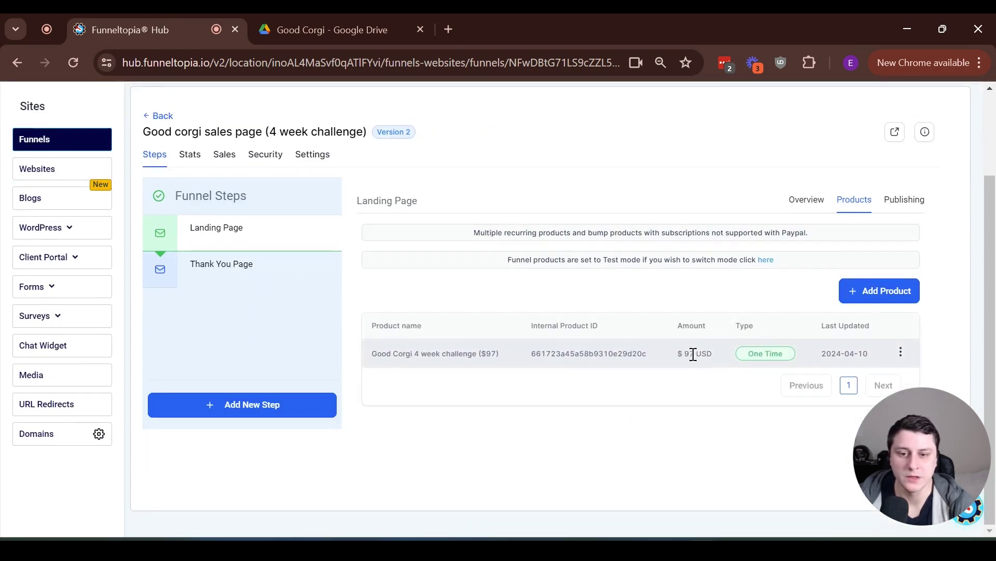
triple_click(694, 354)
click(730, 355)
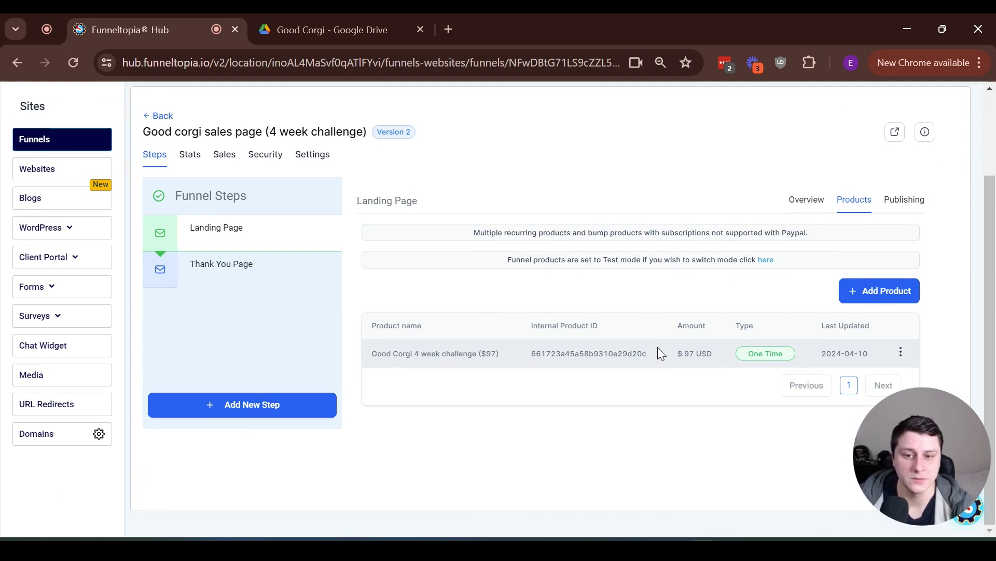
Add Corgi cookbook to the landing page products with the 'Corgi cookbook @ 17' price
click(874, 291)
scroll(560, 280, down, 1)
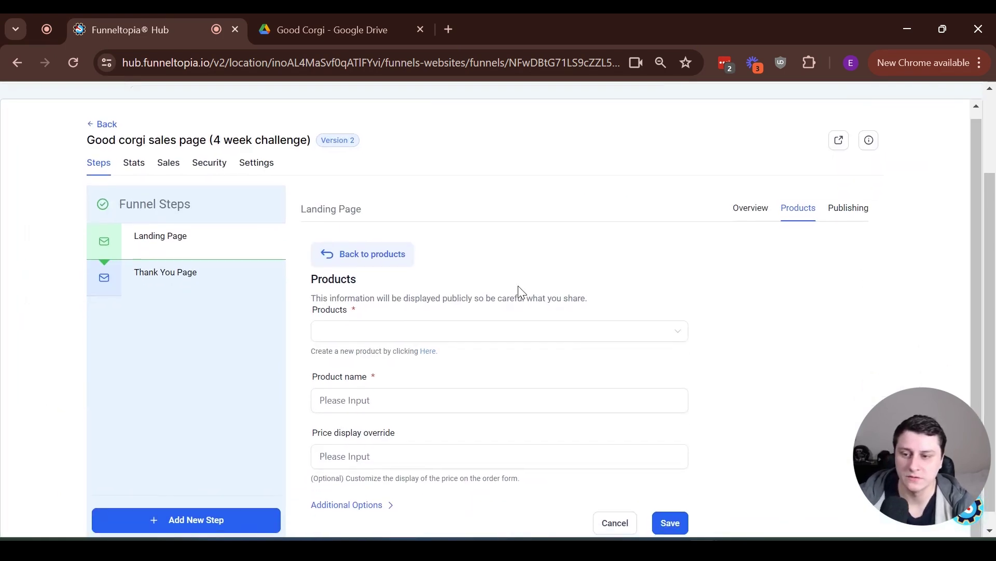
click(373, 337)
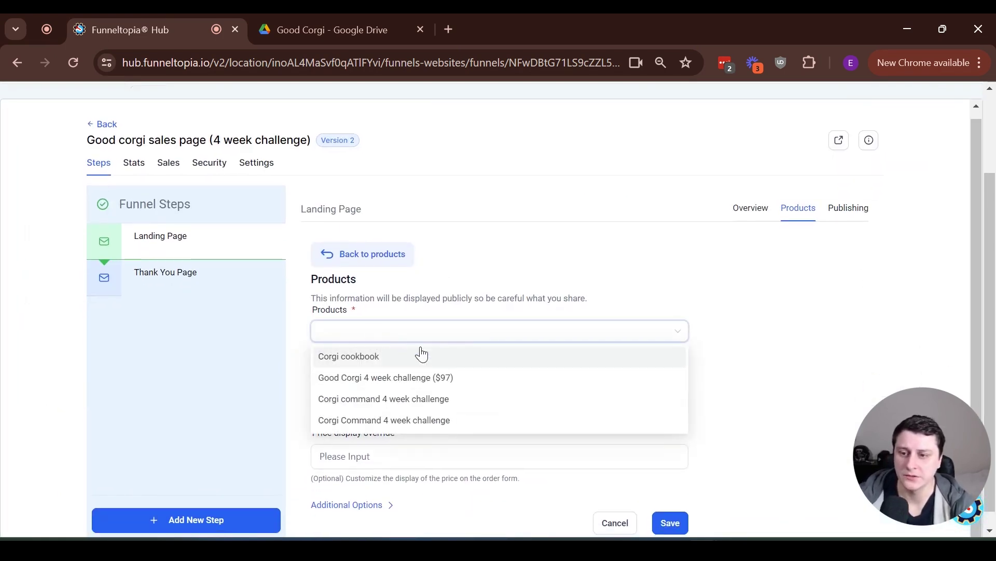
click(397, 357)
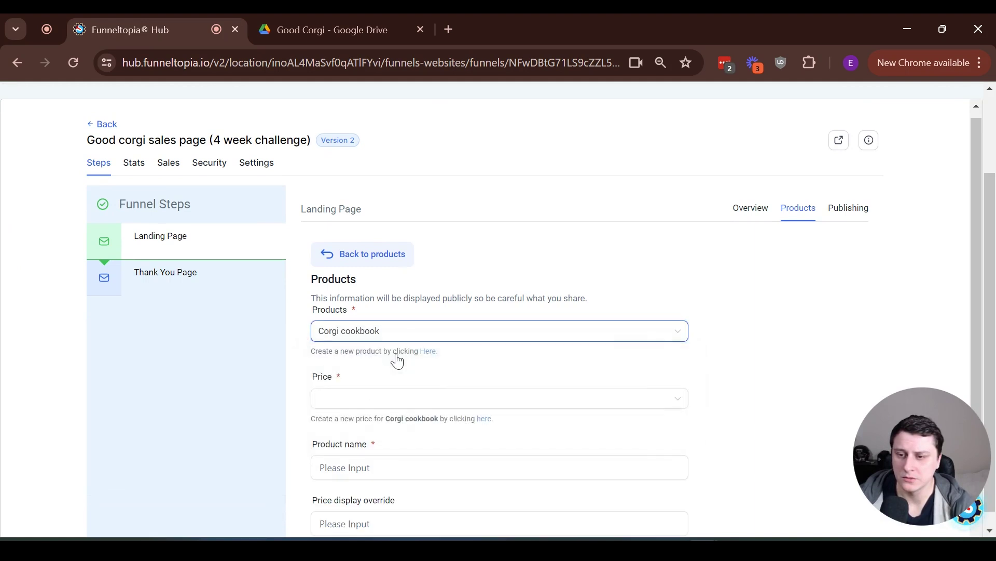
click(363, 401)
click(393, 424)
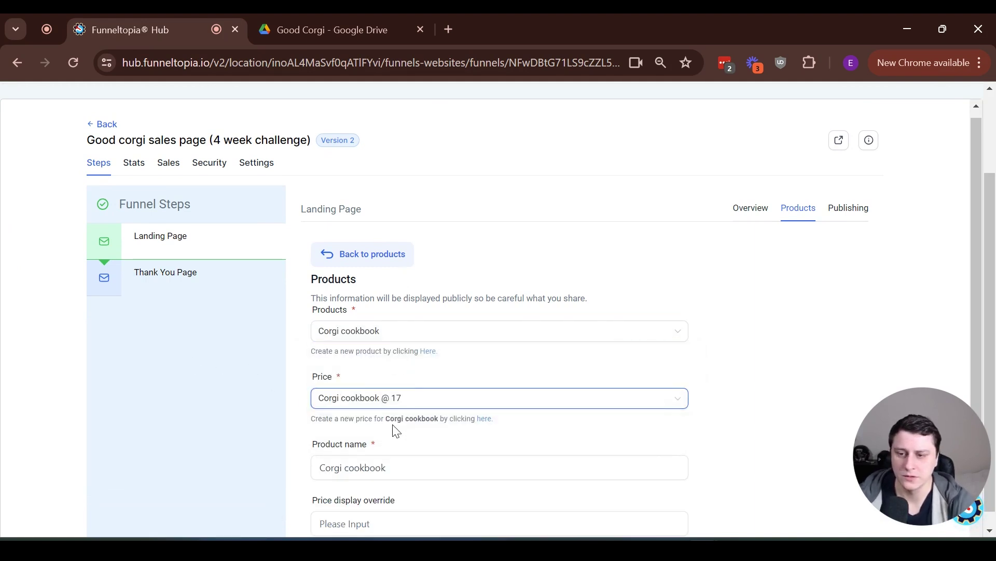
Mark Corgi cookbook as a bump product in the additional options and save it
scroll(304, 410, down, 1)
scroll(294, 344, down, 1)
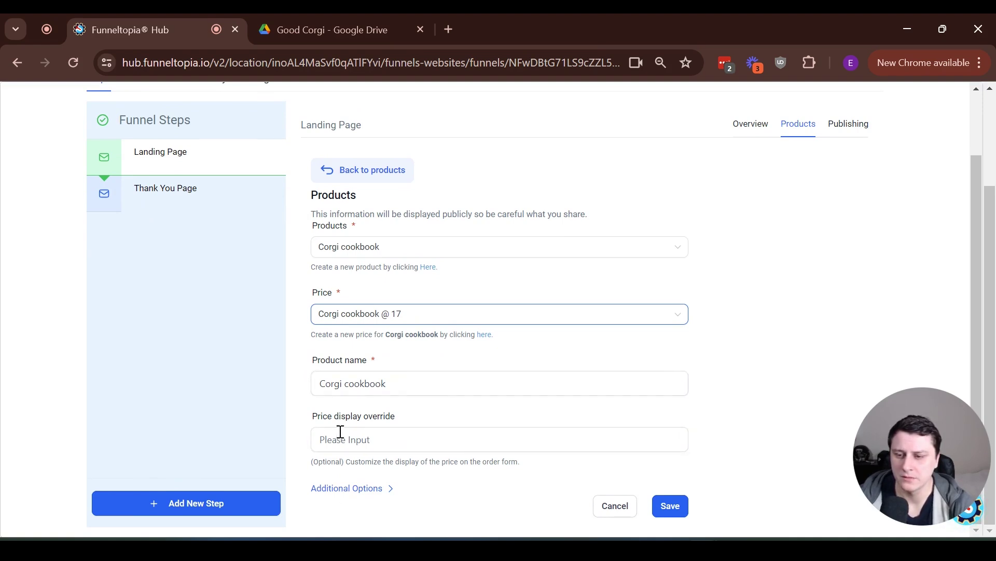
click(355, 487)
scroll(299, 398, down, 2)
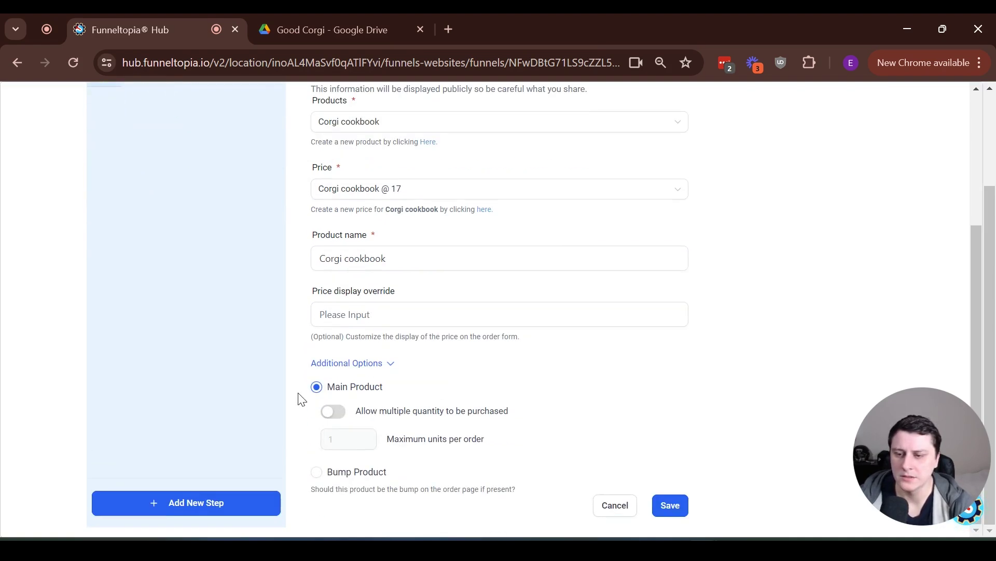
click(317, 472)
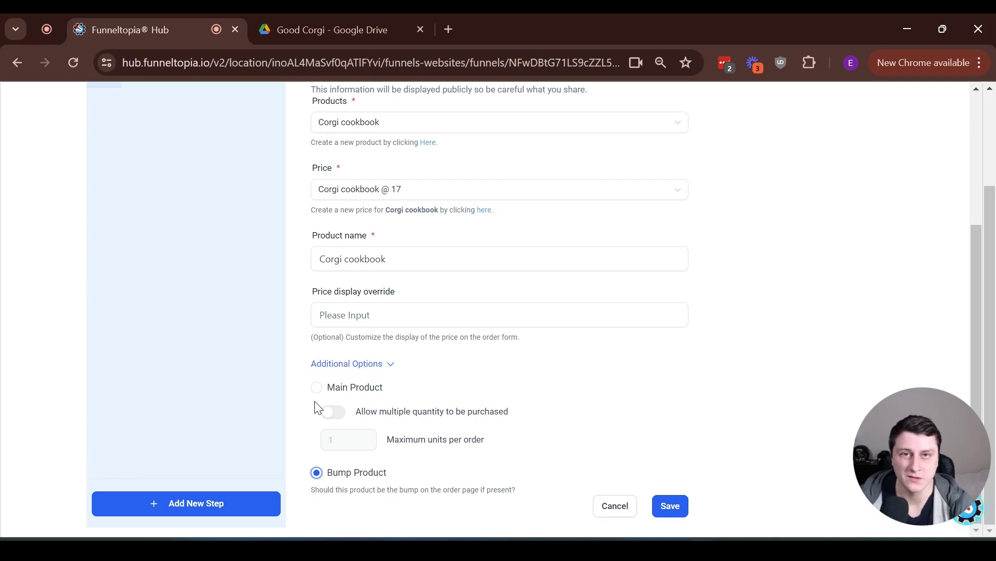
scroll(315, 401, up, 4)
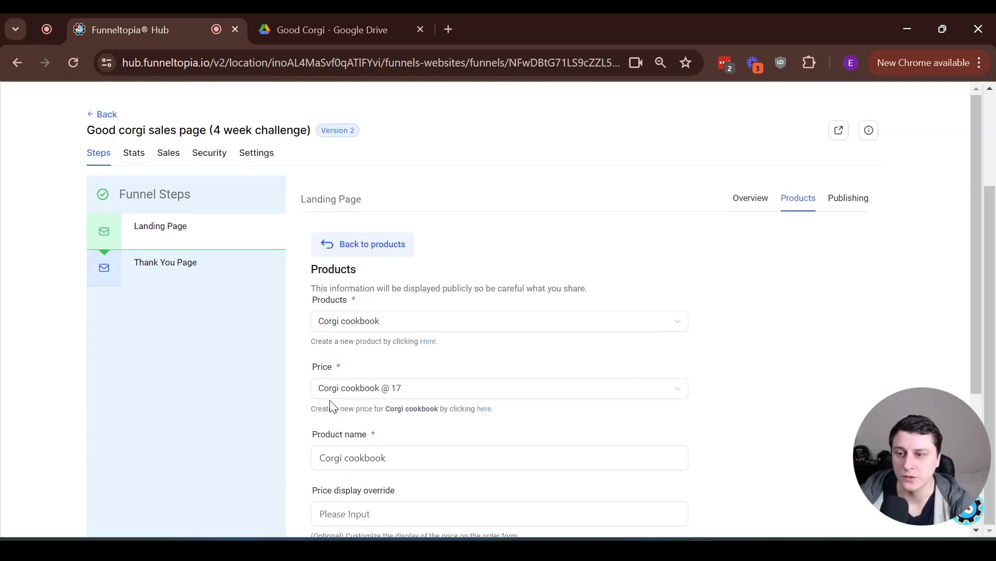
scroll(315, 405, down, 4)
click(670, 505)
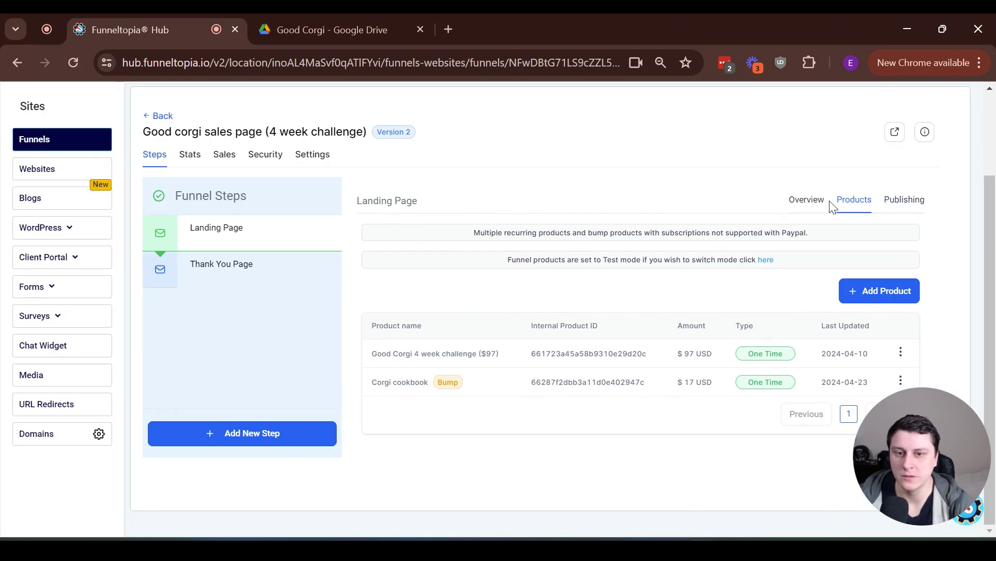
click(813, 206)
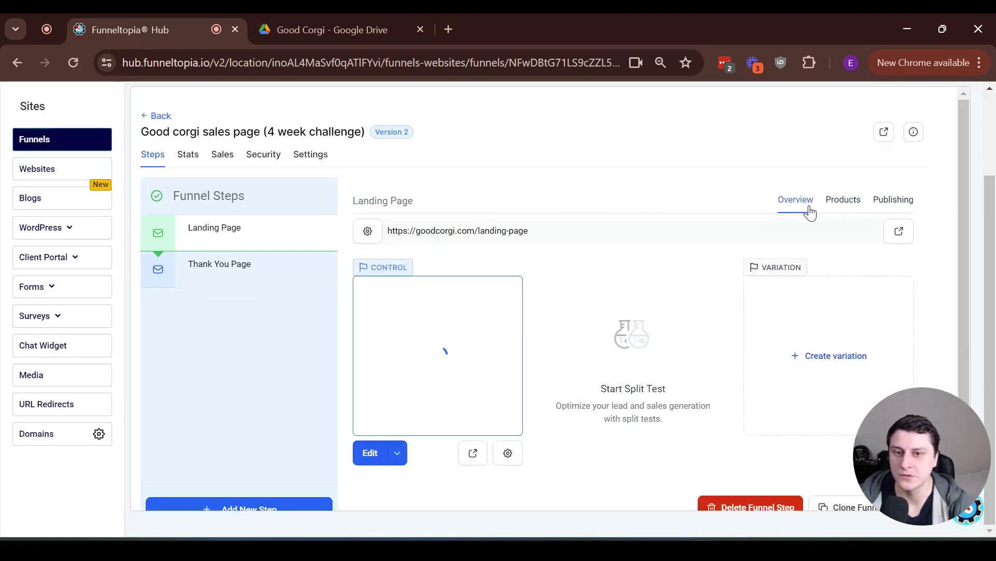
Open the landing page in the page builder and review its layout and button action
click(368, 453)
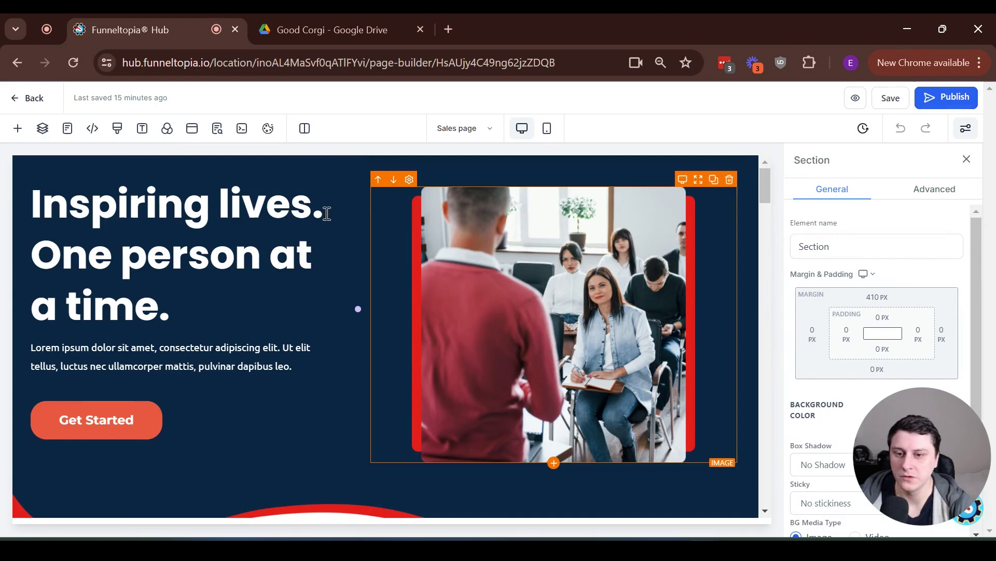
scroll(244, 367, down, 1)
scroll(244, 366, down, 10)
scroll(280, 371, up, 11)
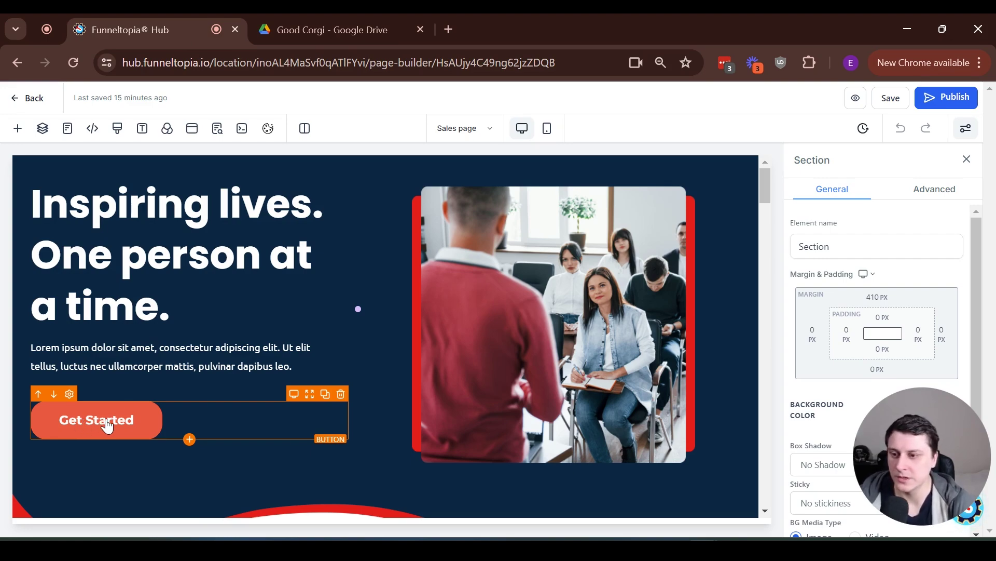
scroll(269, 372, down, 15)
scroll(294, 372, up, 14)
scroll(294, 374, up, 1)
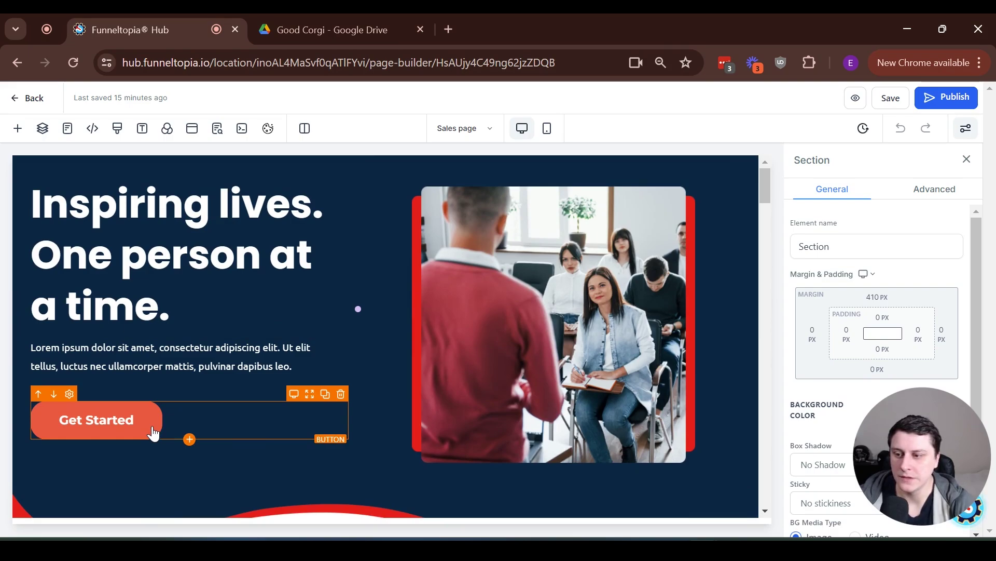
drag(768, 183, 756, 123)
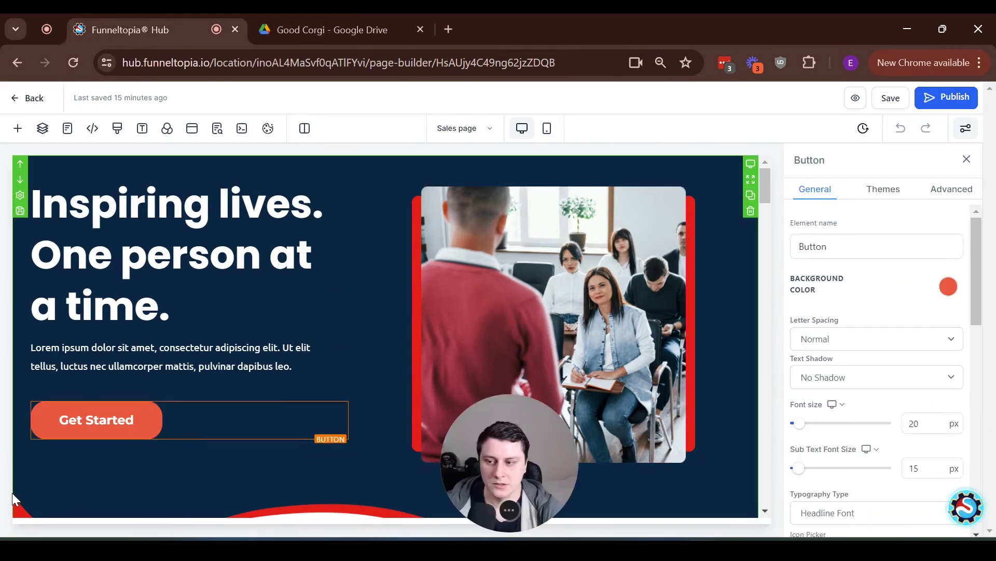
drag(465, 490, 4, 485)
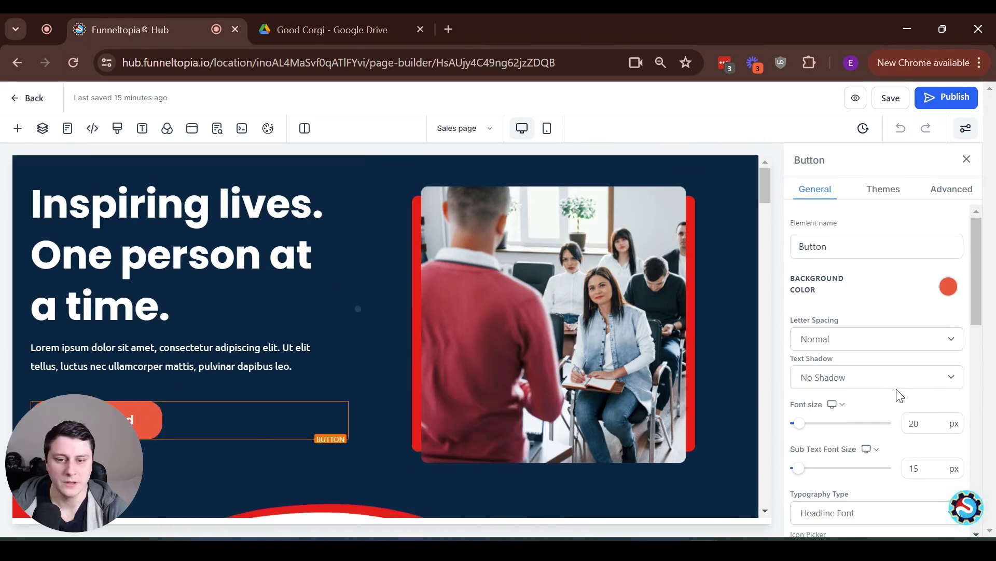
scroll(899, 395, down, 10)
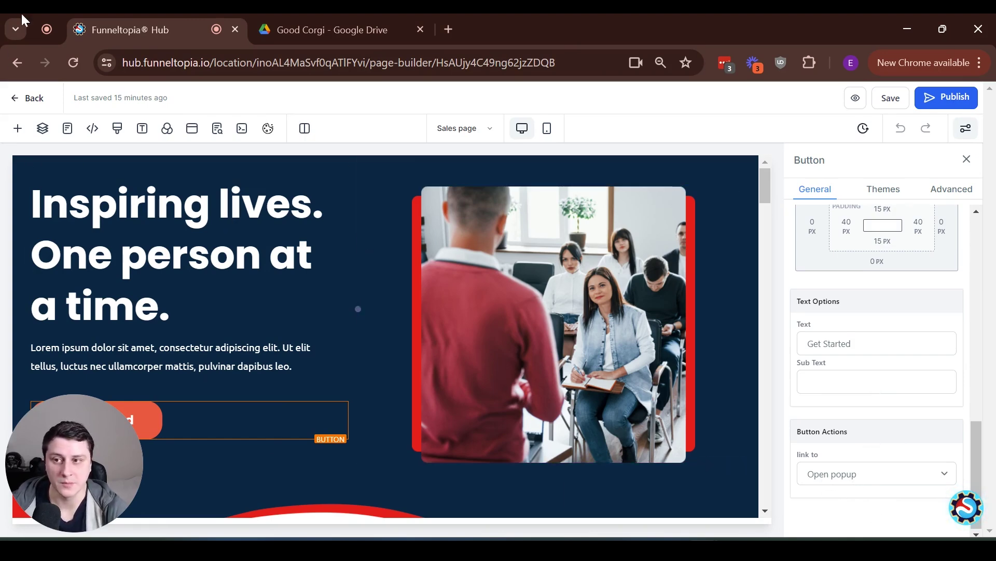
Bring up the sales page's order-form popup from Popup Settings
click(193, 129)
scroll(457, 269, down, 5)
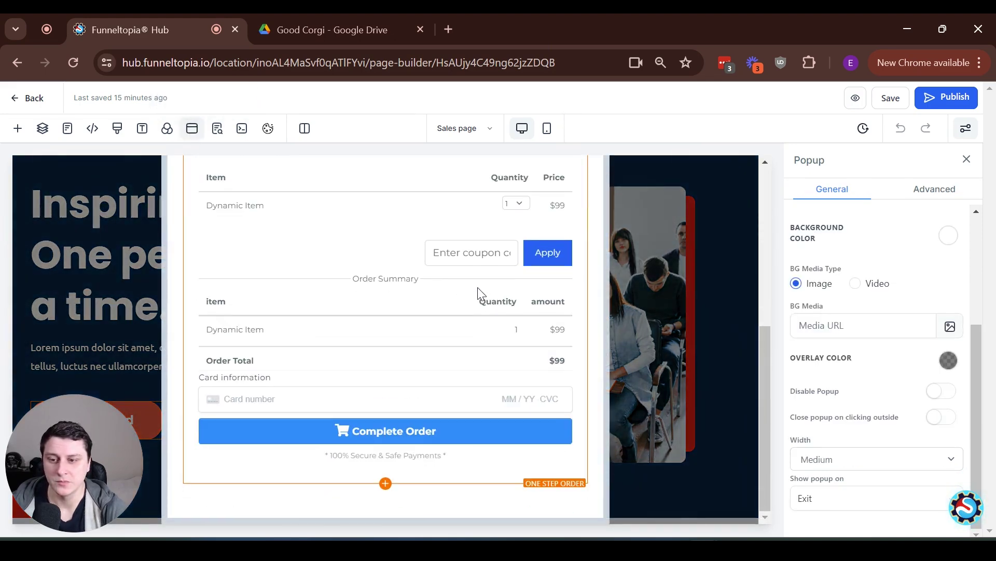
scroll(481, 310, up, 5)
Select the popup's One Step Order form, switch to its Advanced settings, and enable the order bump
scroll(482, 306, down, 5)
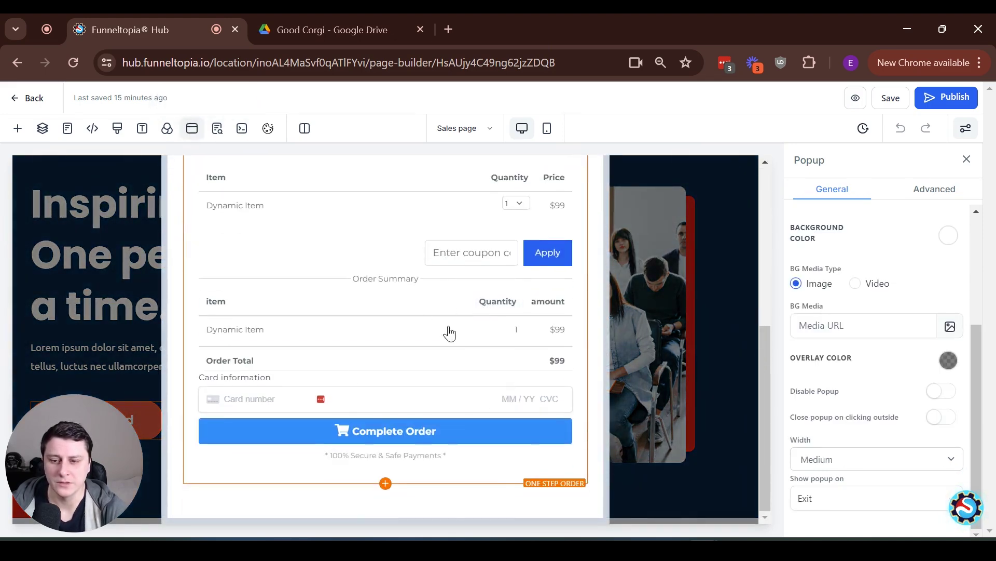
scroll(367, 238, up, 5)
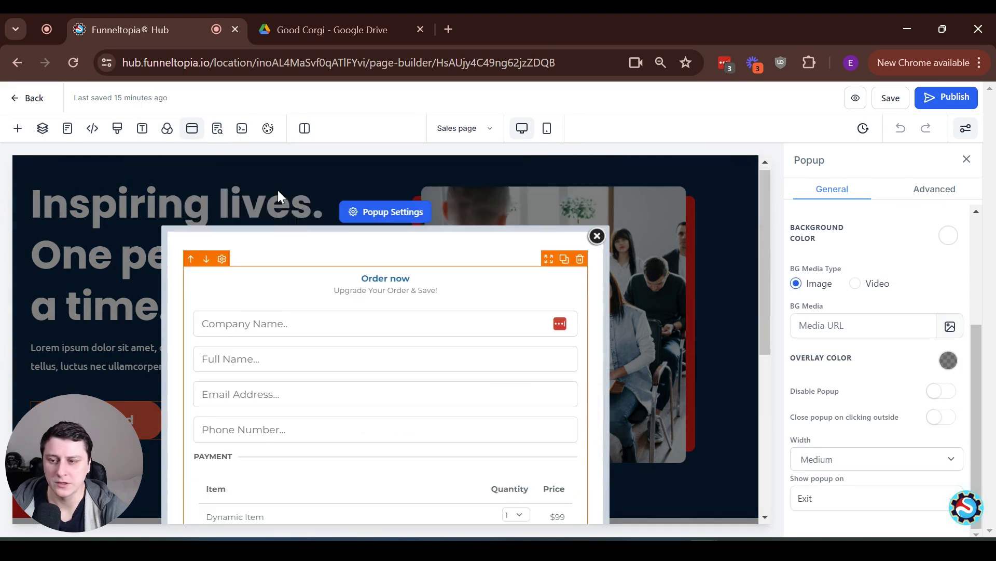
click(291, 297)
scroll(891, 356, down, 3)
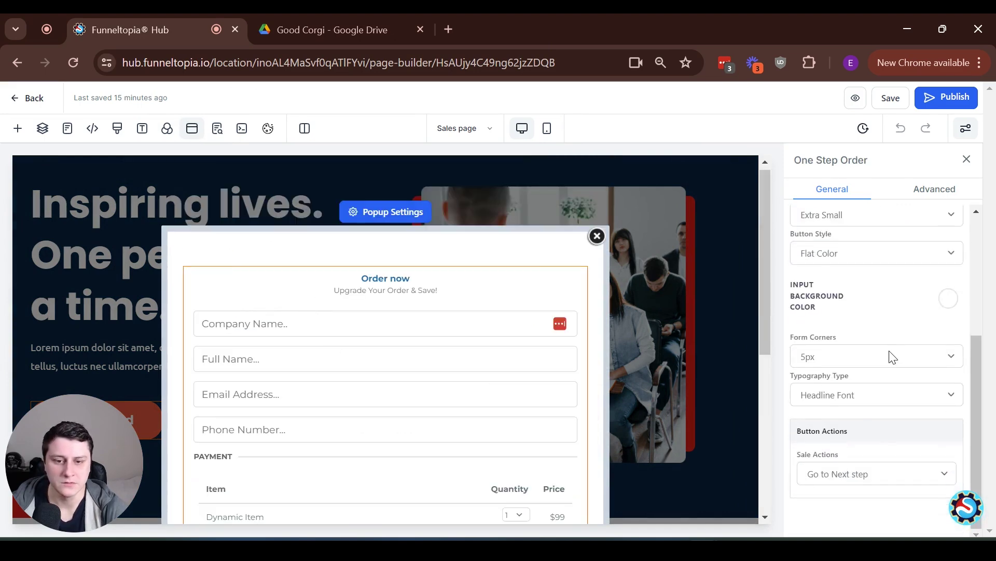
scroll(890, 356, up, 4)
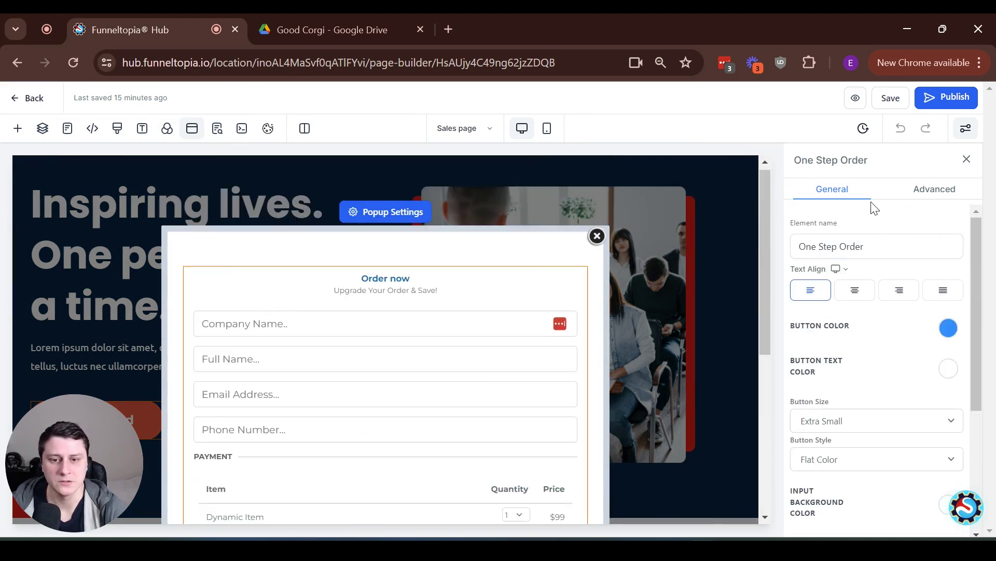
click(924, 194)
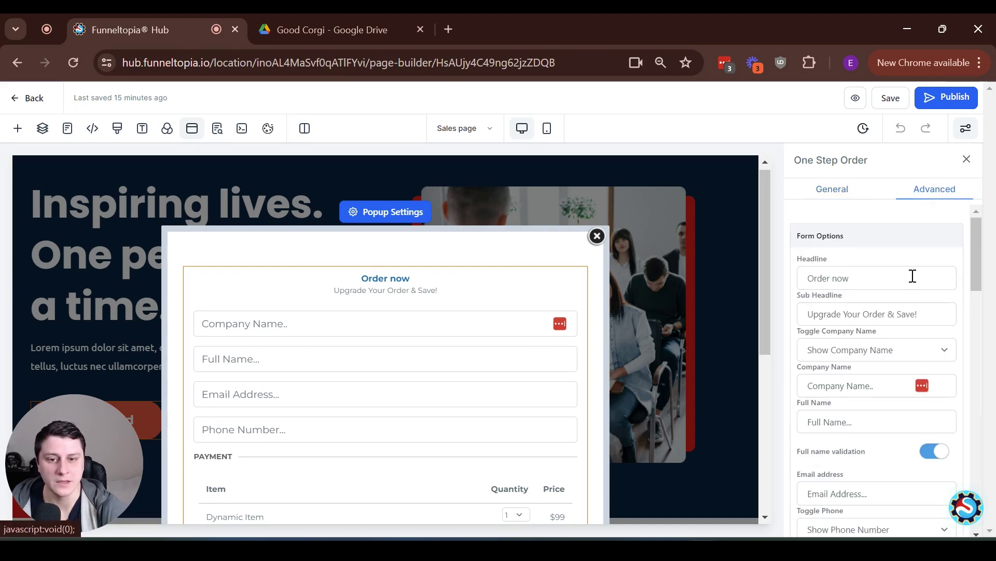
drag(976, 247, 990, 421)
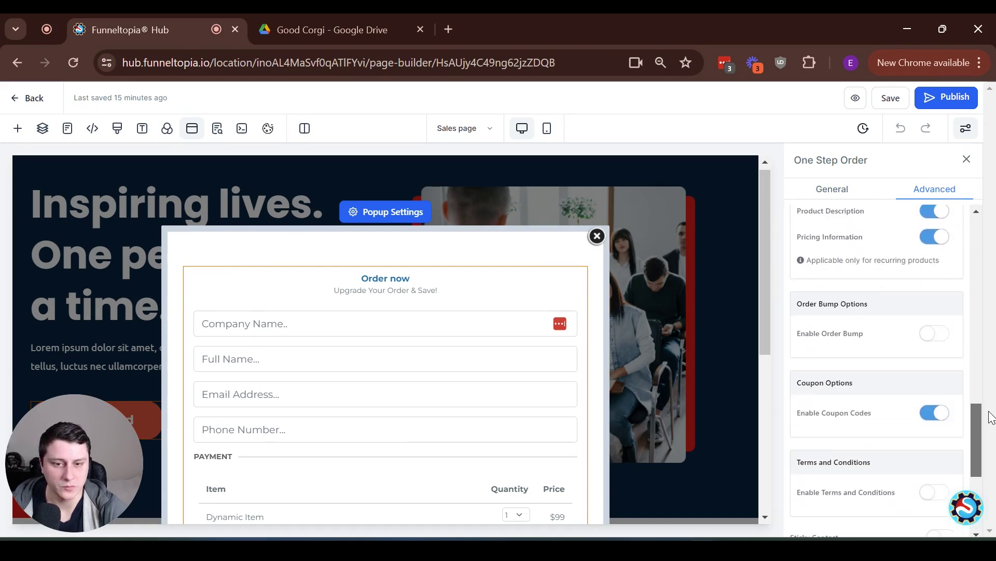
click(934, 335)
Add a bump product to the order form and select Corgi cookbook
click(886, 366)
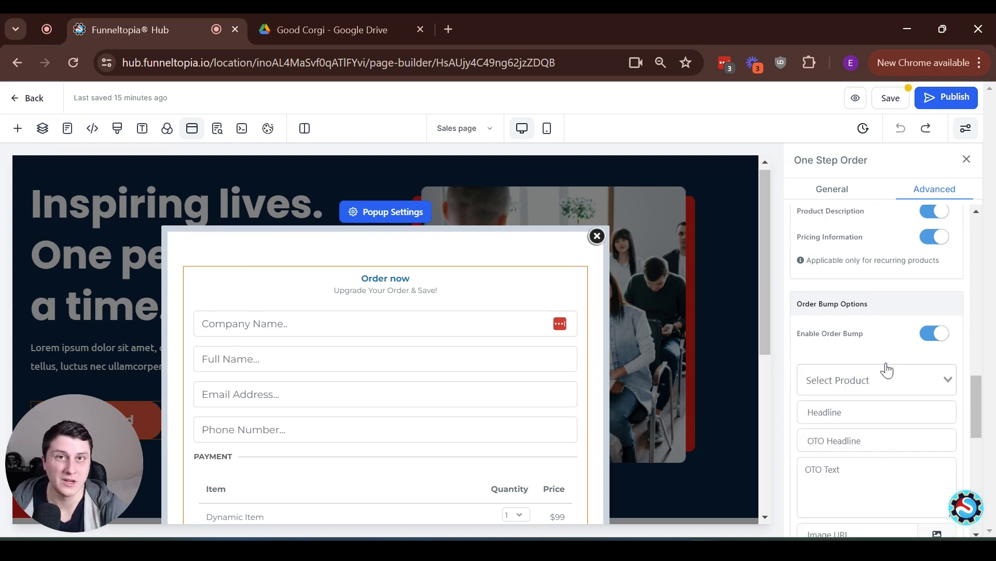
click(892, 381)
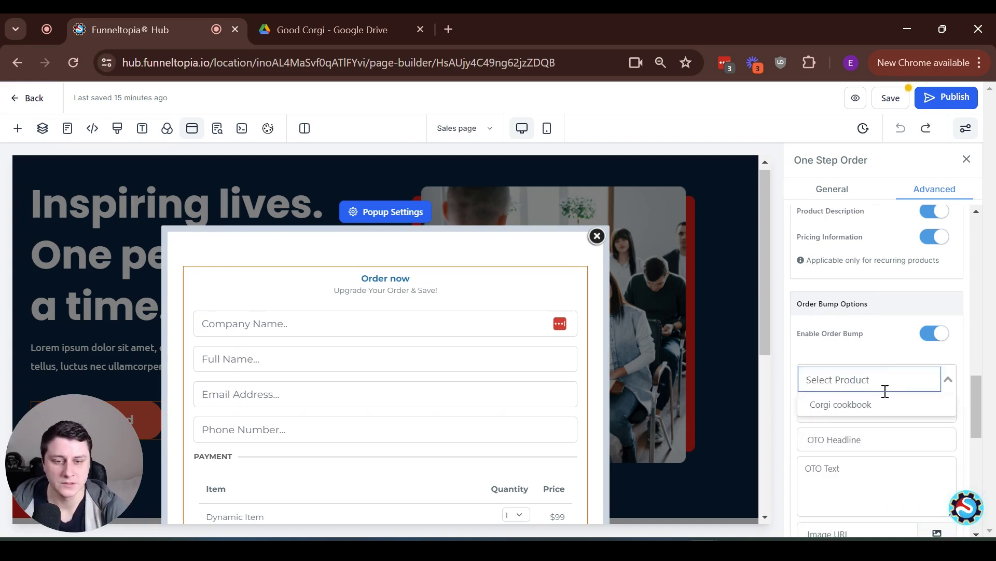
click(877, 404)
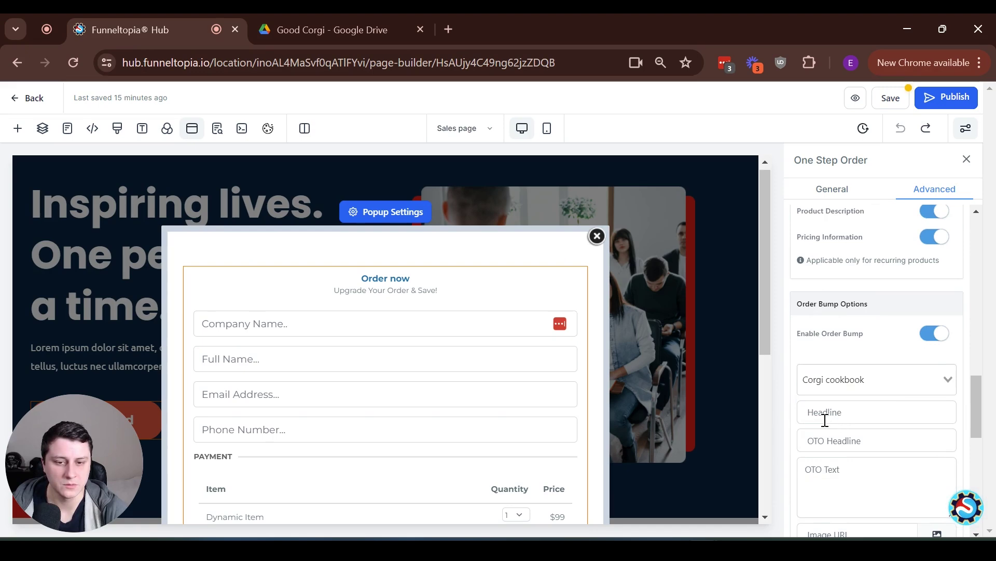
scroll(830, 421, down, 1)
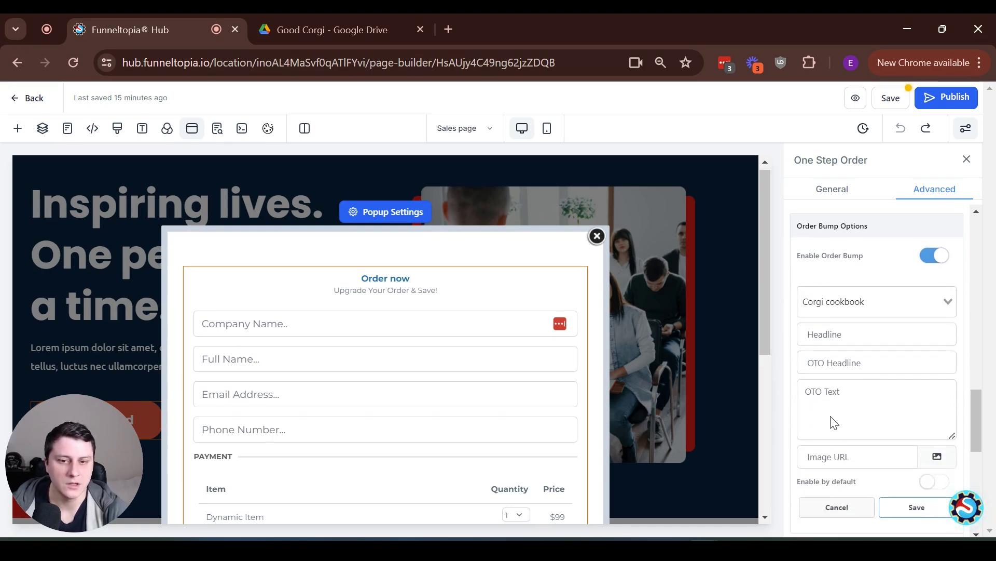
scroll(423, 367, down, 6)
scroll(423, 367, up, 5)
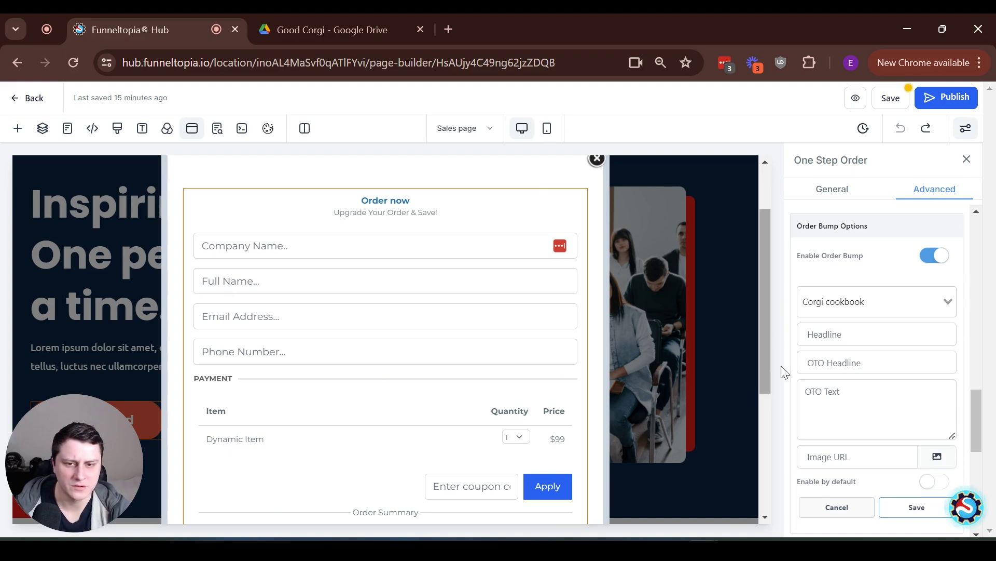
click(841, 334)
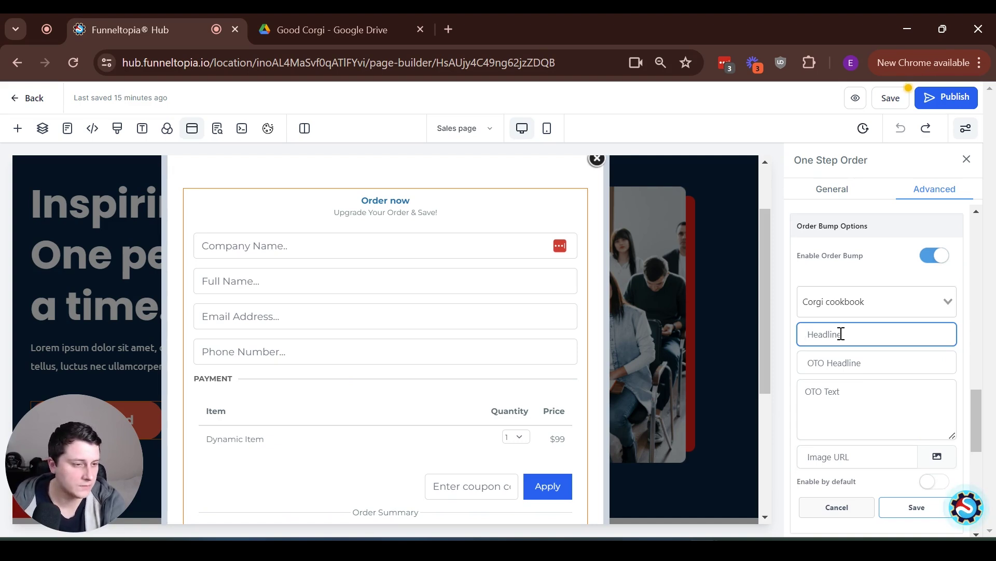
Type the bump headline and paste the offer headline, hyphenating it to 'ONE-TIME OFFER: $17!'
text(156)
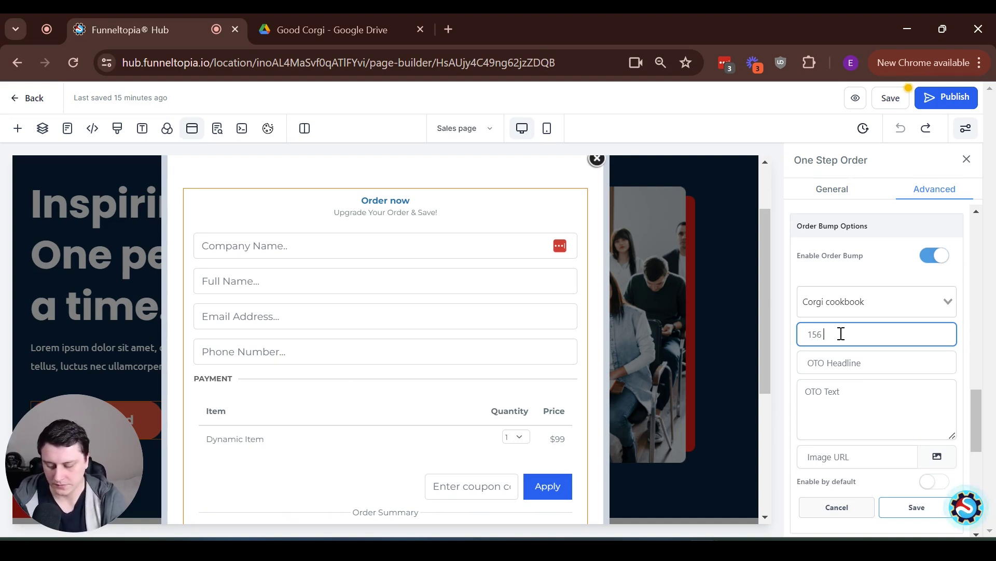
text( Tast)
click(889, 371)
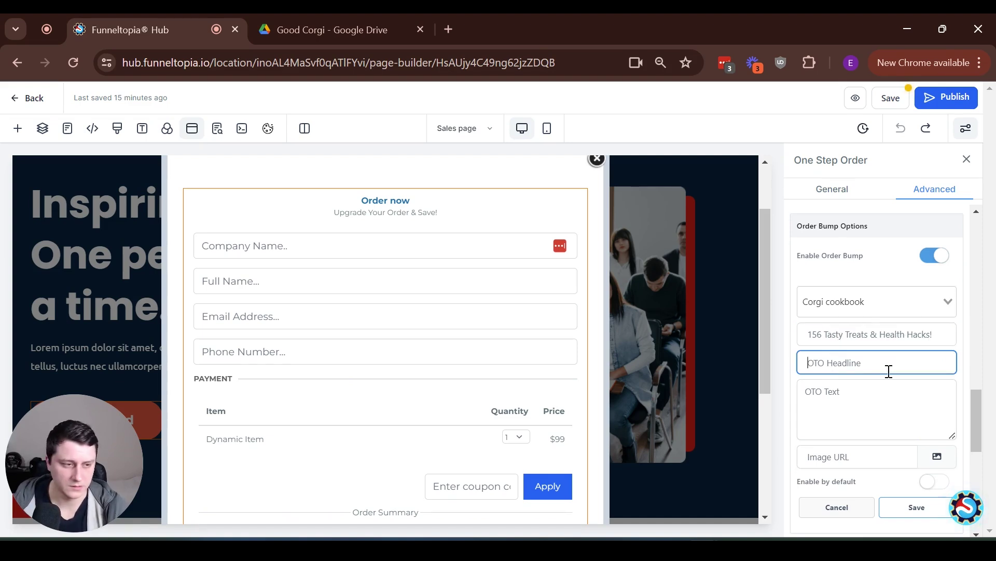
text(ONE TIME OFFER: $17!)
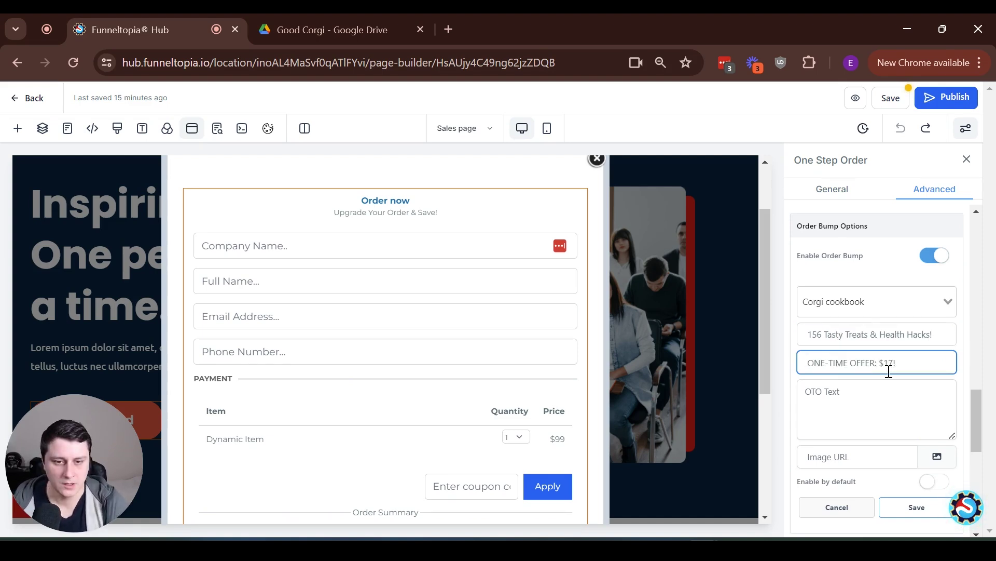
click(824, 366)
key(BackSpace)
text(-)
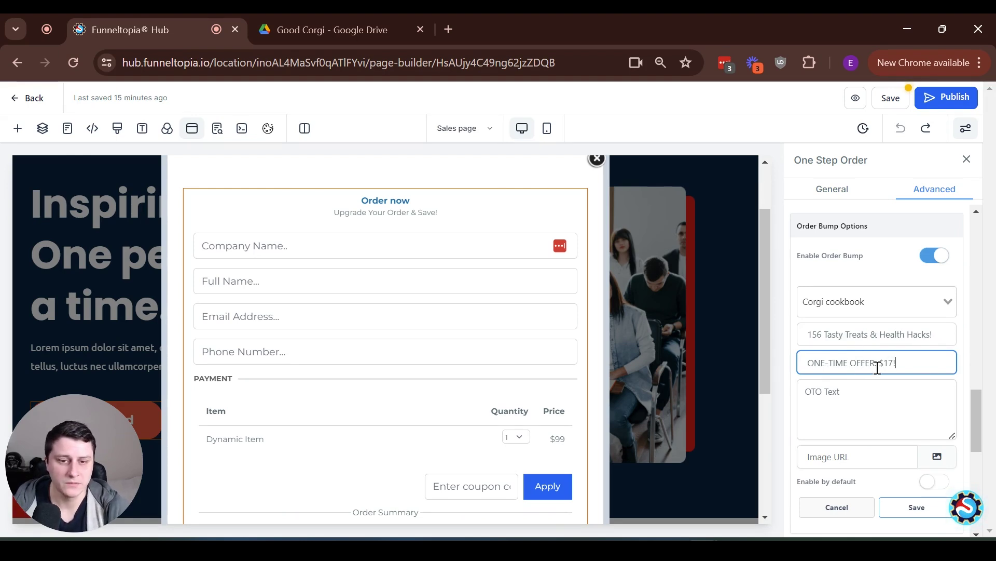
drag(898, 362, 807, 366)
triple_click(837, 360)
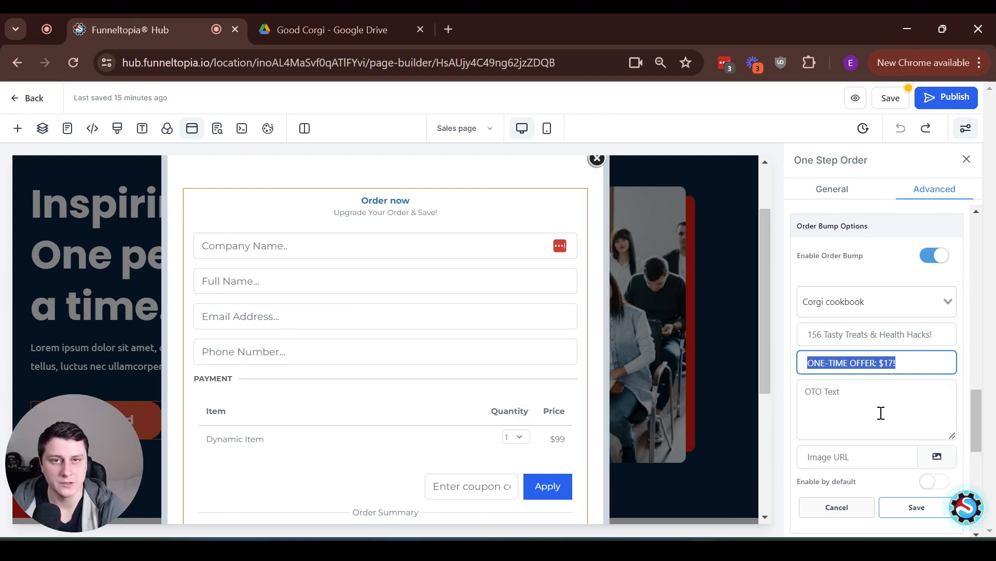
Paste the cookbook offer description into the OTO Text box and enlarge the box
click(882, 413)
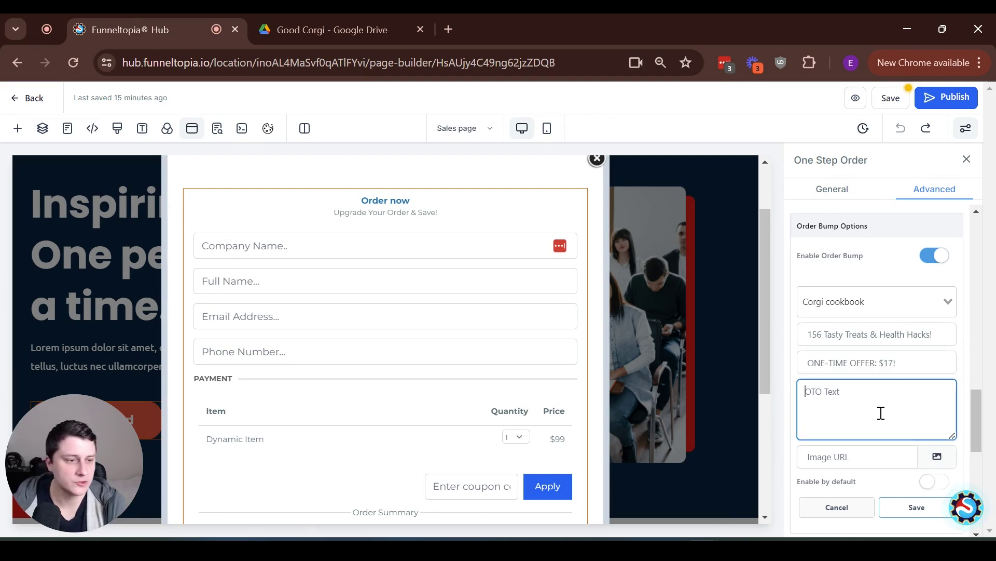
key(ctrl+v)
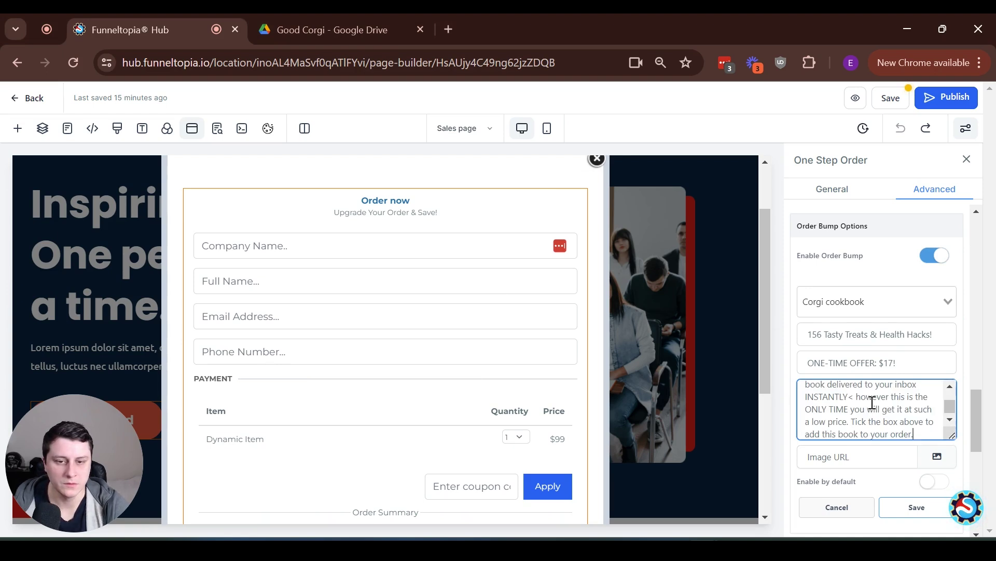
scroll(872, 410, up, 3)
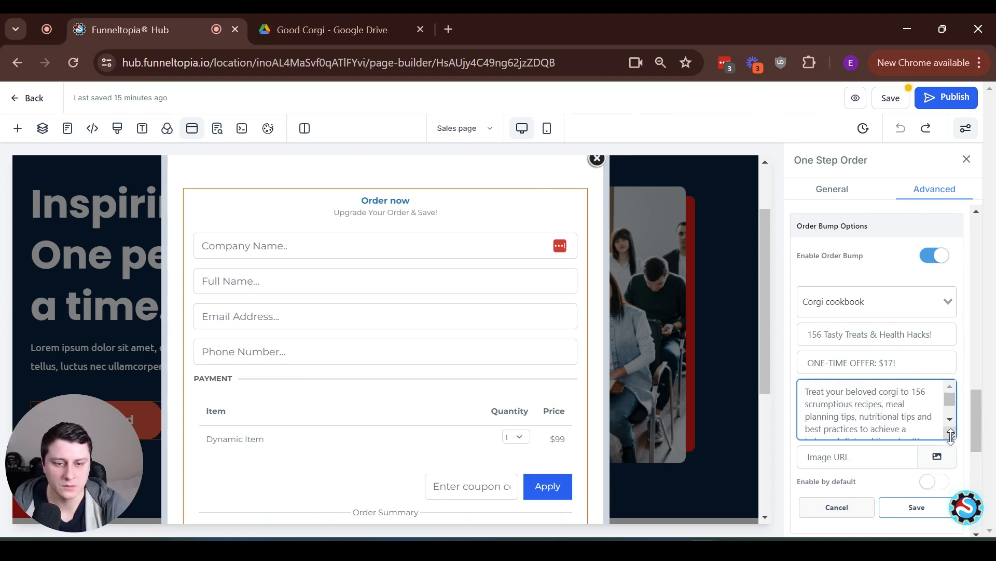
drag(950, 433, 953, 498)
scroll(898, 418, down, 3)
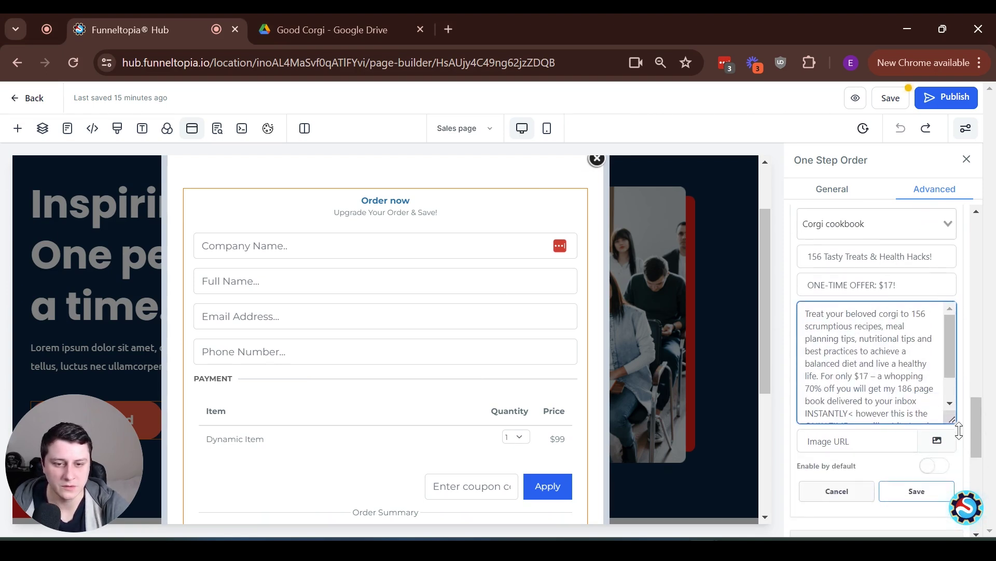
drag(953, 420, 953, 484)
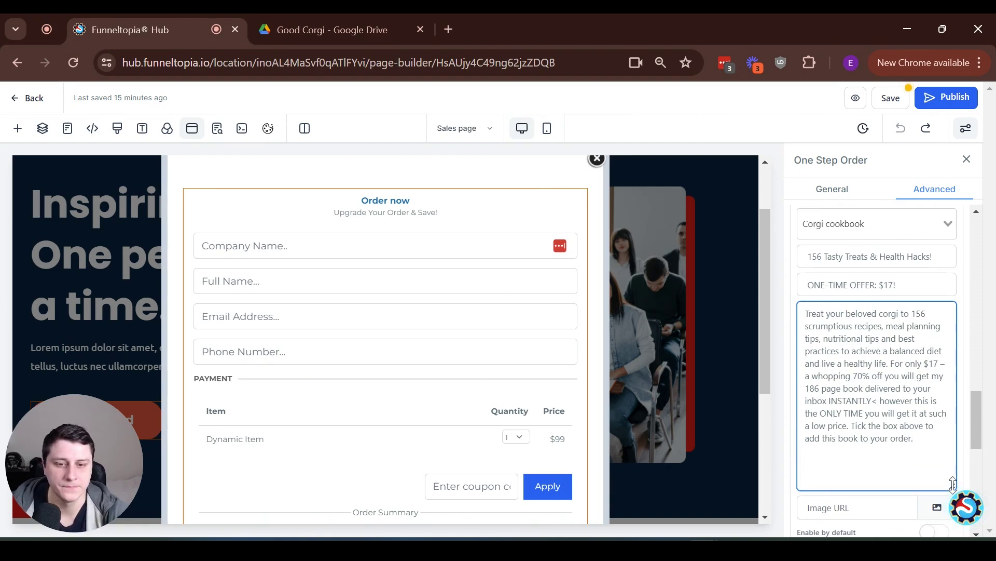
Start the 'For only $17' sentence on a new line after 'healthy life.'
drag(897, 313, 901, 335)
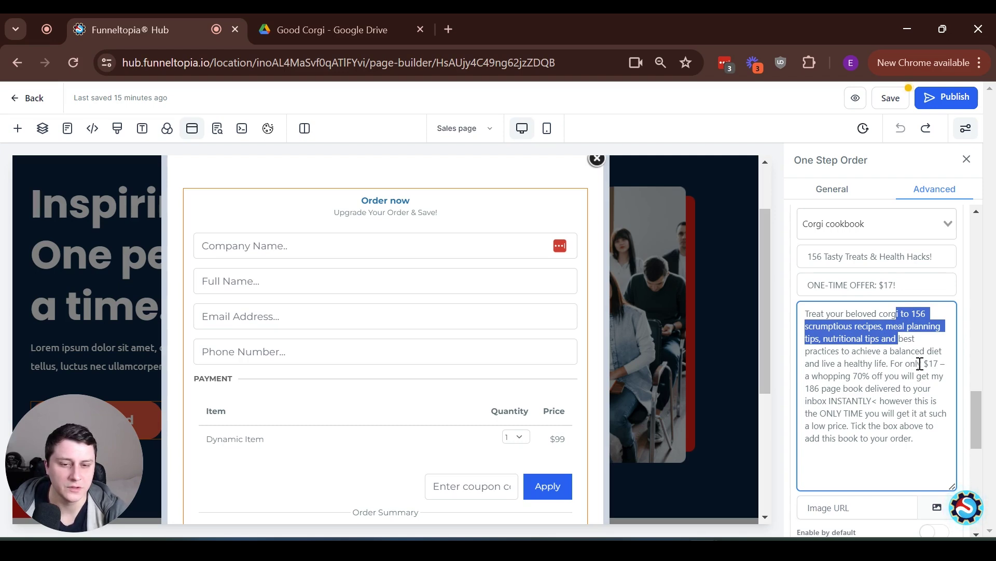
click(888, 363)
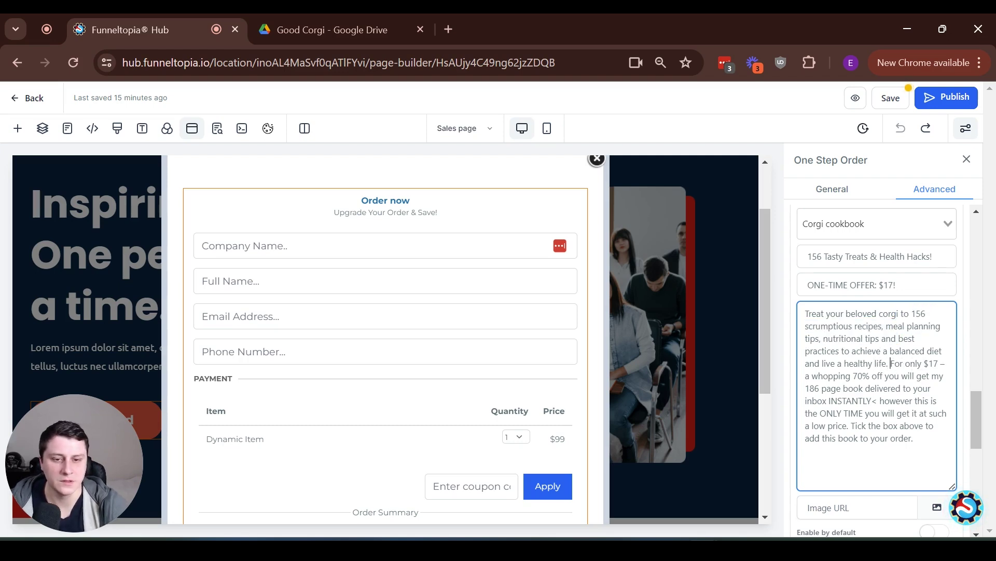
key(Return)
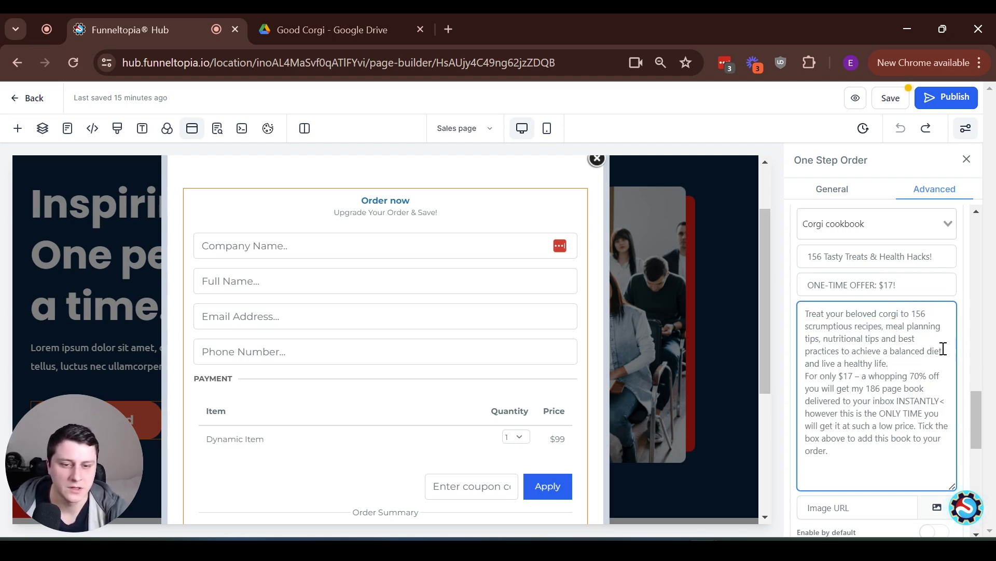
drag(908, 376, 940, 376)
click(940, 376)
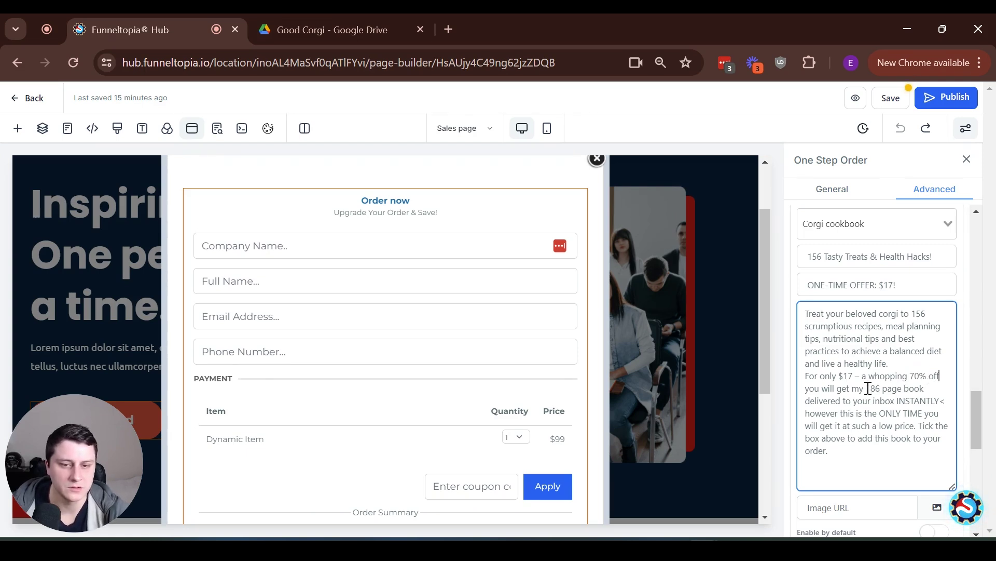
double_click(918, 401)
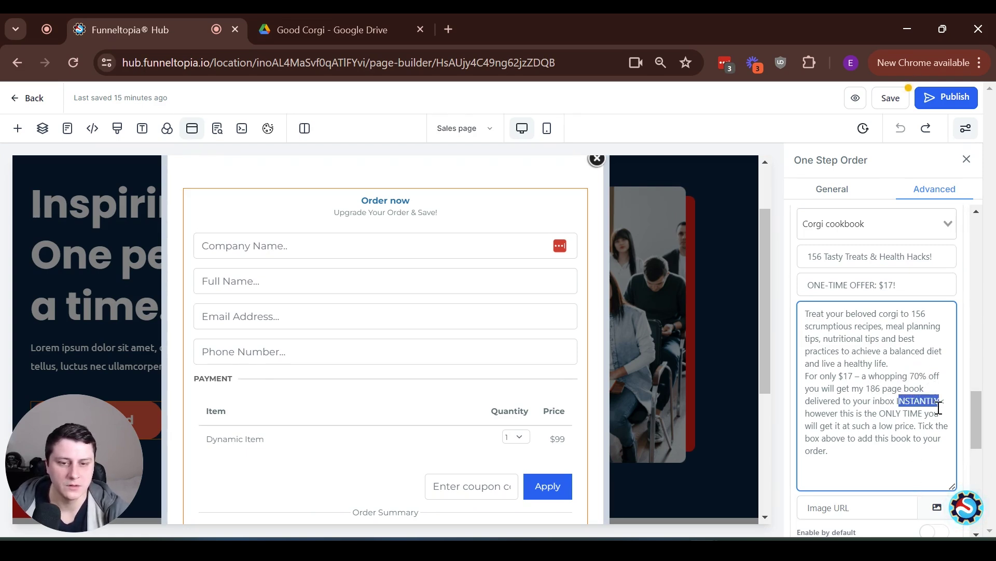
click(892, 455)
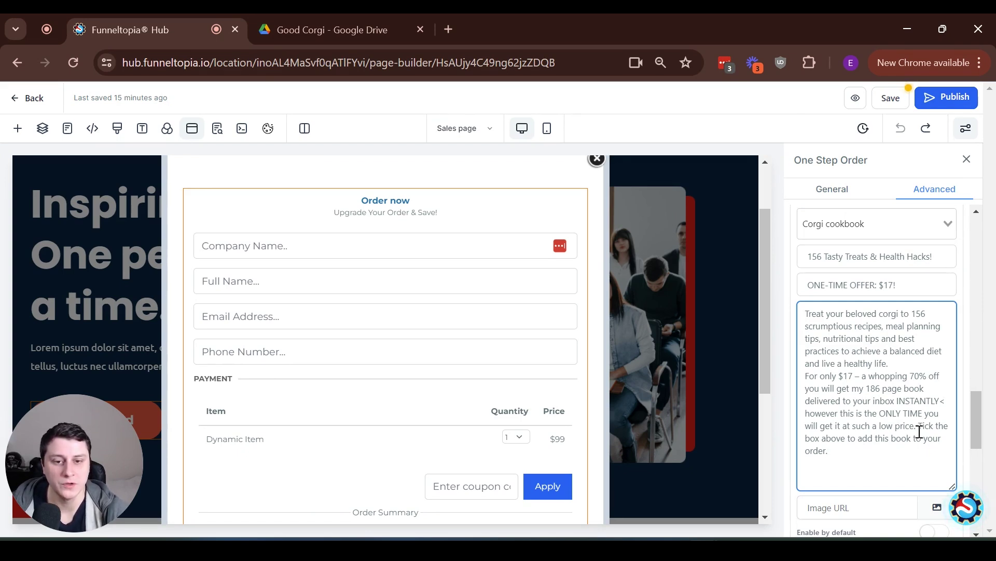
drag(846, 383, 895, 400)
click(906, 402)
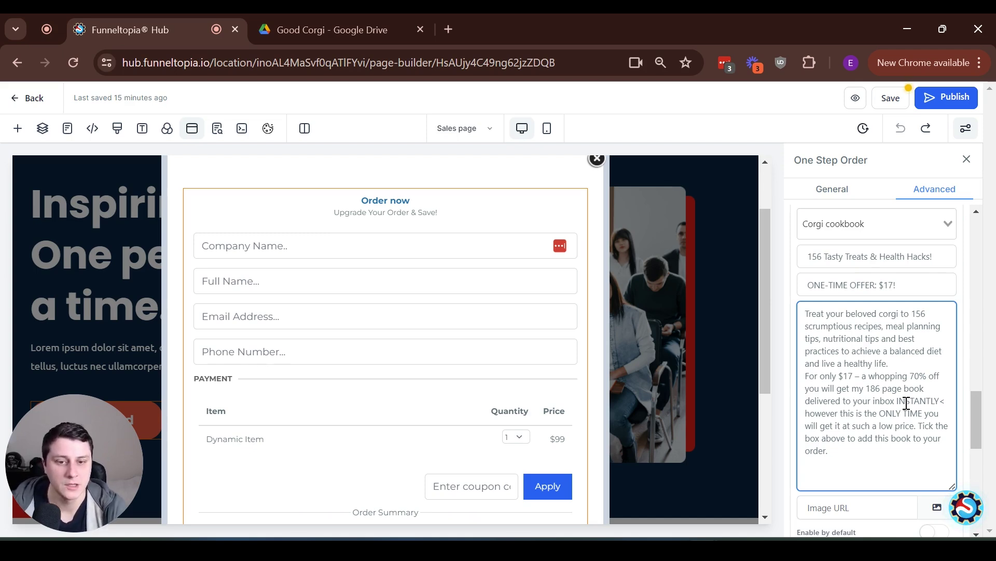
drag(839, 375, 911, 379)
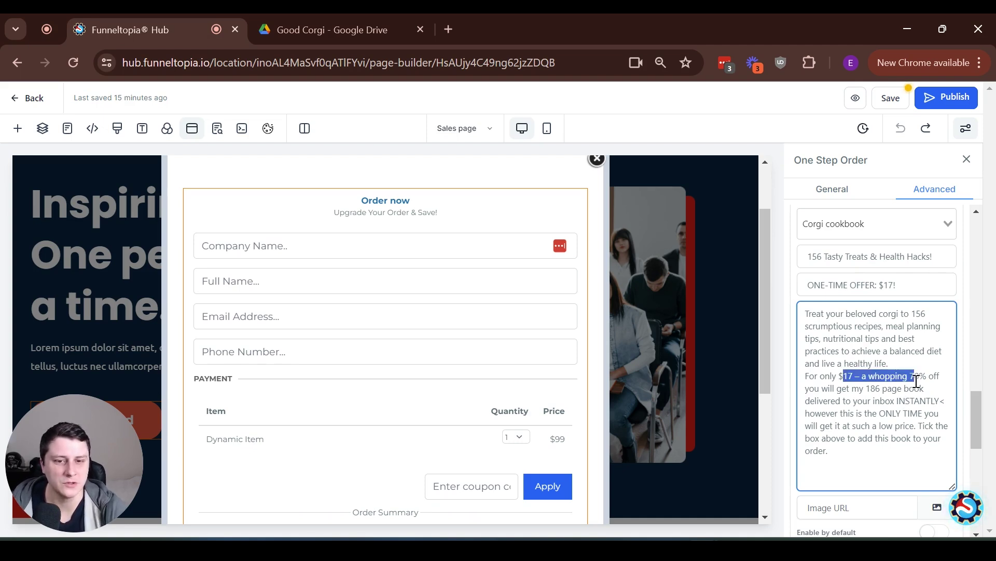
click(912, 379)
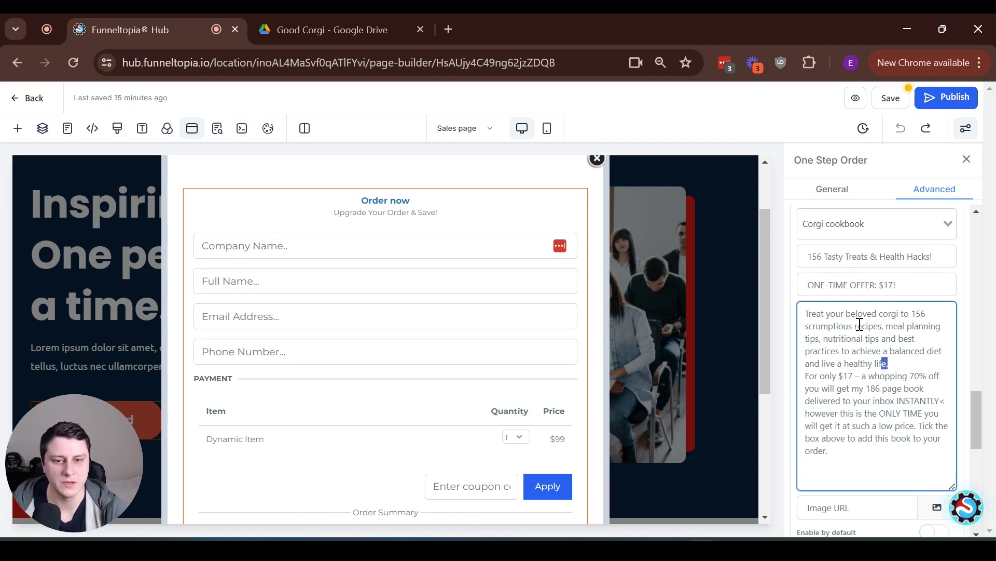
drag(888, 363, 835, 313)
click(876, 314)
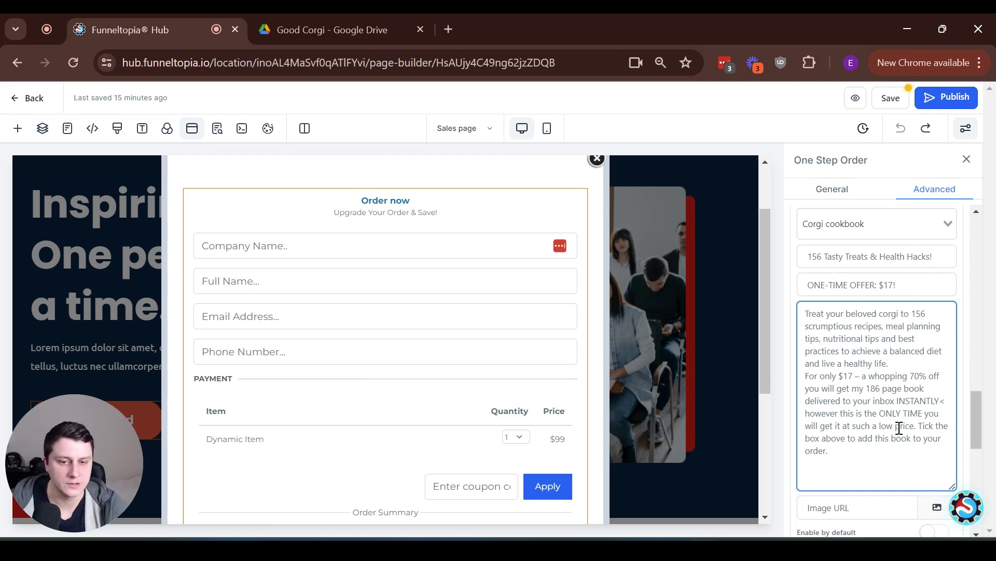
Move the 'Tick the box above' sentence onto its own line after 'low price.'
click(917, 426)
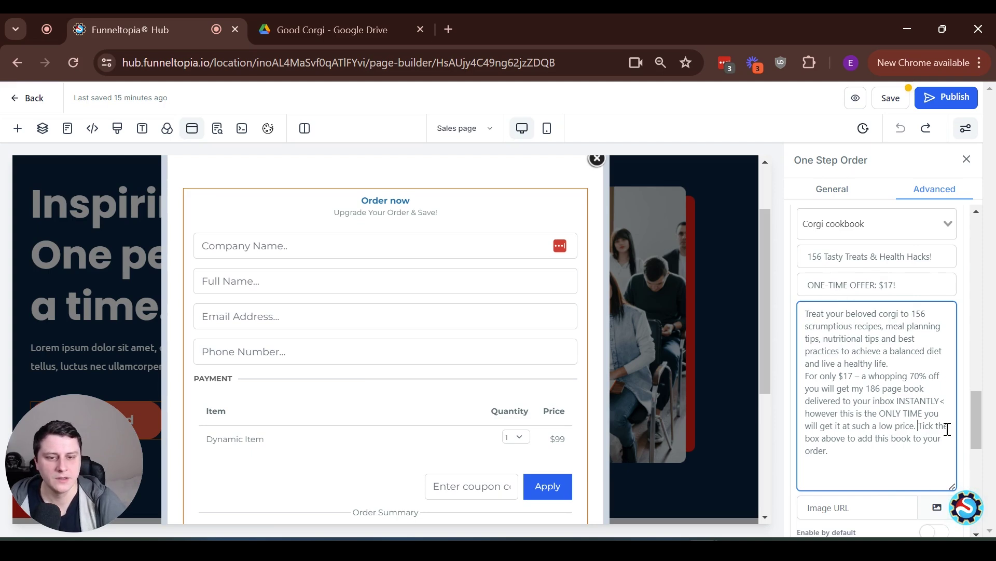
key(Return)
drag(859, 452, 804, 439)
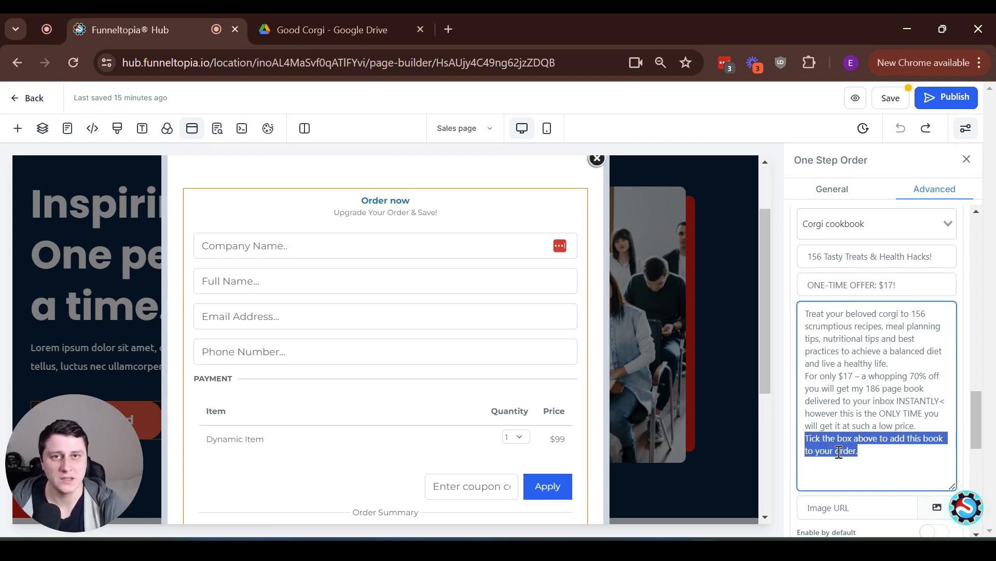
click(871, 455)
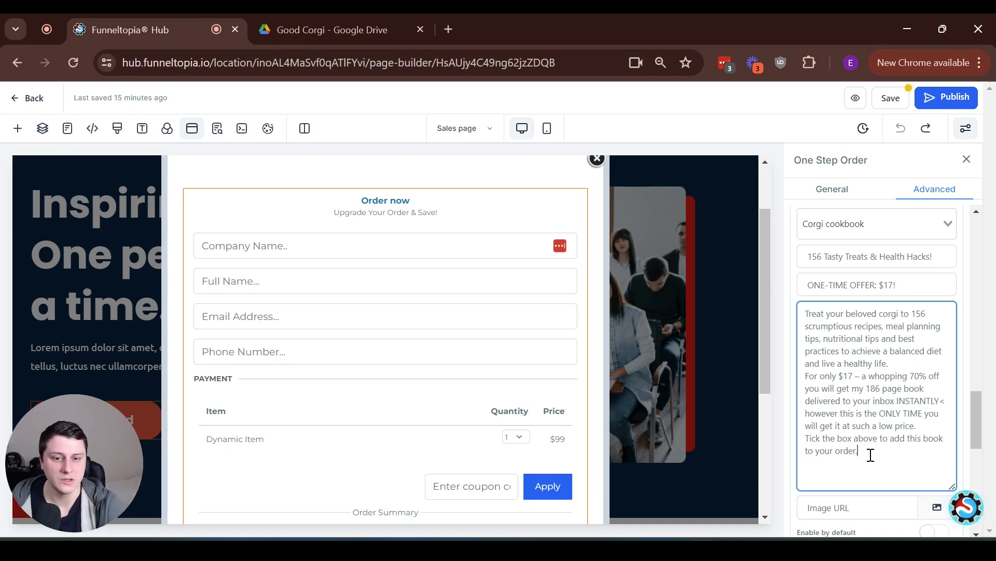
drag(870, 453, 799, 444)
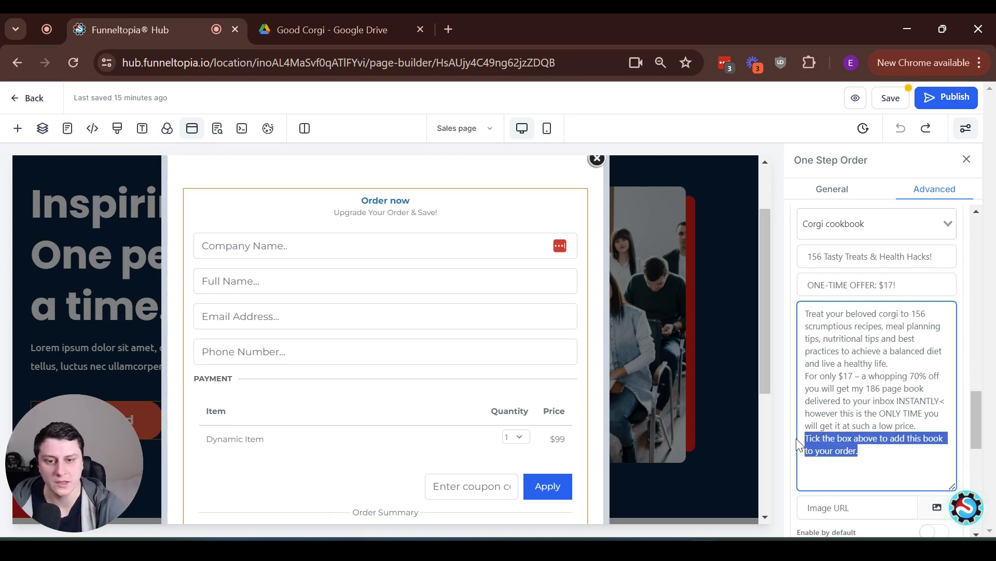
scroll(851, 454, down, 2)
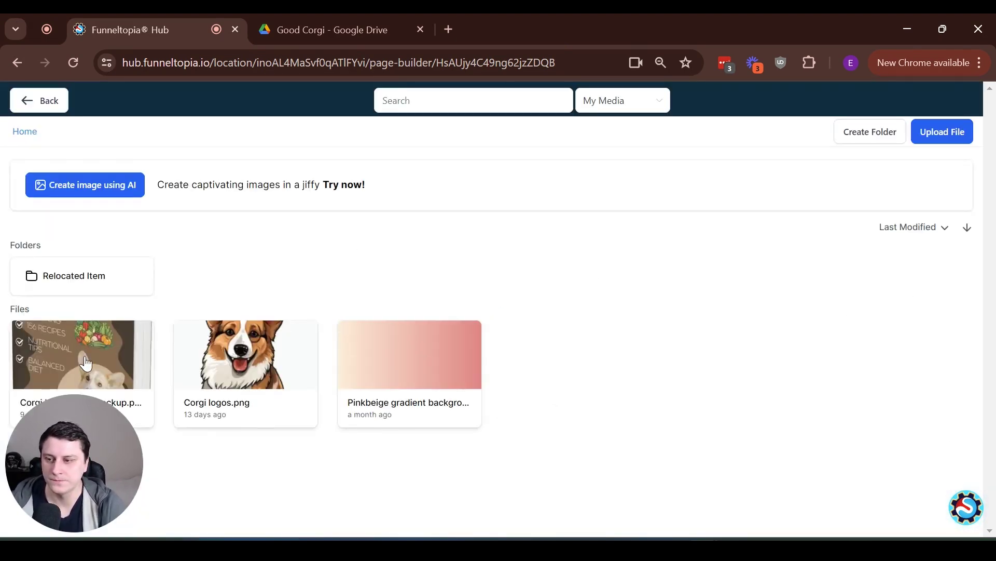
Choose the Corgi cookbook mockup as the bump image and save the Order Bump Options
click(86, 363)
scroll(861, 351, down, 5)
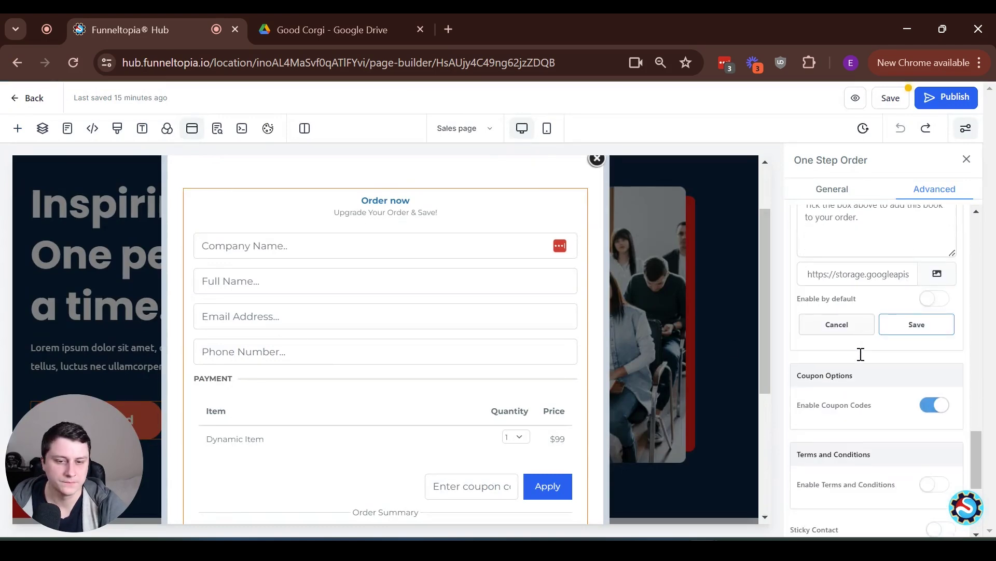
click(912, 251)
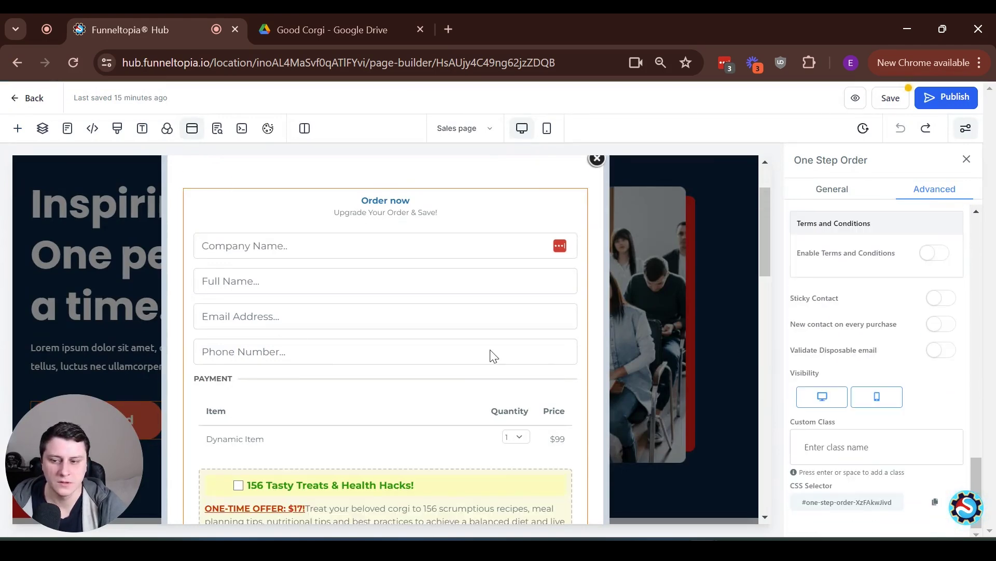
scroll(468, 305, down, 5)
scroll(465, 303, down, 3)
scroll(379, 254, up, 3)
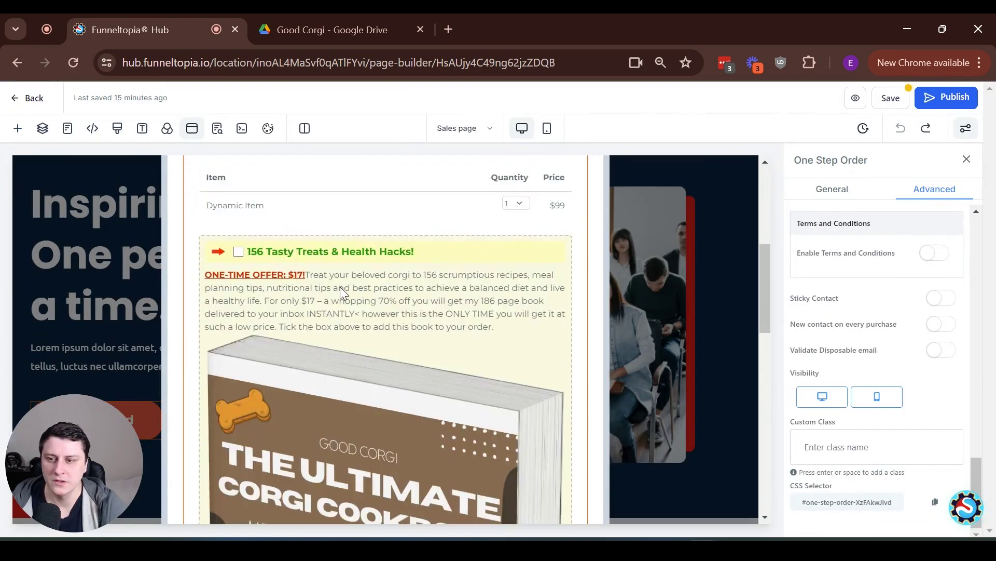
scroll(459, 394, down, 3)
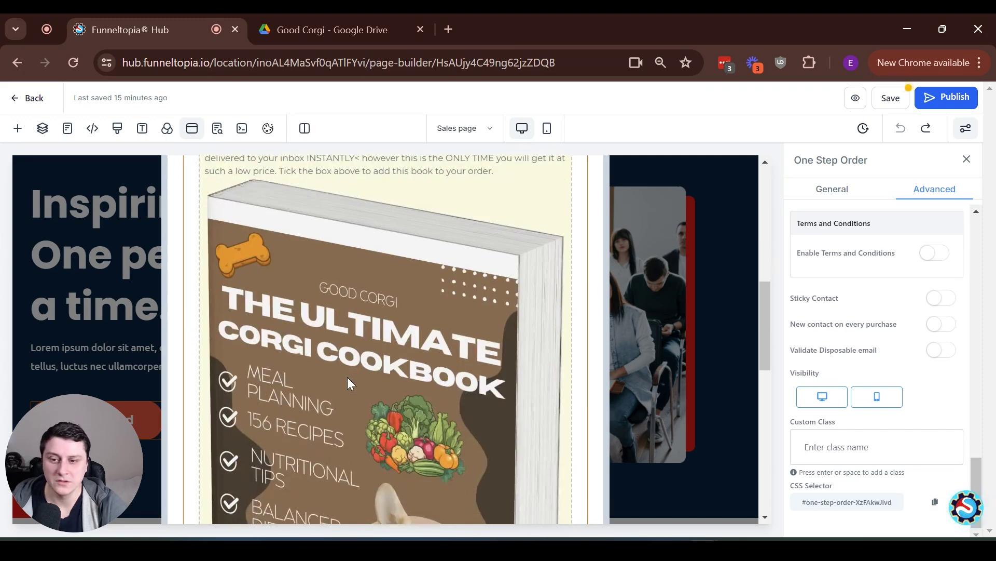
scroll(347, 383, up, 5)
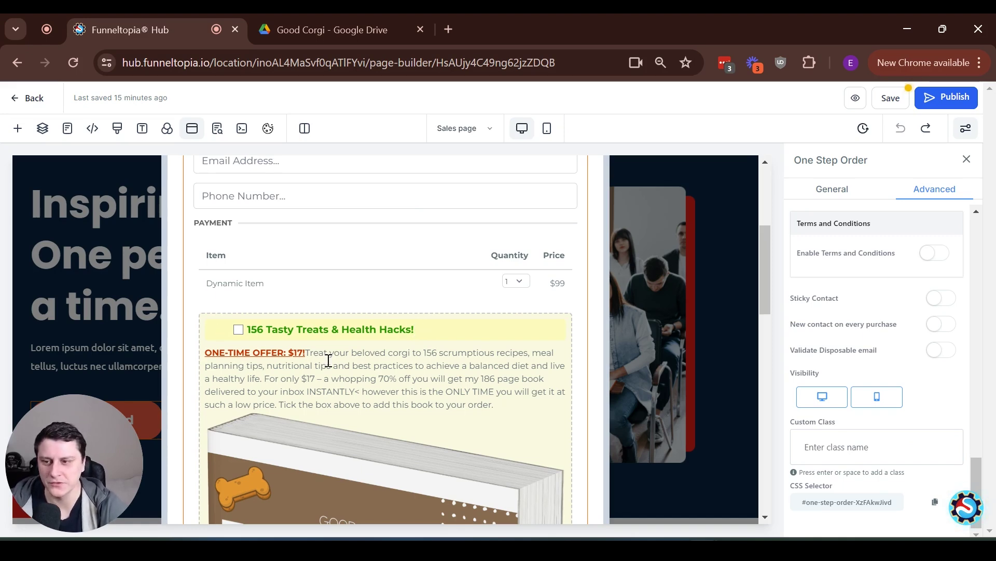
drag(399, 379, 301, 378)
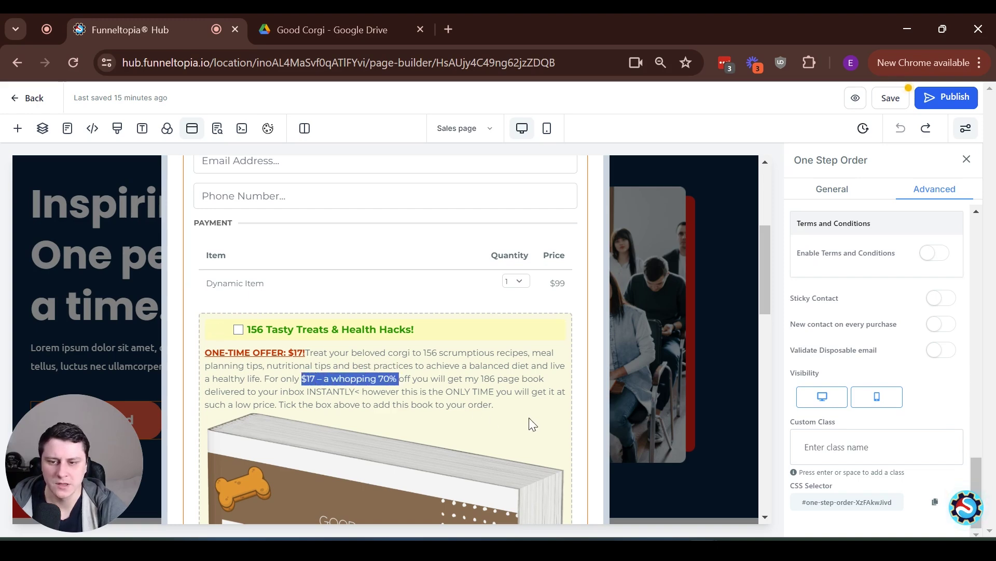
Reopen the 156 Tasty Treats order bump's settings on the one-step order form
drag(499, 406, 491, 398)
click(496, 408)
scroll(842, 397, up, 2)
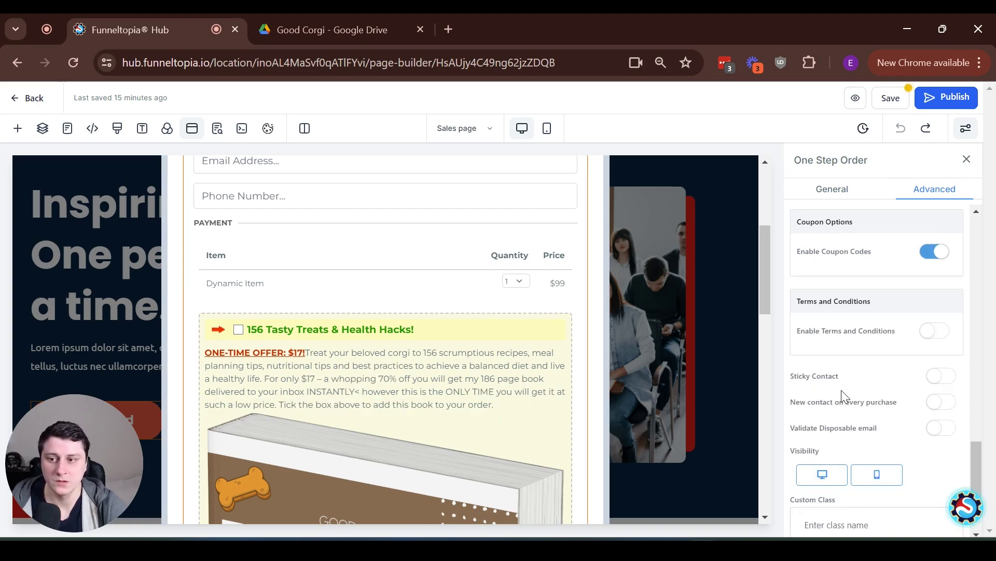
scroll(840, 390, up, 2)
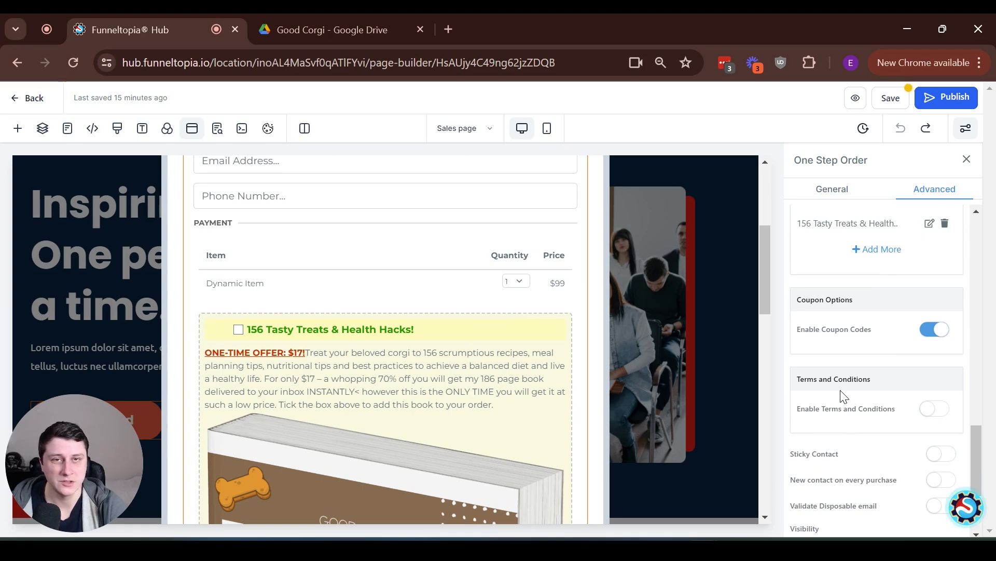
scroll(842, 397, up, 2)
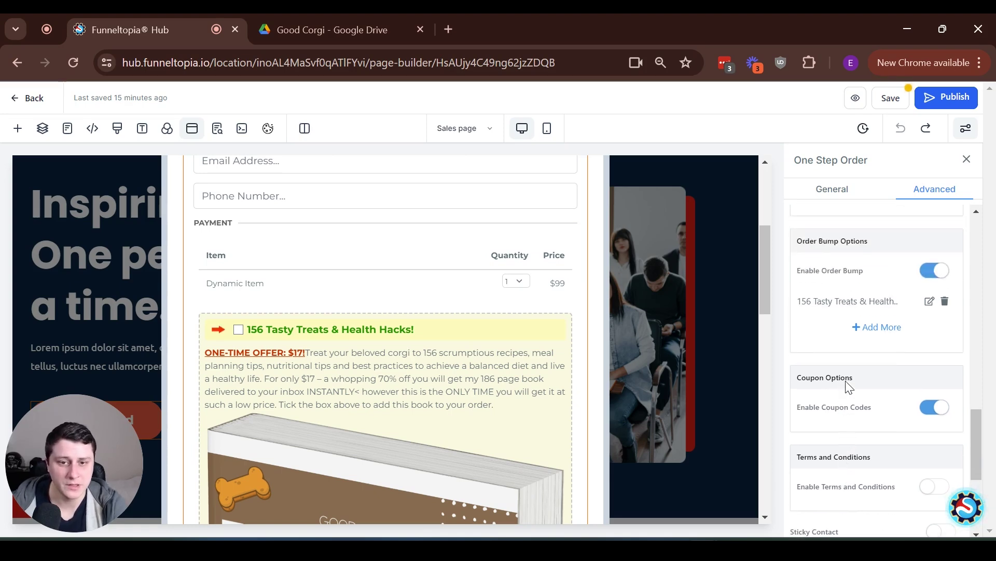
click(929, 302)
scroll(882, 322, down, 4)
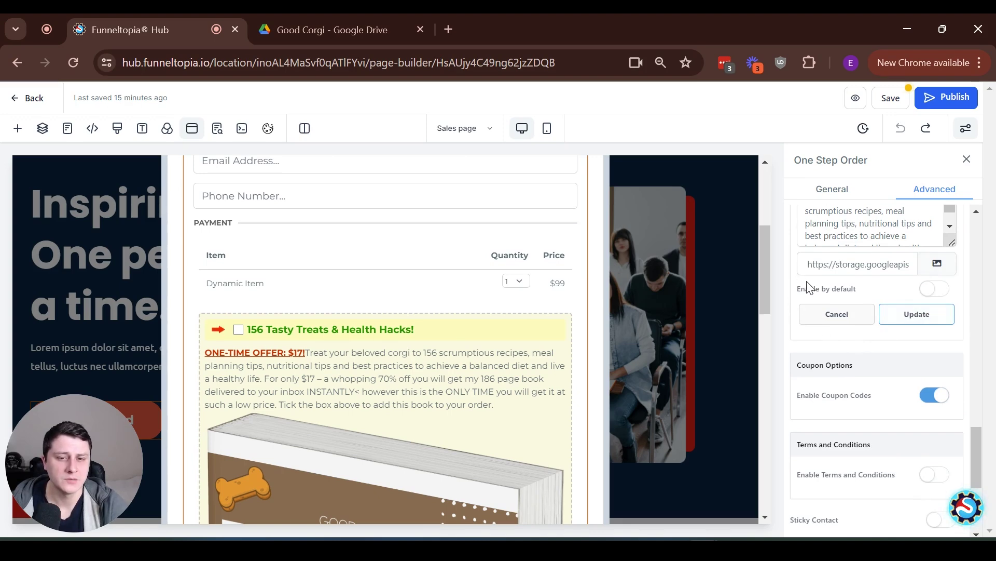
drag(798, 290, 870, 287)
Leave the order bump unticked by default, apply the offer settings and publish the sales page
click(943, 294)
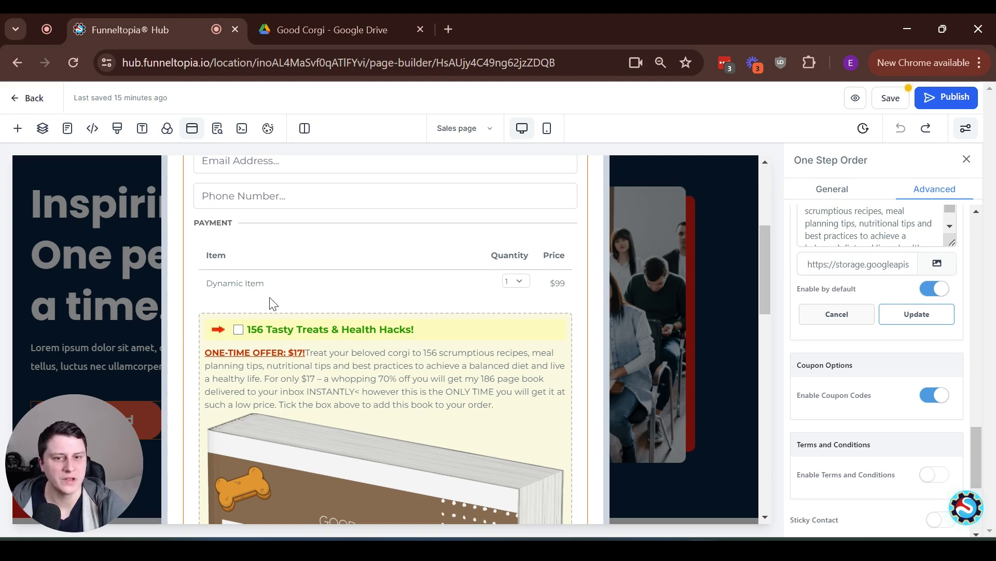
click(930, 289)
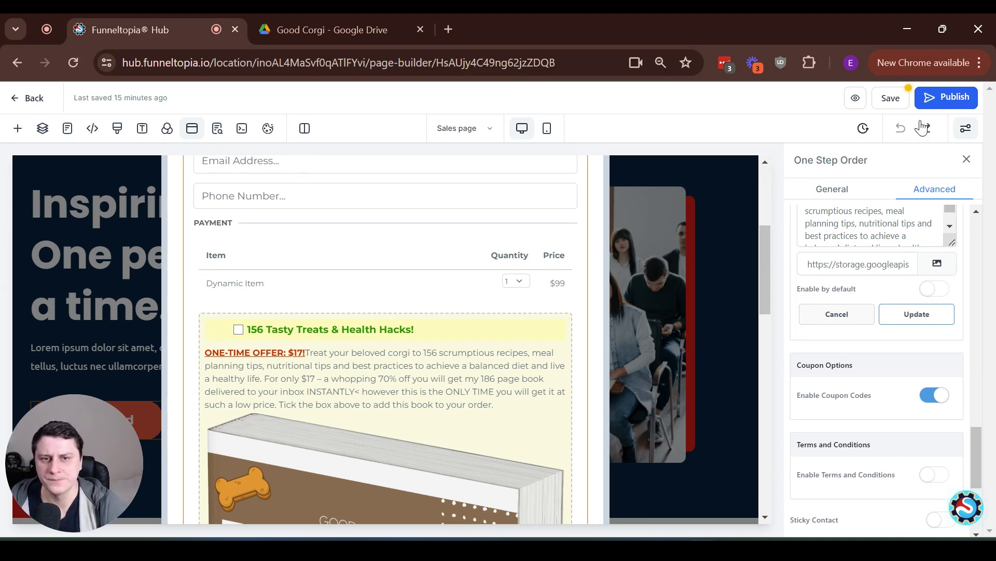
click(912, 315)
click(950, 97)
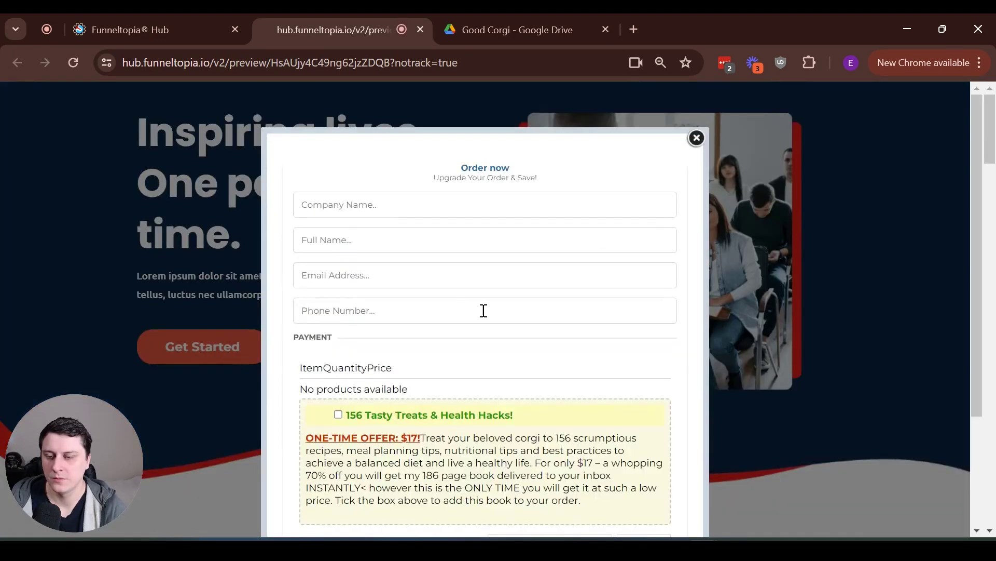
In the preview order form, tick the 156 Tasty Treats order bump
scroll(450, 309, down, 3)
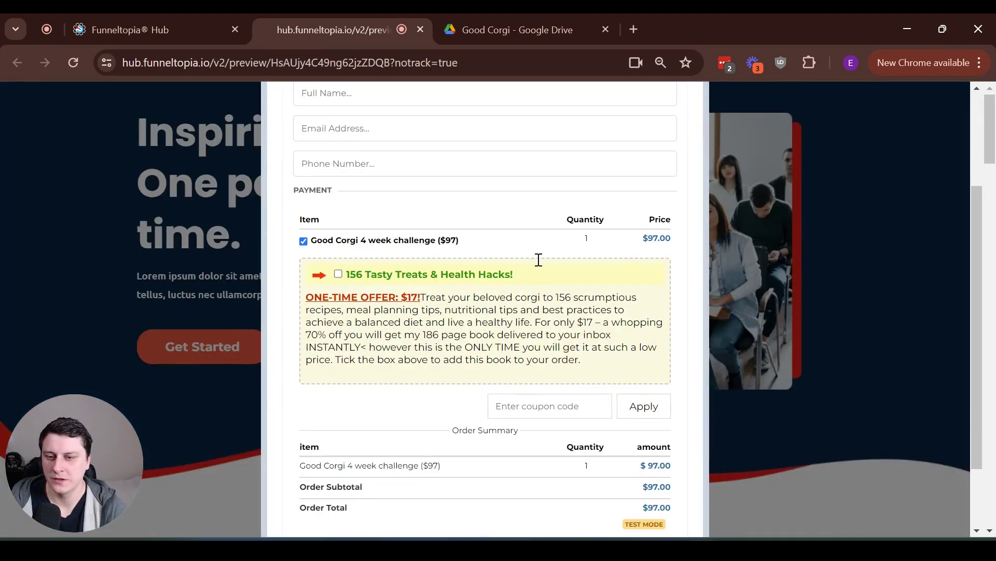
double_click(652, 238)
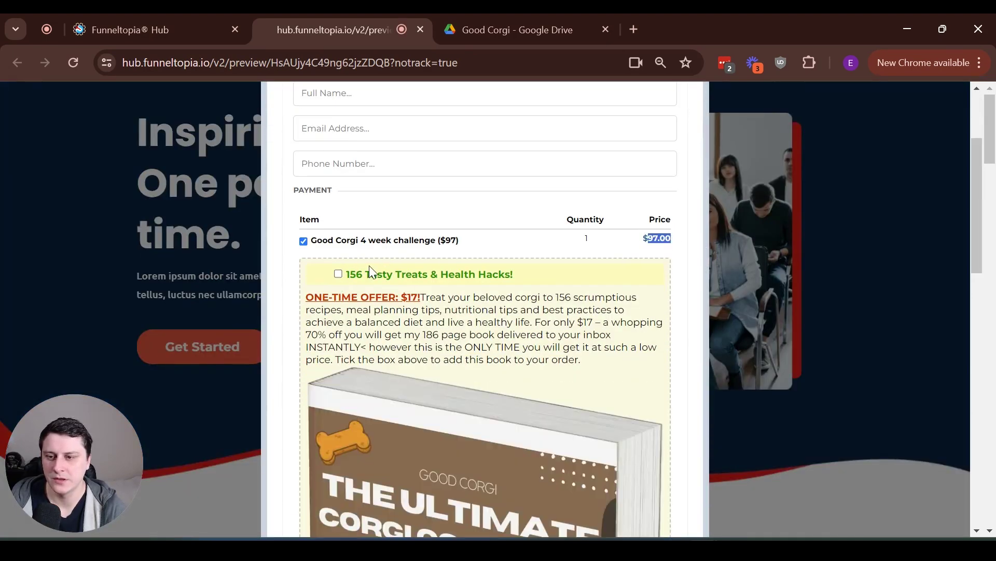
click(339, 274)
scroll(654, 249, down, 10)
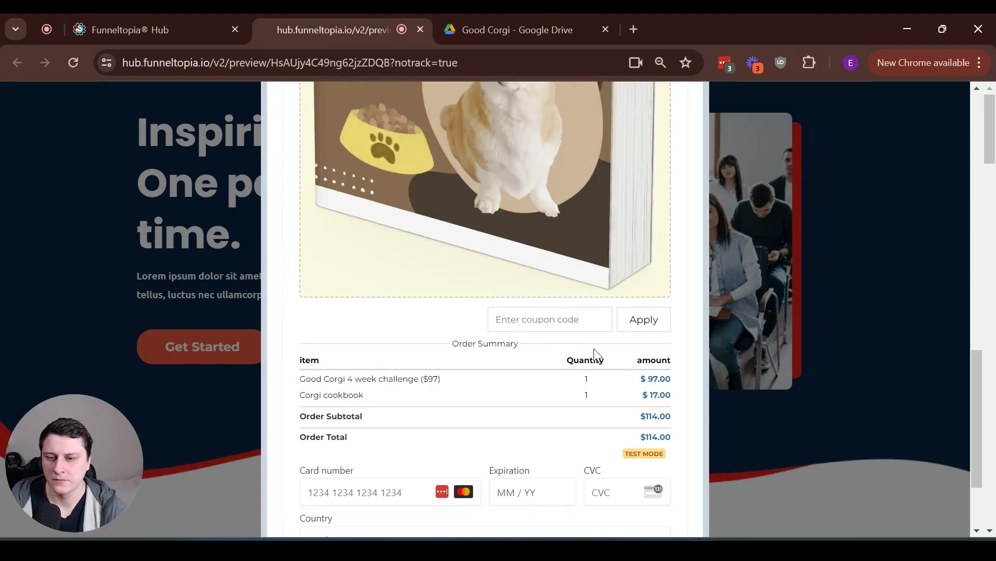
scroll(669, 228, up, 7)
scroll(669, 228, down, 5)
scroll(622, 433, down, 3)
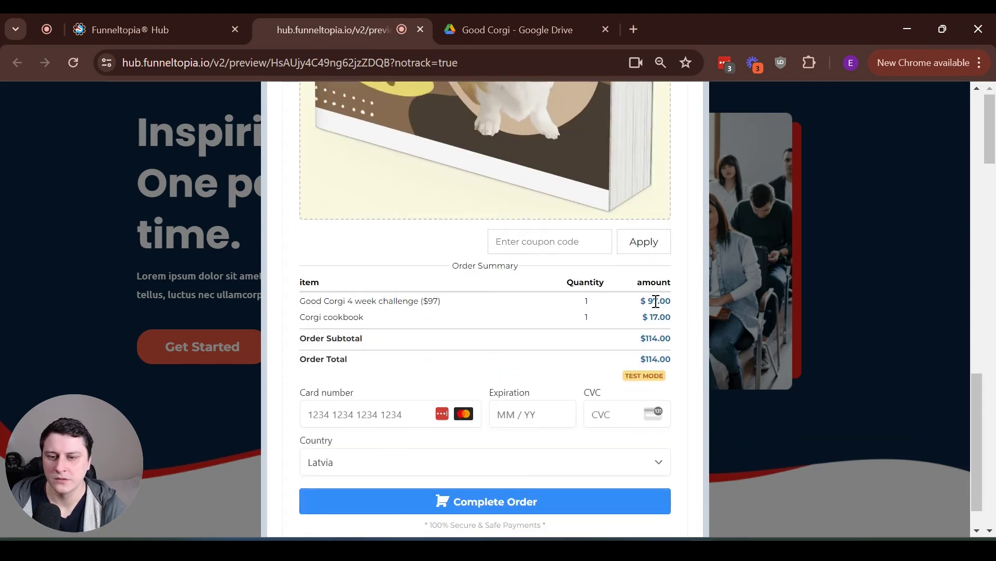
Check that the summary adds the $17 cookbook for a $114 total, then return to the page builder
double_click(657, 300)
drag(643, 317, 680, 323)
click(680, 323)
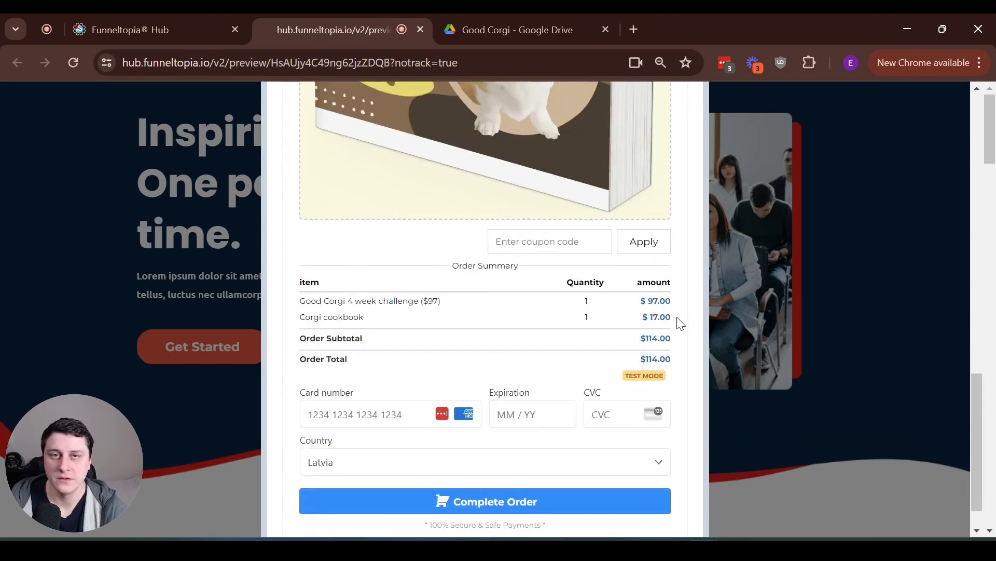
click(674, 349)
scroll(452, 296, down, 1)
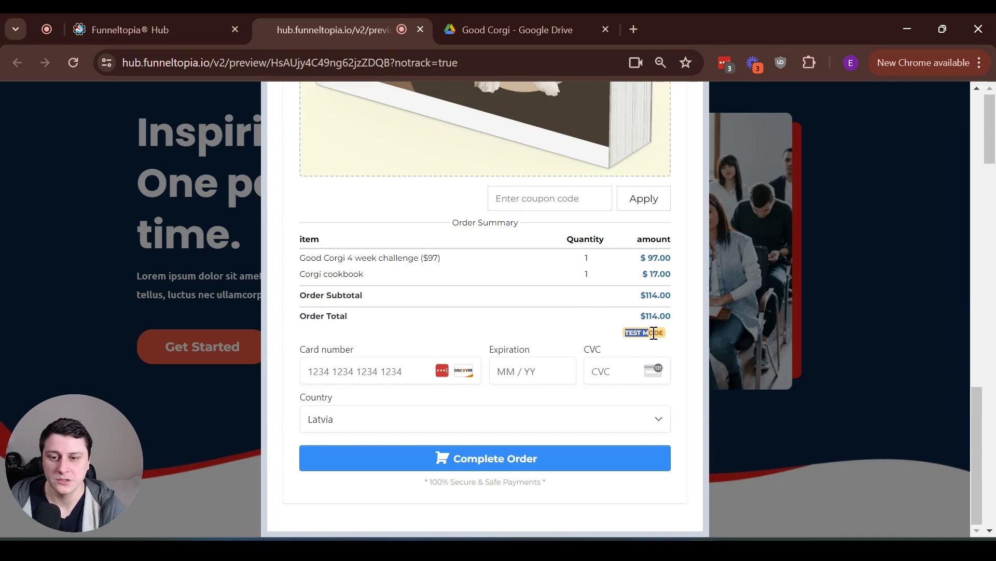
scroll(644, 327, up, 5)
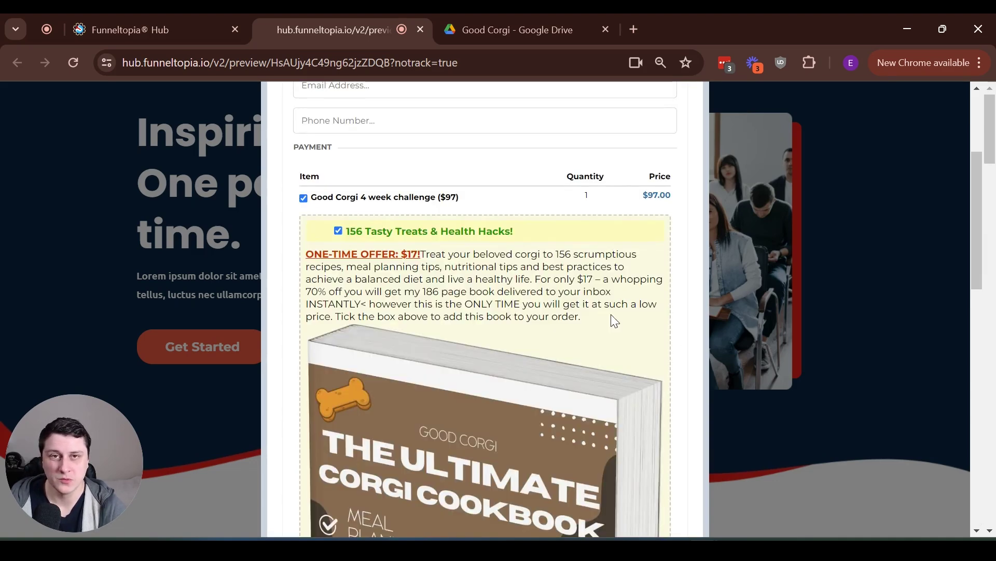
scroll(611, 314, up, 4)
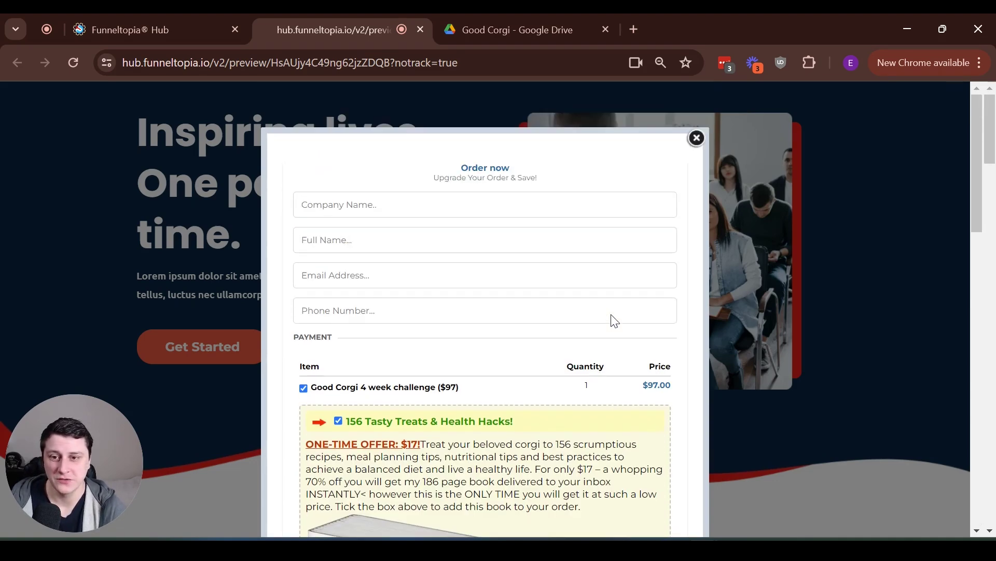
click(203, 11)
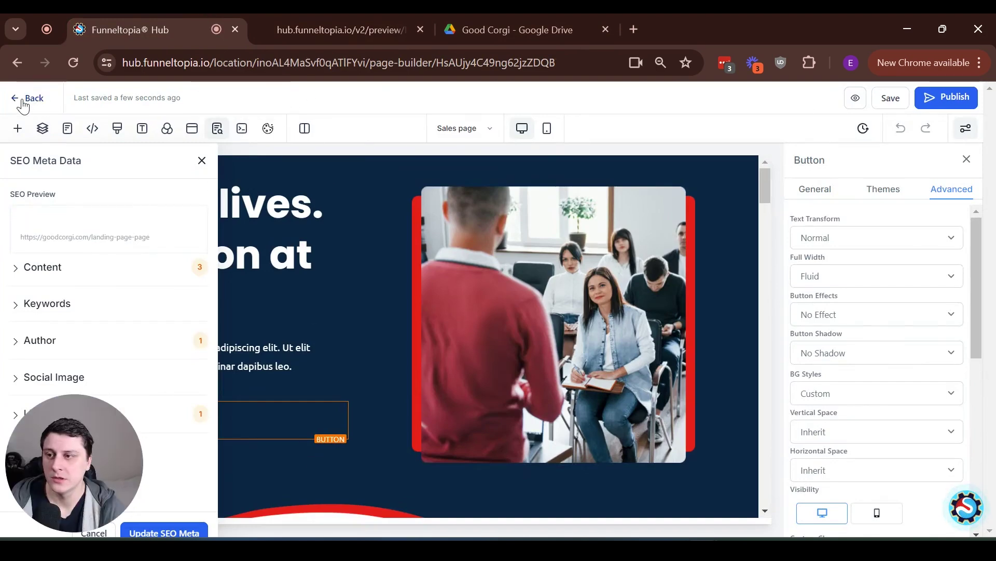
From the Workflows list, start a blank workflow from scratch named 'Corgi Cookbook email delivery'
click(23, 99)
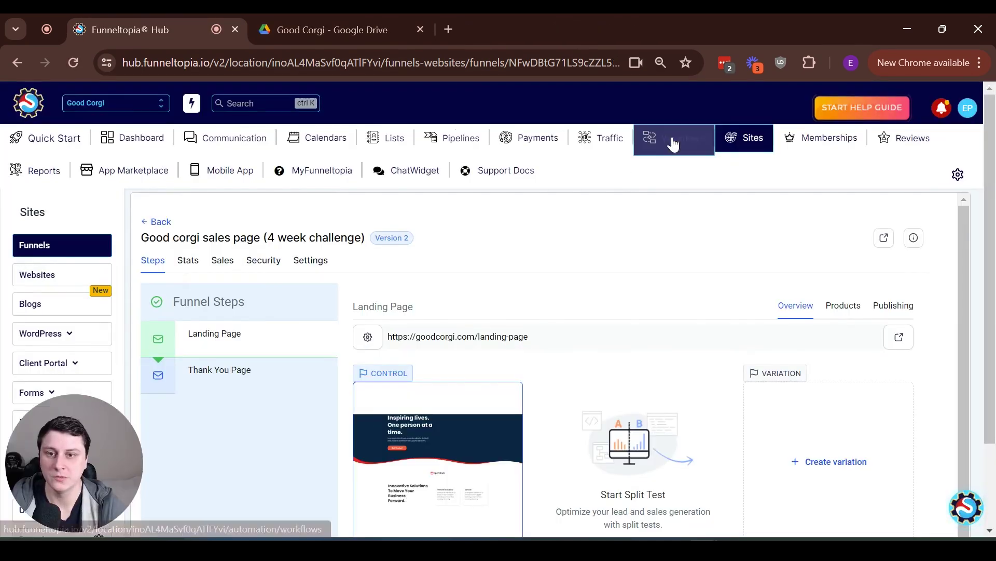
click(674, 140)
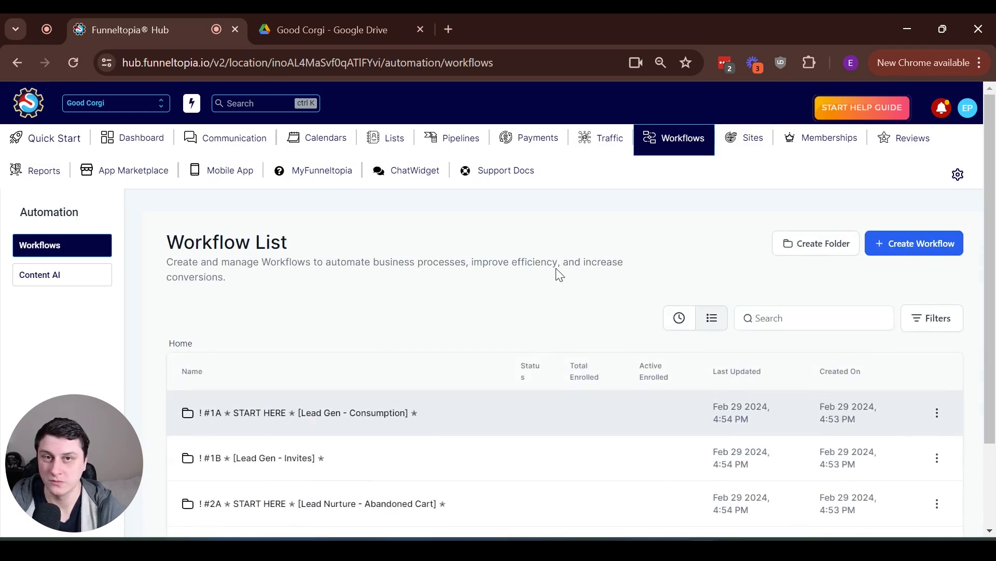
click(924, 242)
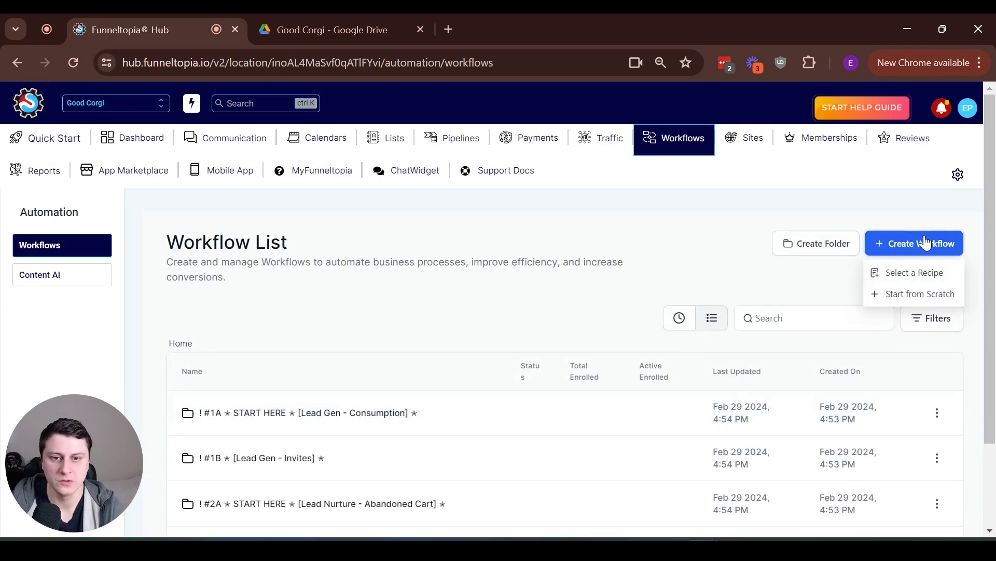
click(941, 295)
text(Cor)
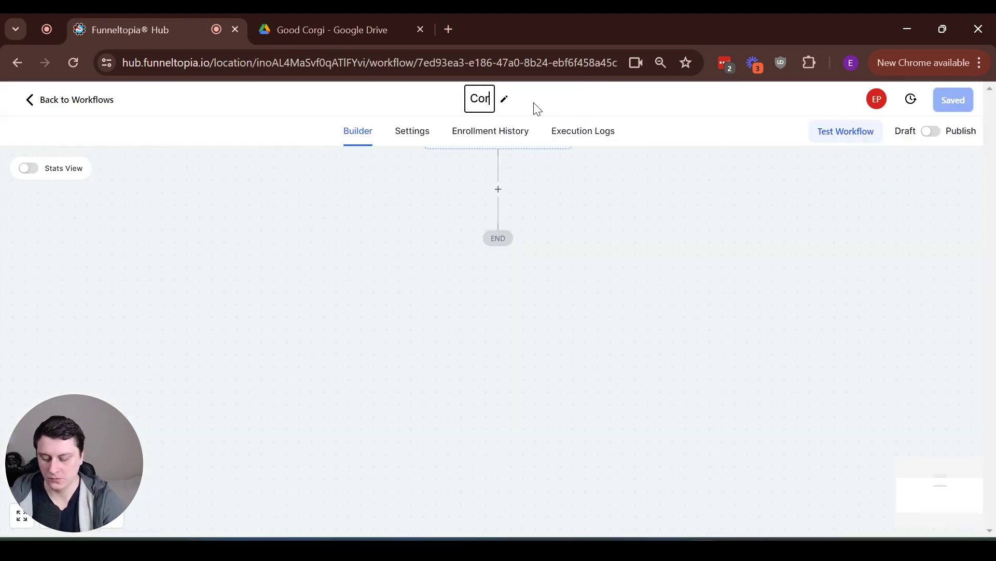
text(gi Cook)
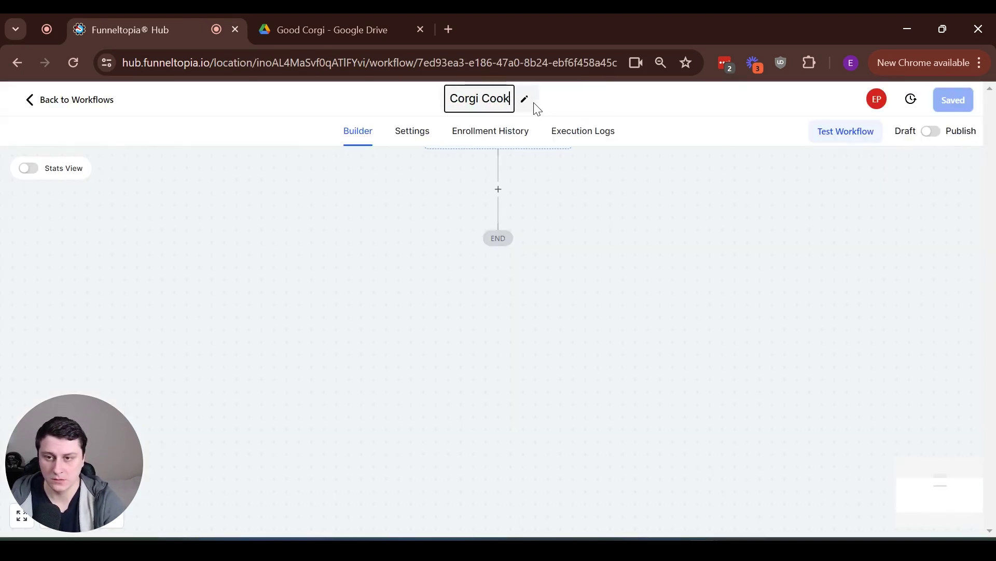
text(book e)
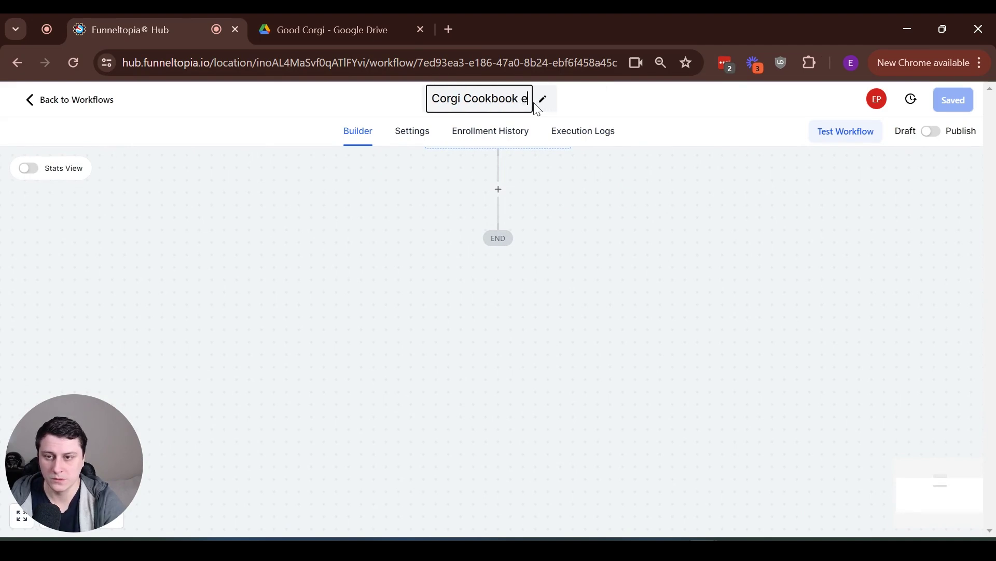
text(mail delivery)
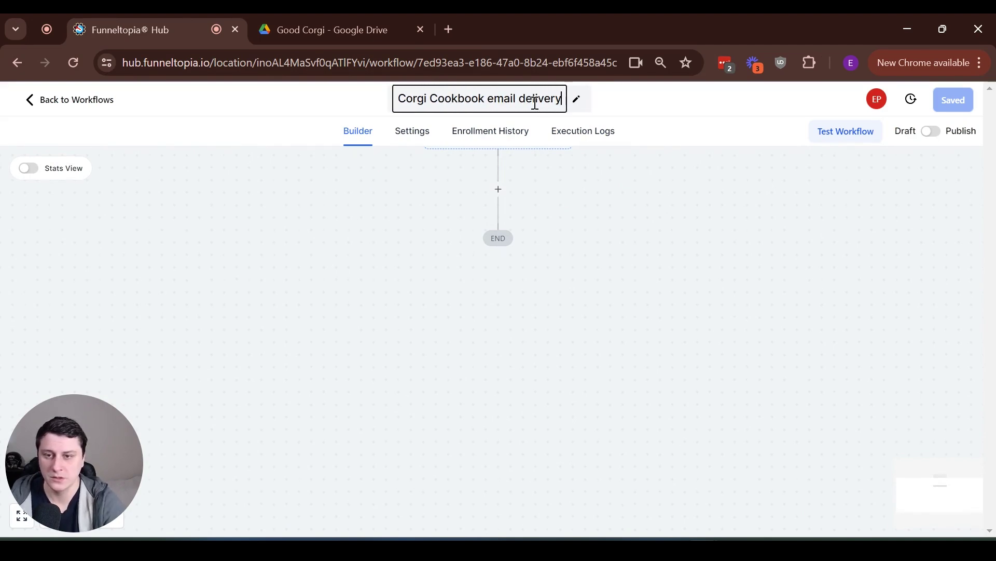
key(Return)
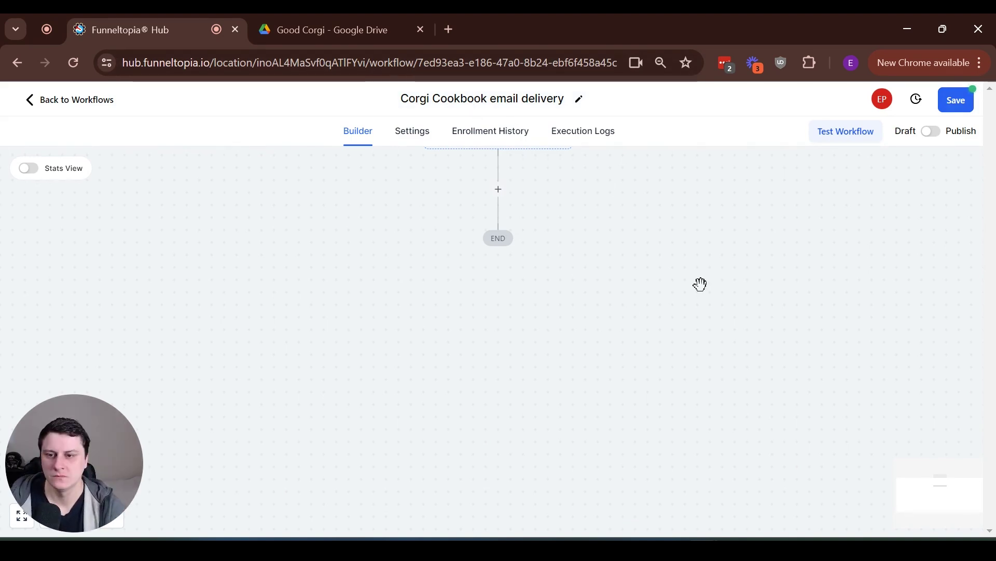
scroll(700, 284, up, 2)
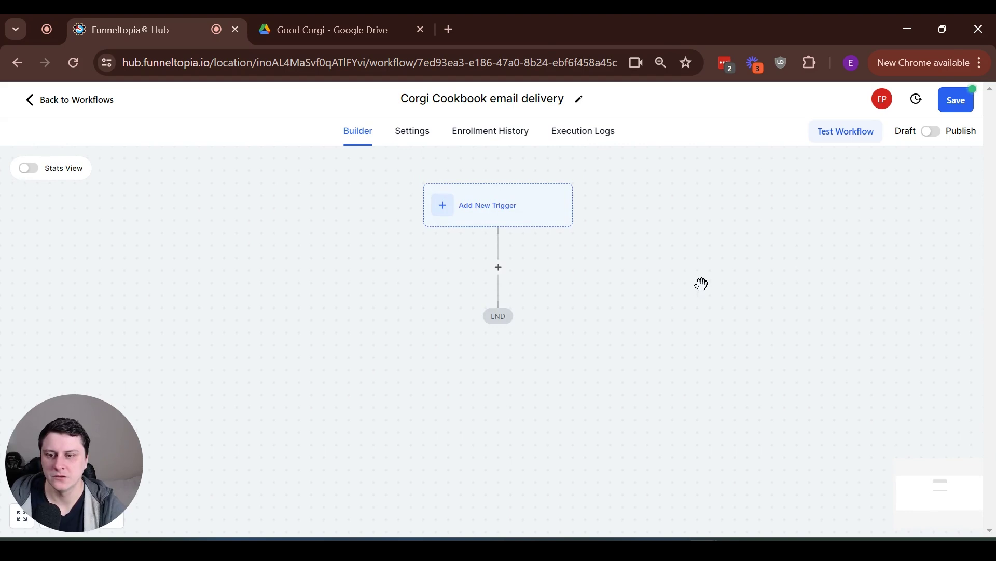
Add a Payment Received trigger with the filter Source Is Funnel
click(501, 217)
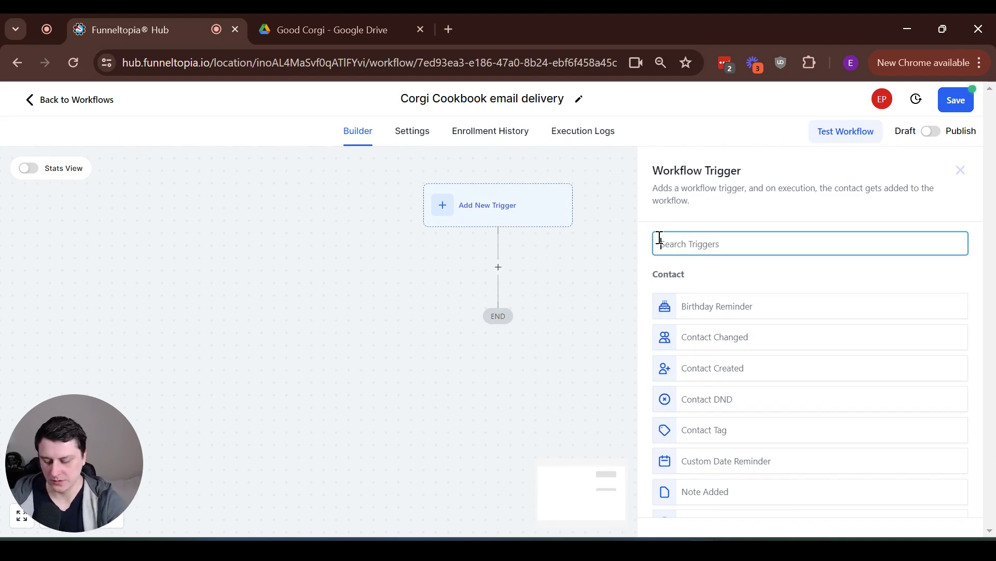
text(payment)
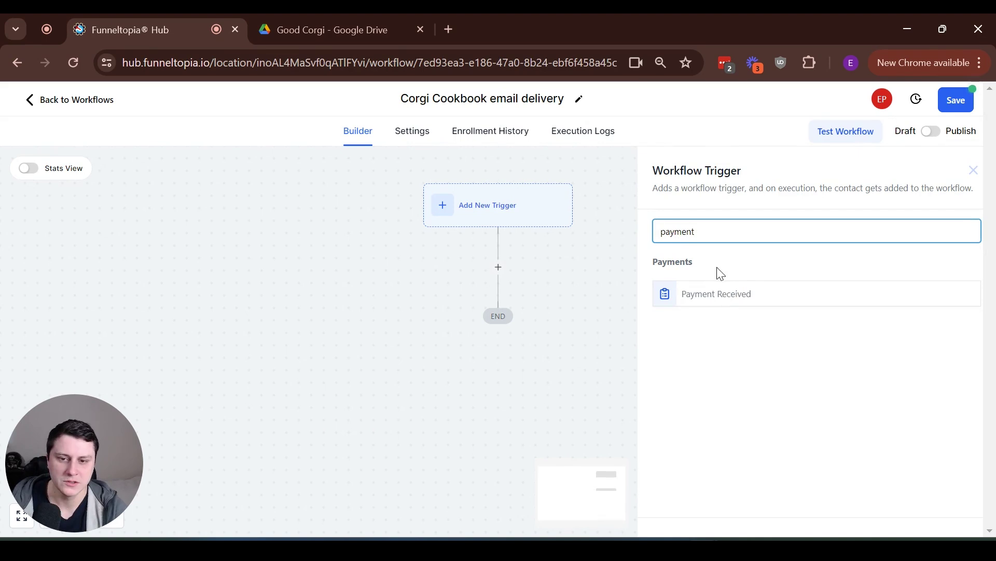
click(742, 294)
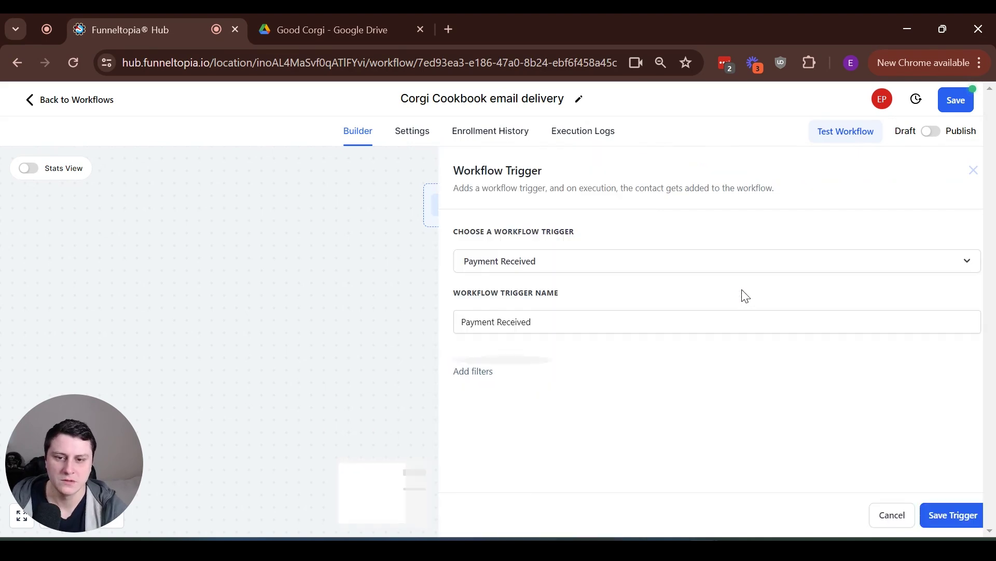
click(463, 366)
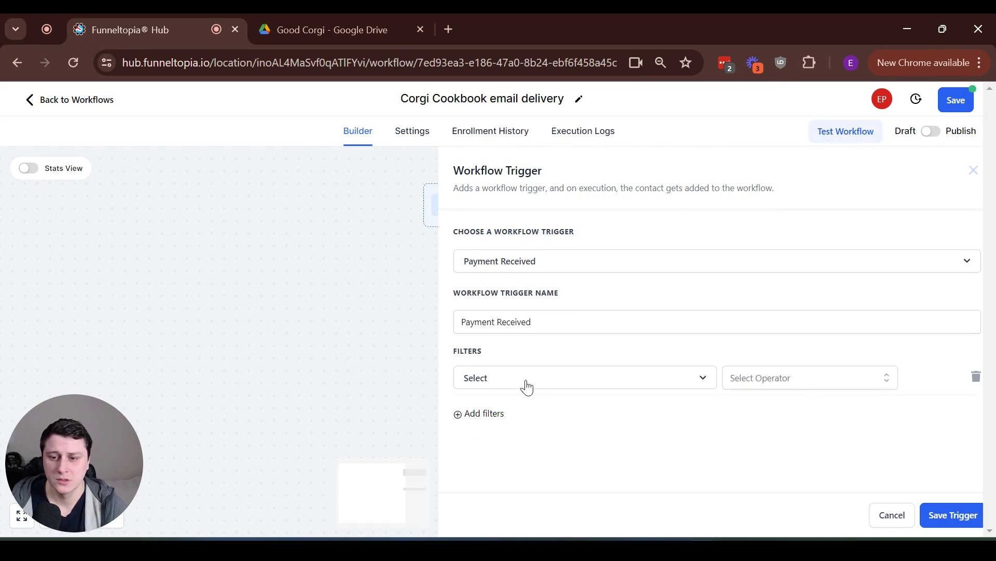
click(526, 384)
scroll(618, 322, down, 2)
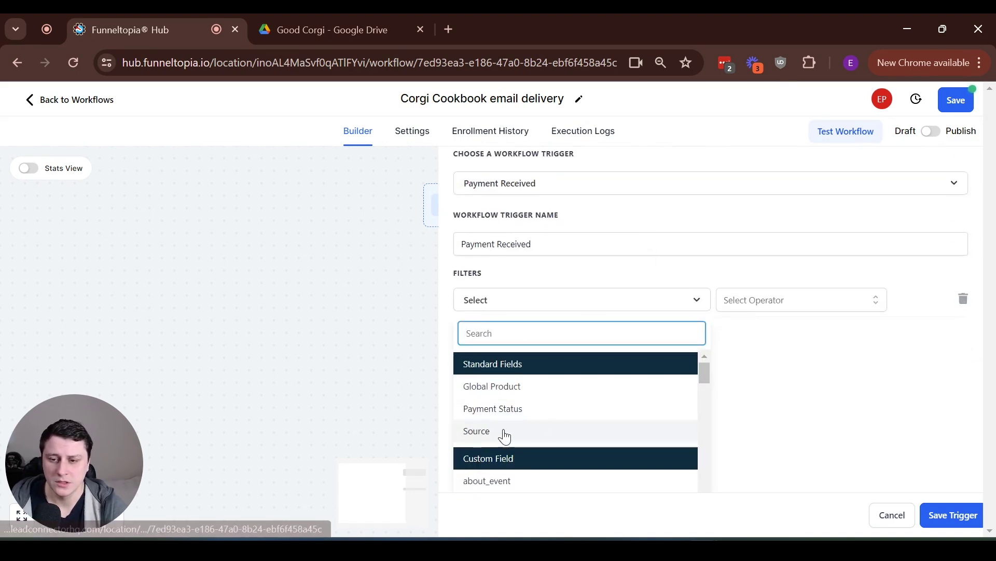
click(506, 433)
click(739, 384)
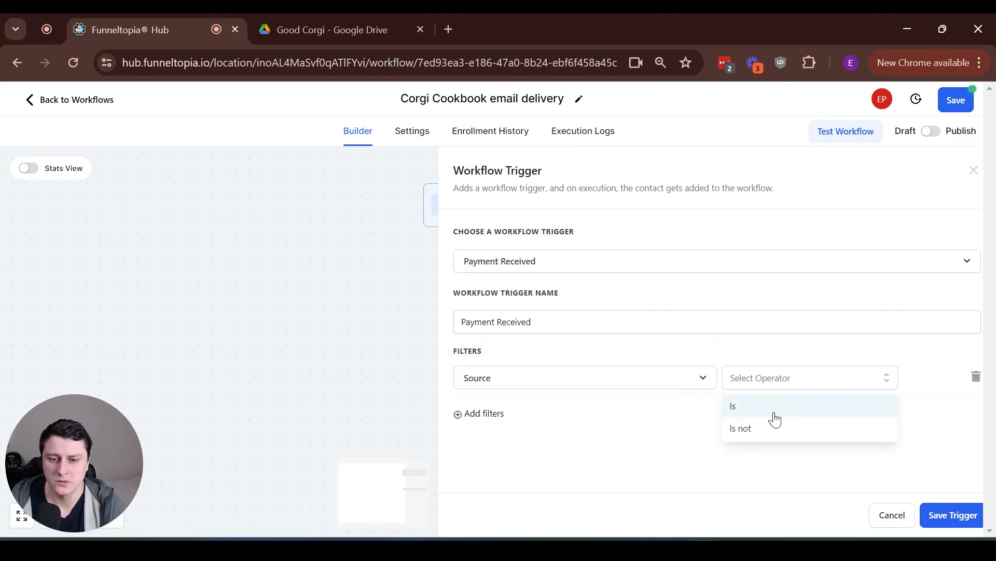
click(763, 406)
click(834, 379)
scroll(729, 422, down, 2)
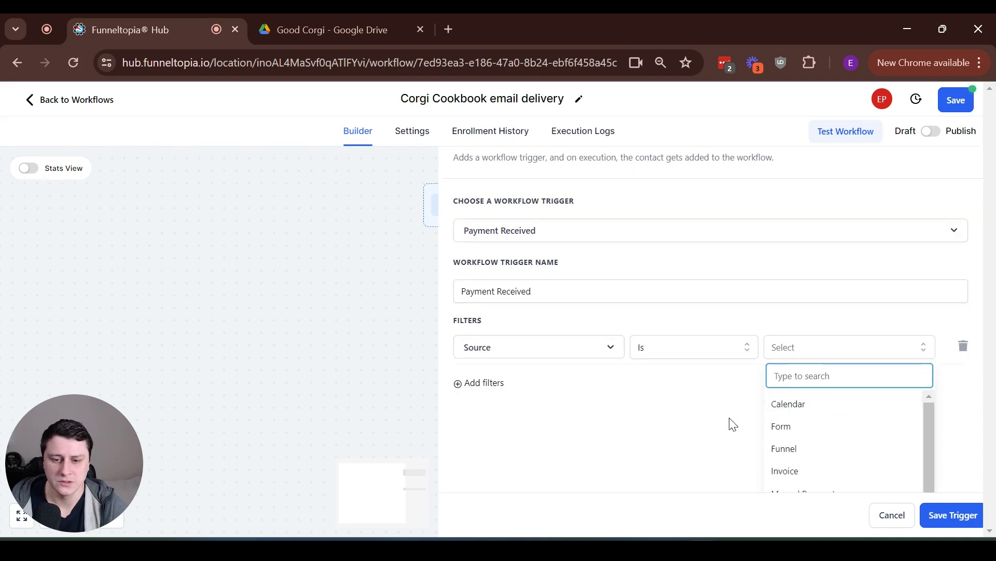
click(803, 405)
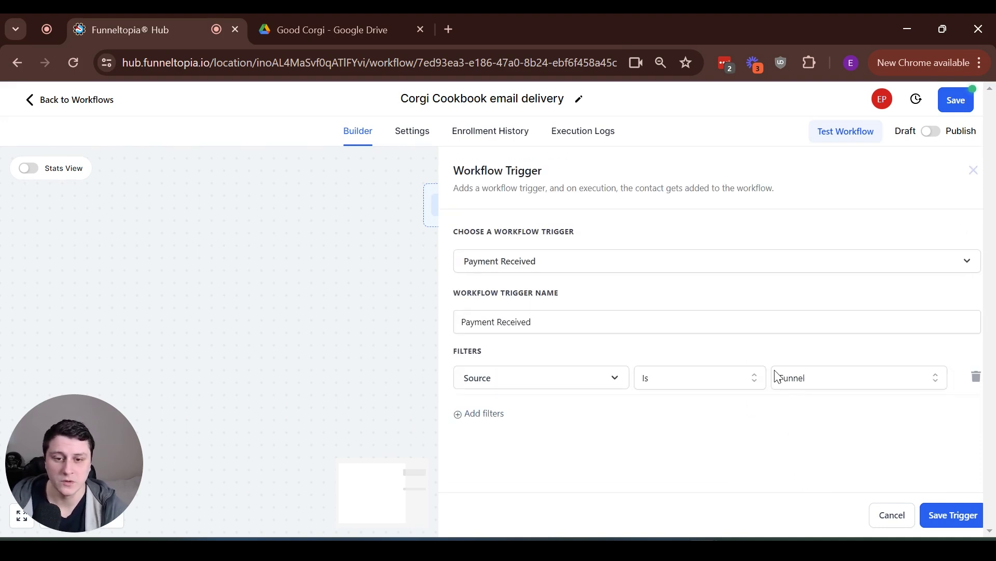
Add a second filter, Global Product Is Corgi cookbook, and save the trigger
click(472, 414)
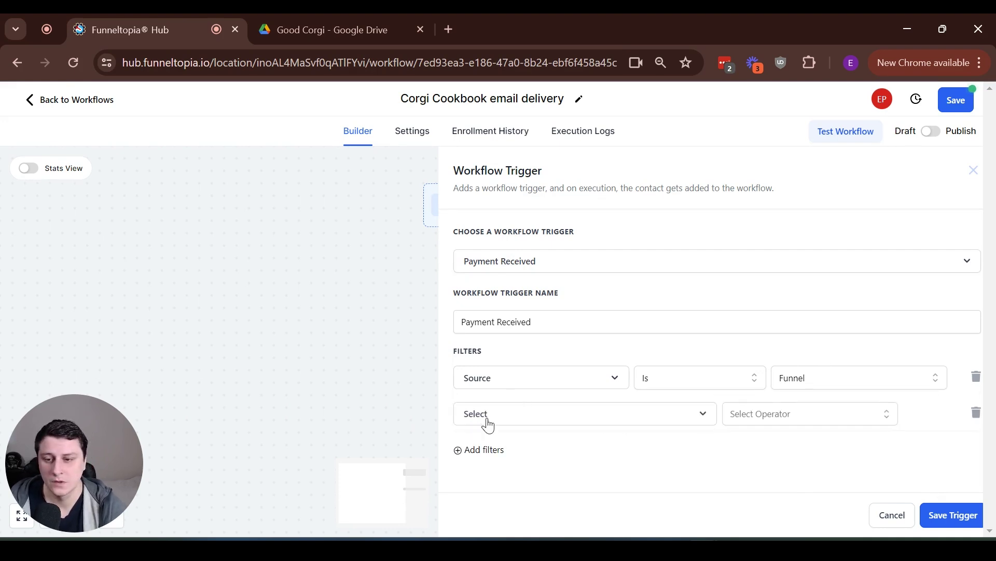
click(474, 422)
click(509, 367)
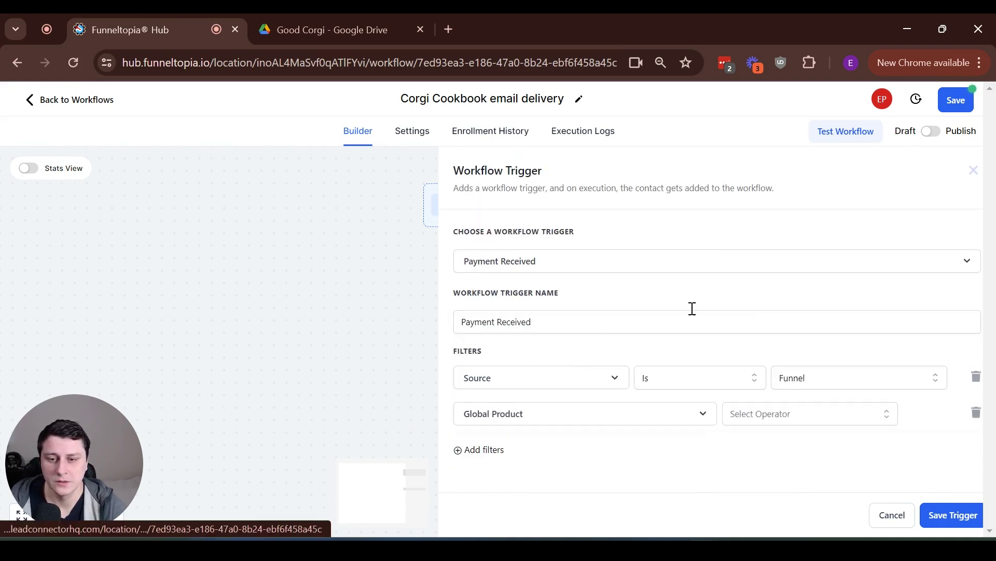
click(781, 412)
click(750, 450)
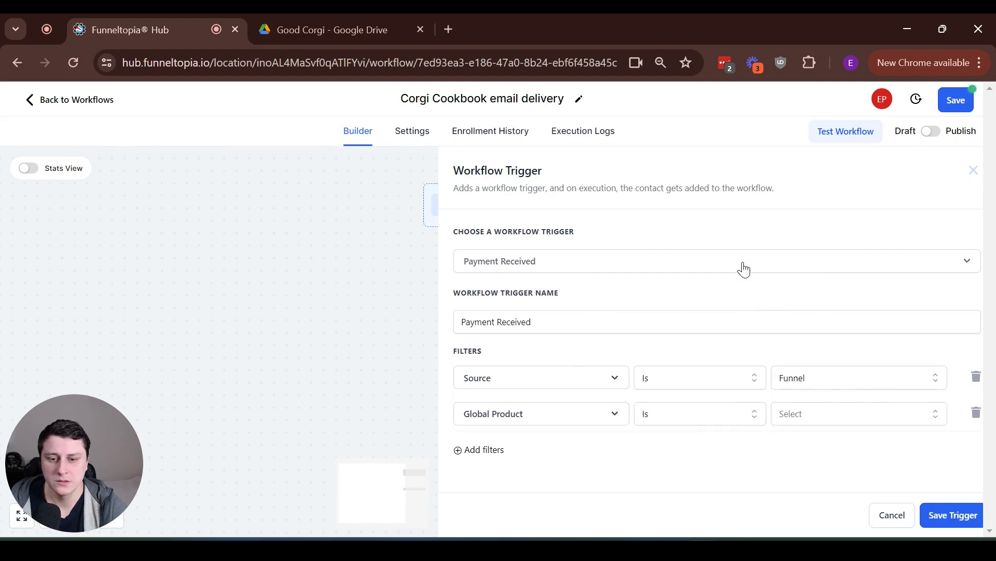
click(792, 413)
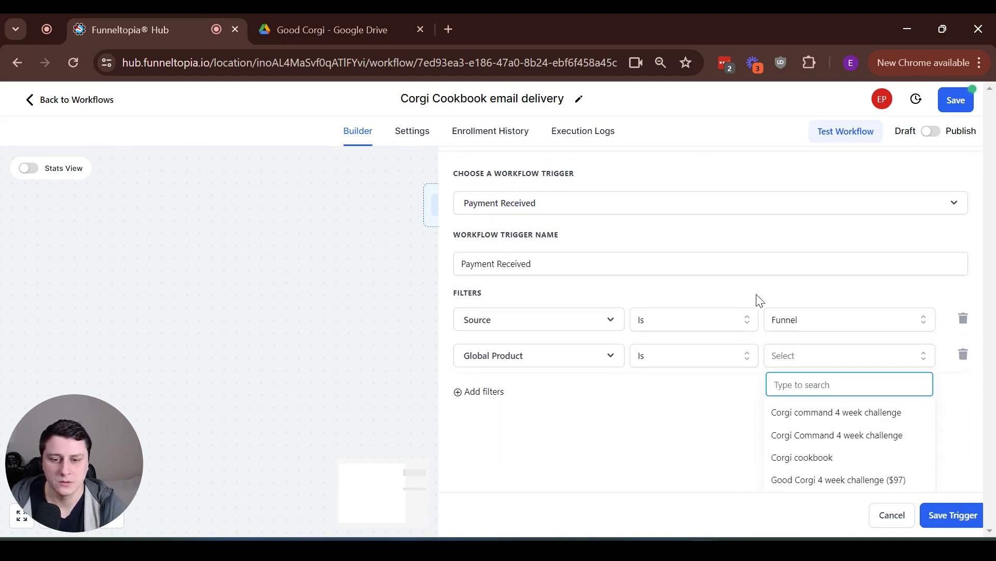
click(810, 455)
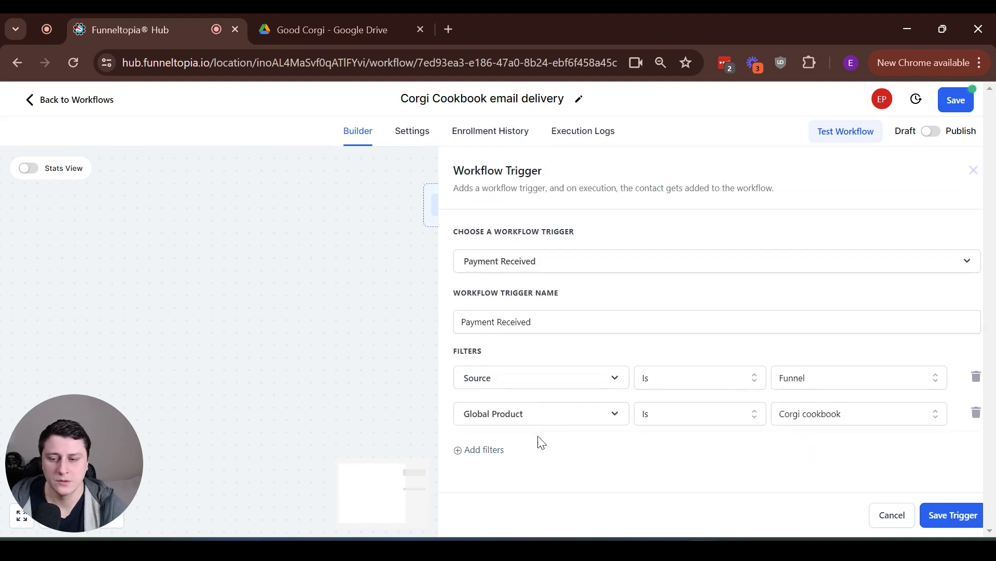
click(950, 515)
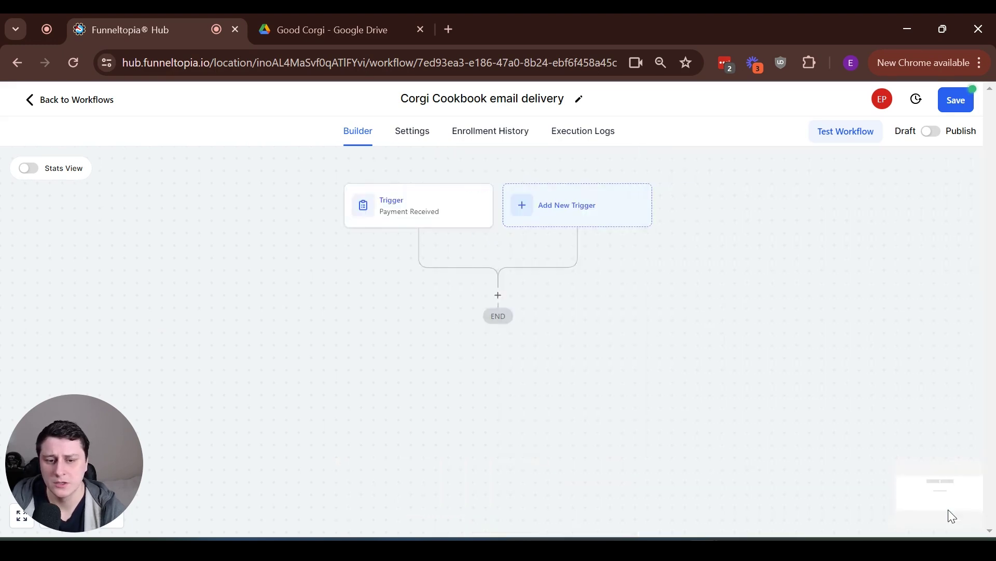
Add a Send Email action after the Payment Received trigger
click(496, 297)
text(s)
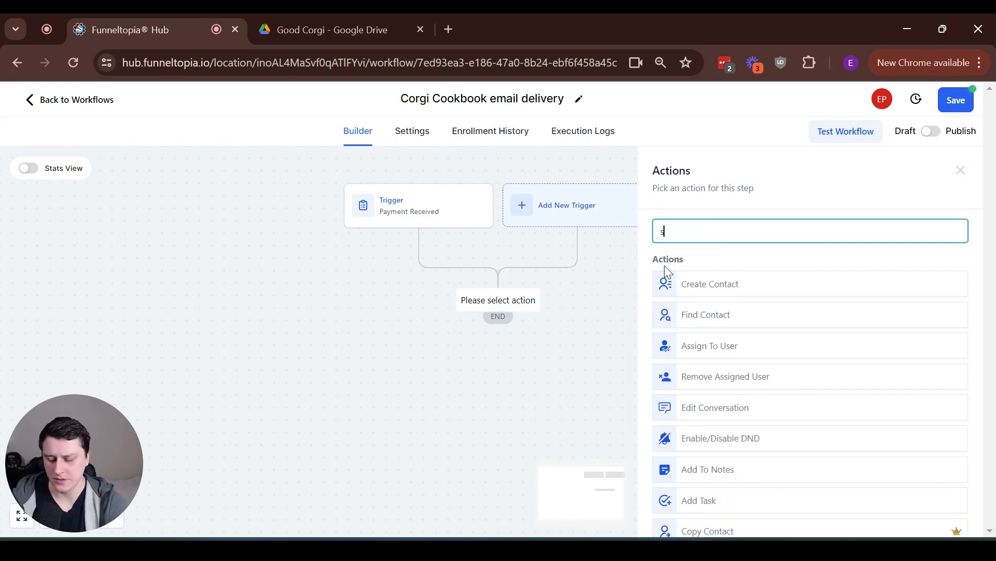
text(end)
key(BackSpace)
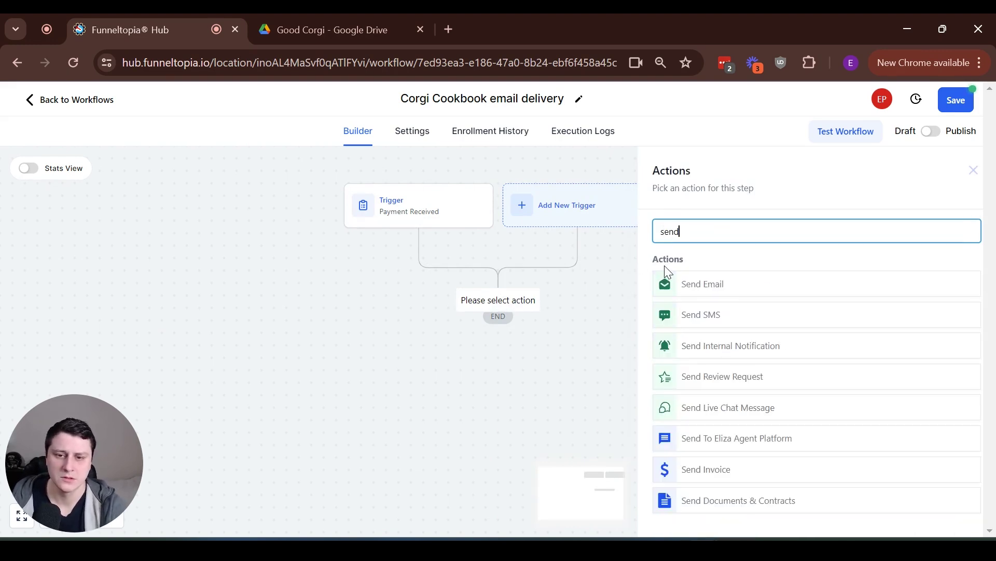
click(718, 285)
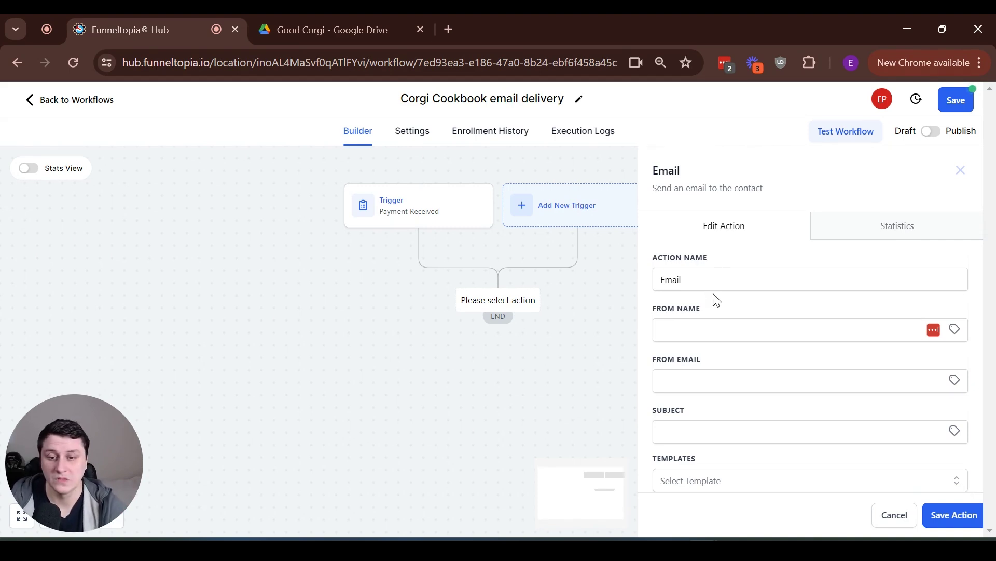
Fill in the sender name and sender email from the suggested values
click(711, 326)
text(Edgars)
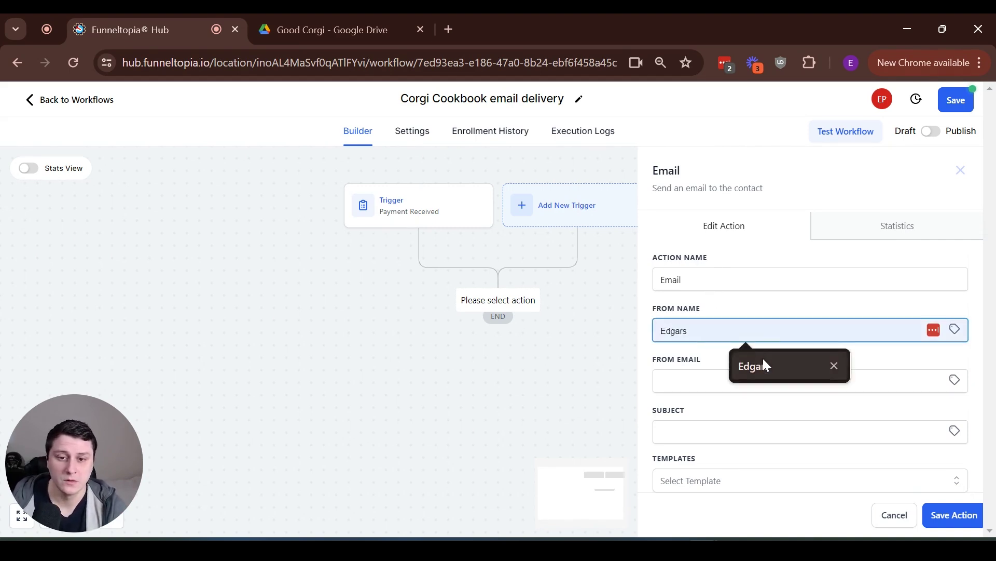
click(763, 359)
click(725, 383)
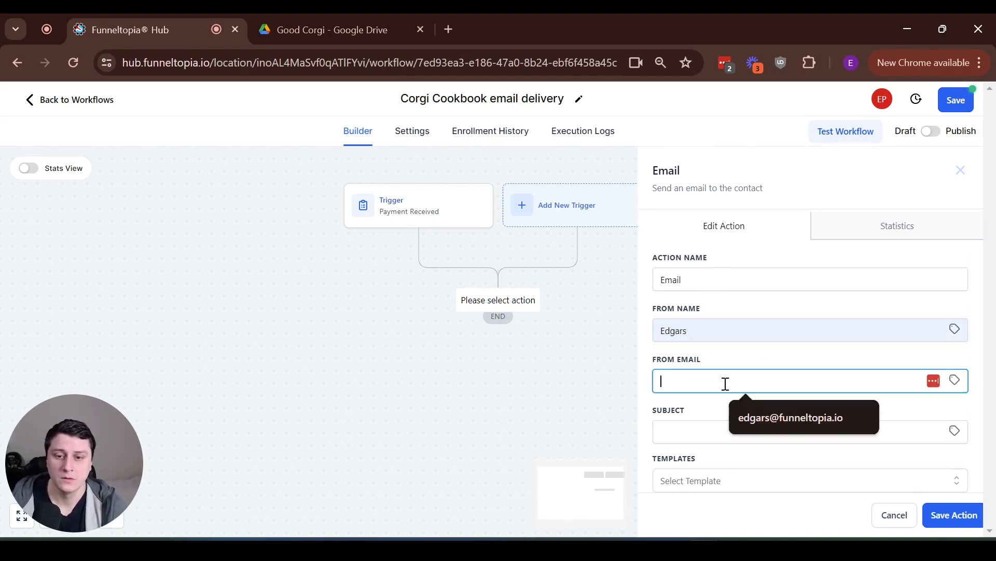
click(804, 410)
Set the subject to 'Here's your Corgi Cookbook!' and paste the thank-you message body
scroll(727, 376, down, 2)
click(683, 353)
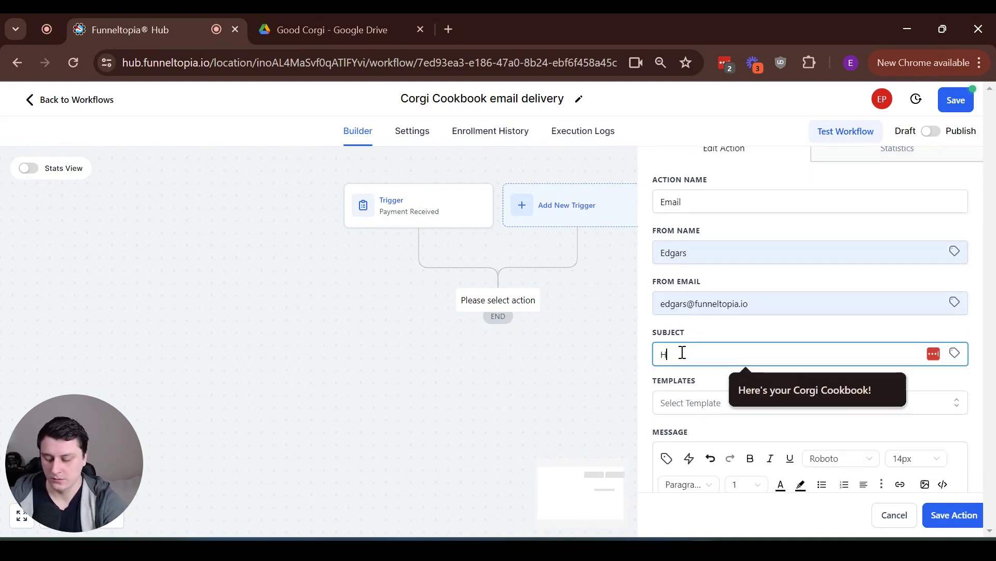
text(ere)
click(830, 387)
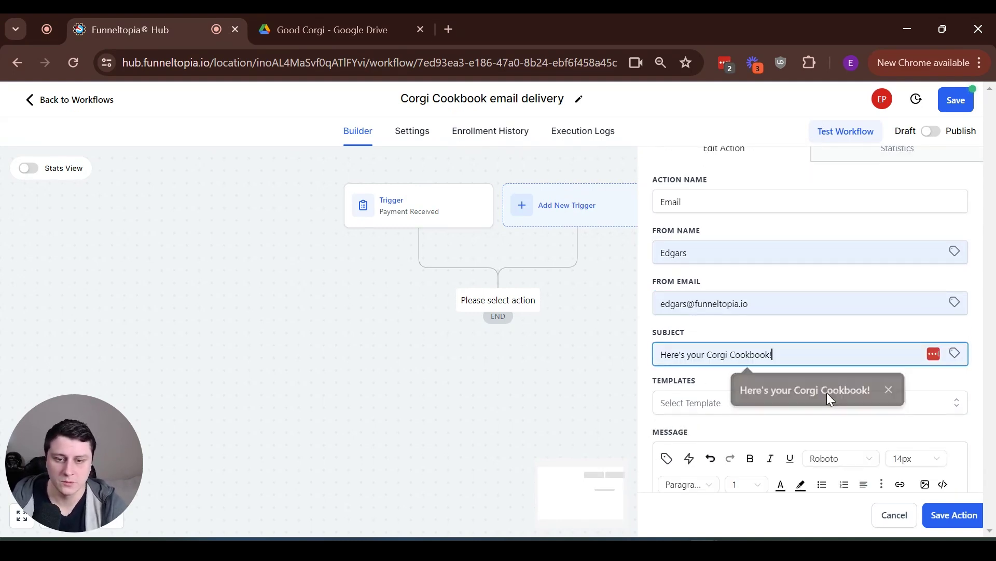
scroll(819, 403, down, 2)
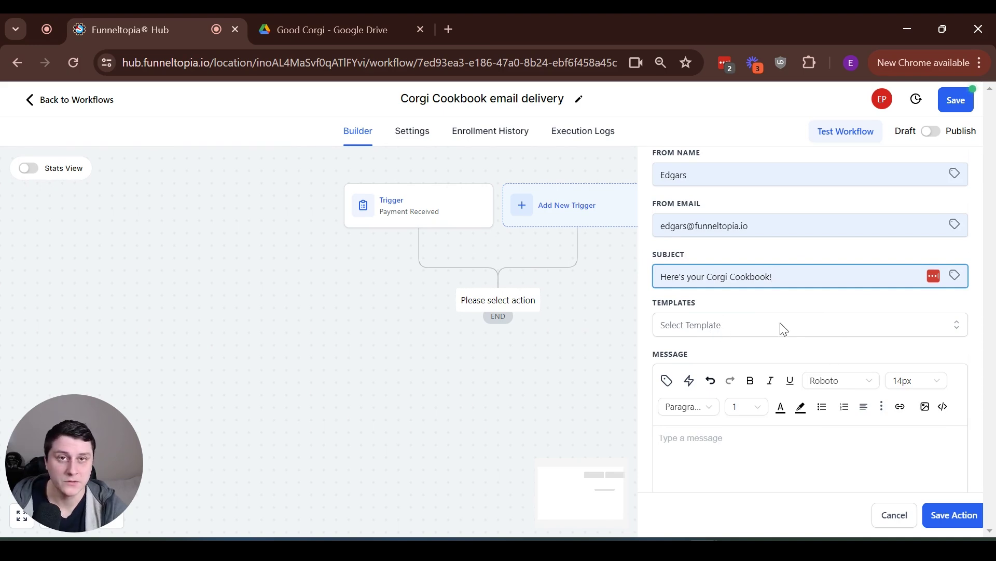
scroll(784, 329, down, 3)
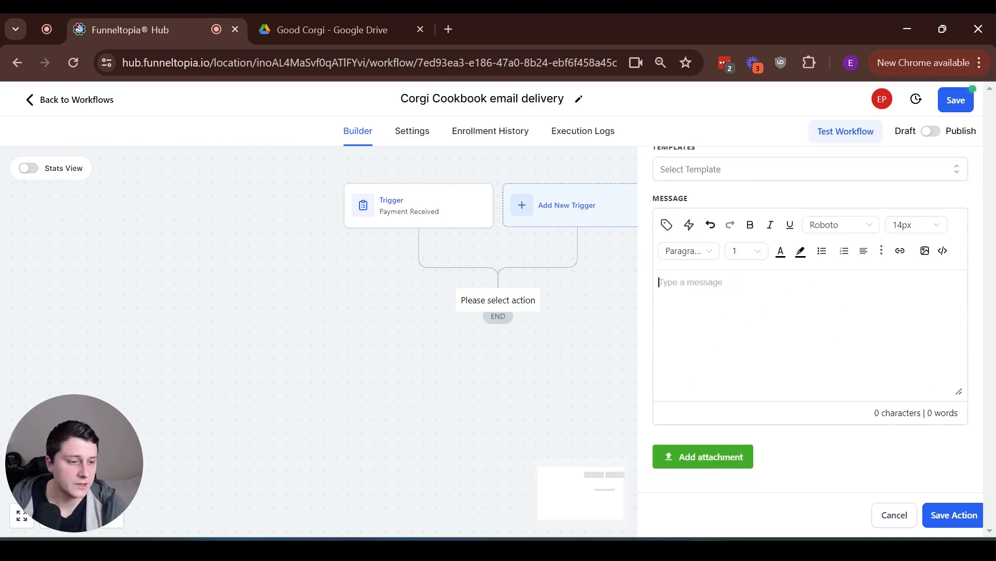
text(Hey {{contact.first_name}},  Thank you so much for purchasing the Corgi Cookbook!  Please click on the link below to get instant access to it!  Download the Corgi Cookbook here.  Enjoy!)
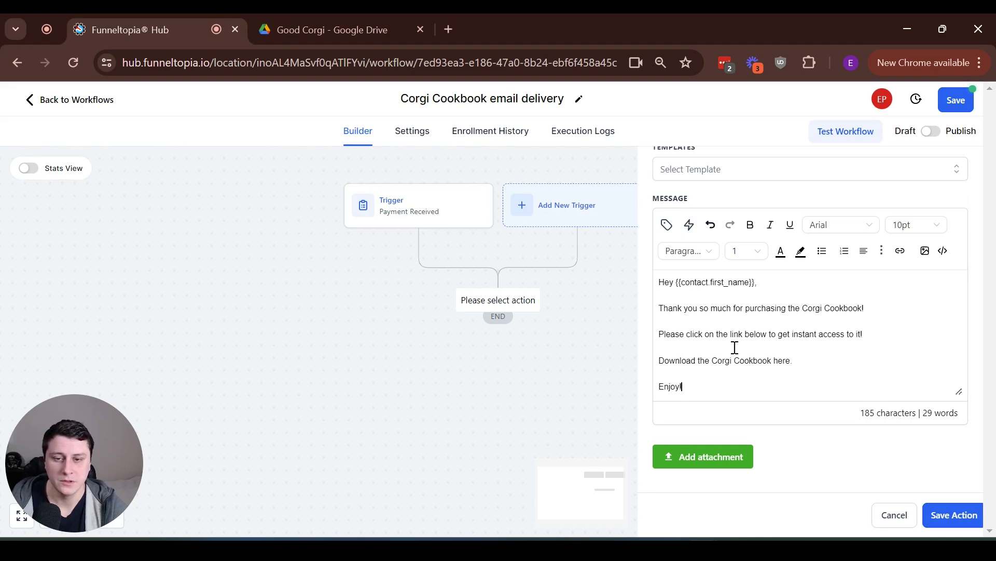
drag(678, 282, 756, 284)
click(839, 307)
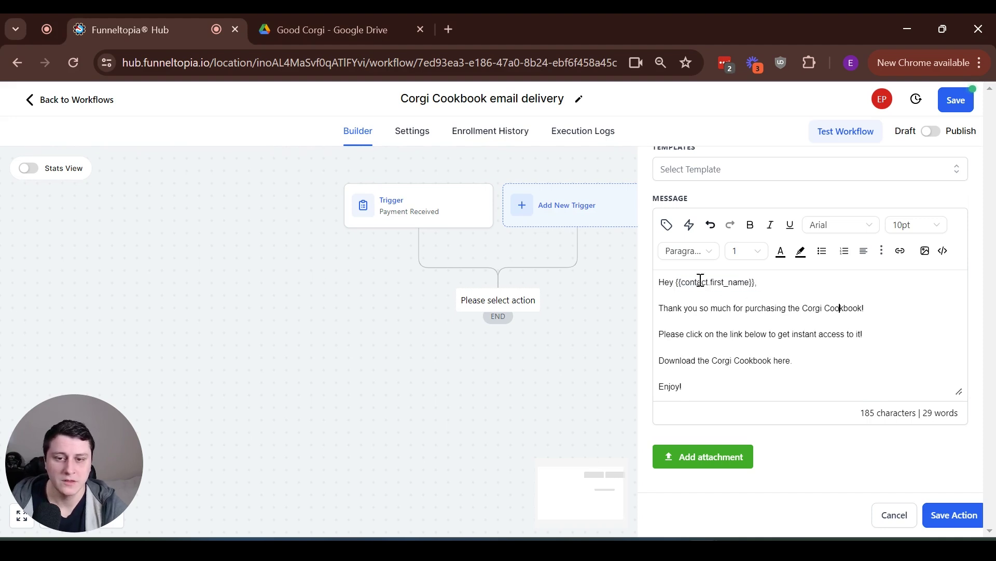
drag(677, 282, 754, 287)
click(772, 296)
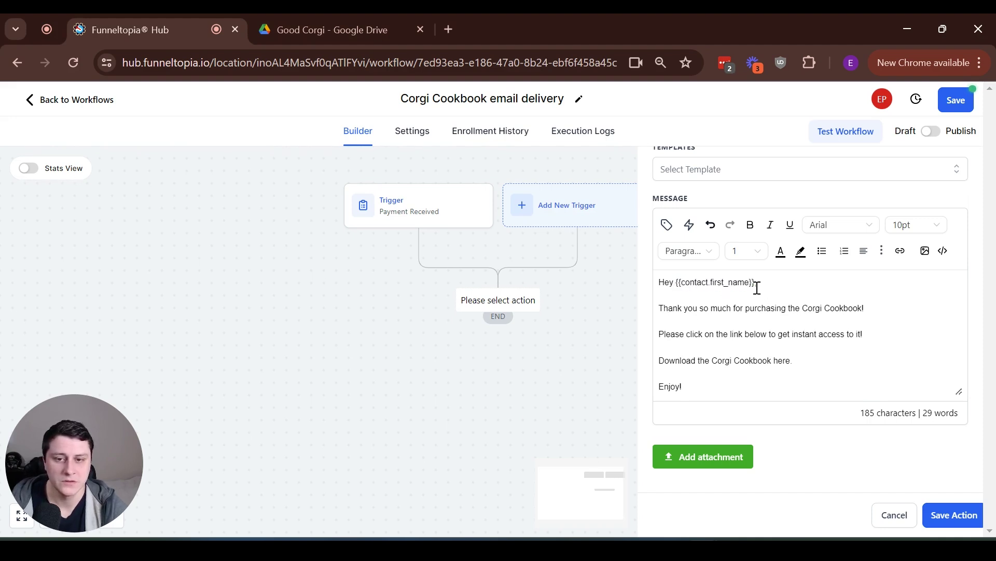
click(666, 225)
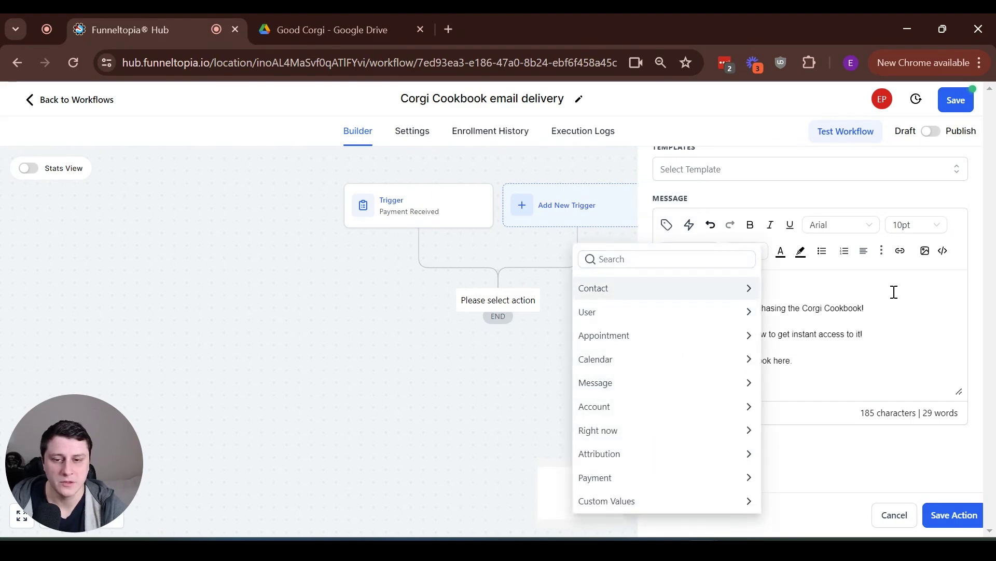
click(797, 294)
drag(765, 285, 675, 280)
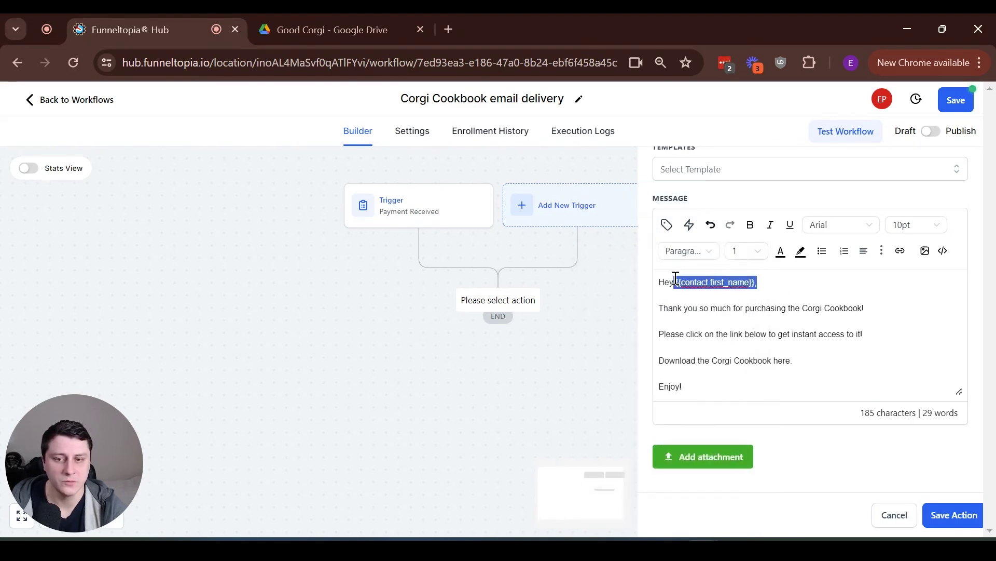
click(835, 319)
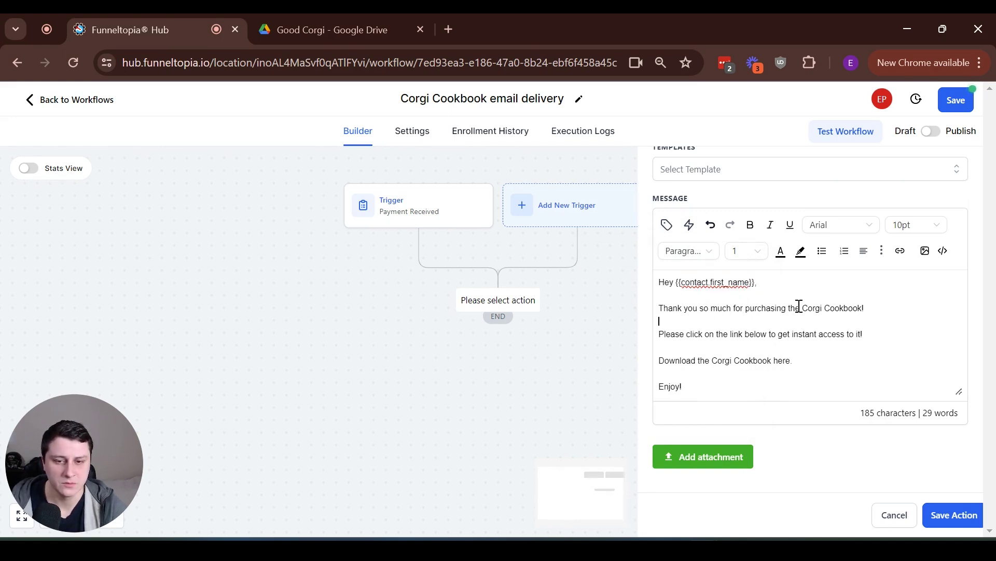
drag(789, 309, 865, 306)
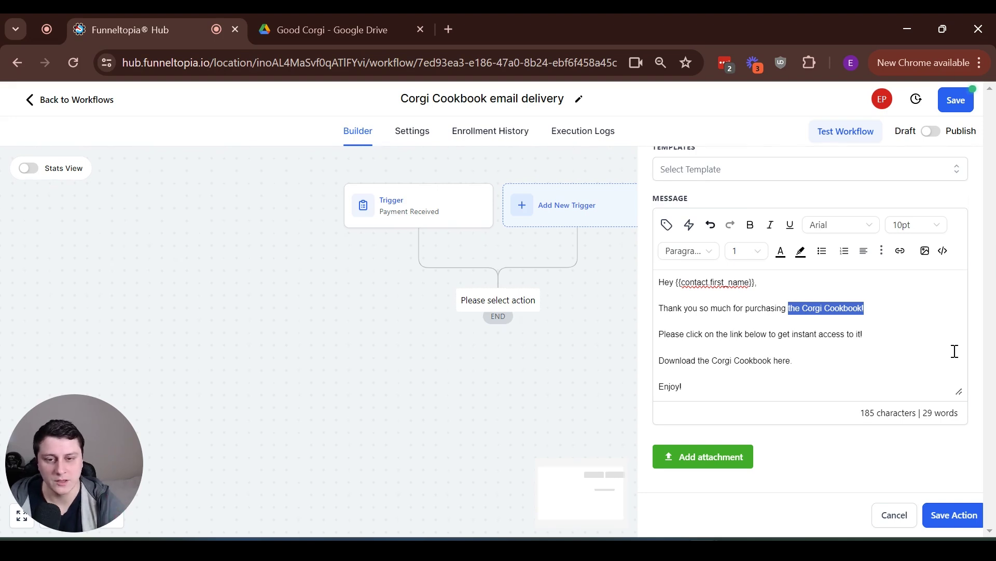
click(903, 351)
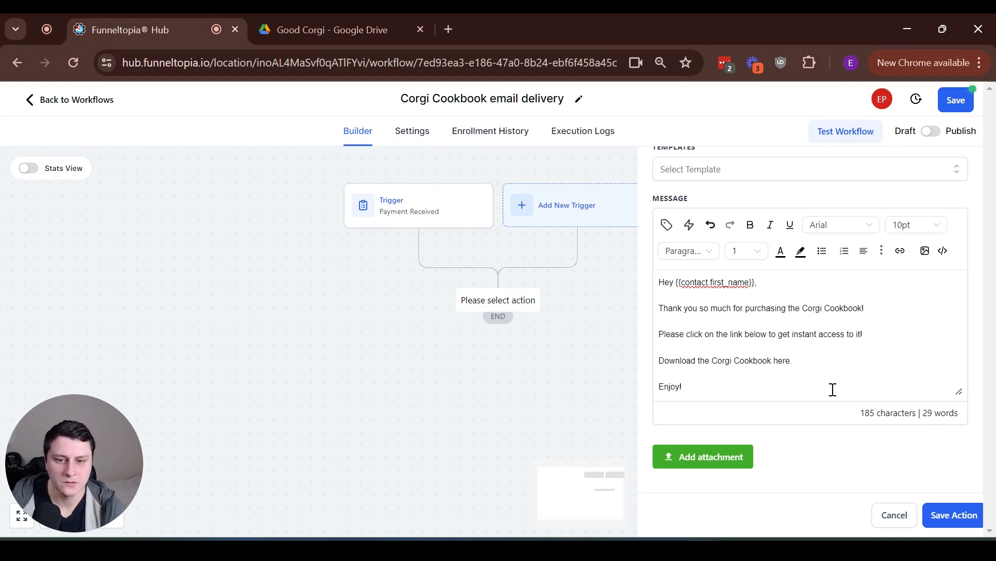
drag(811, 365, 655, 364)
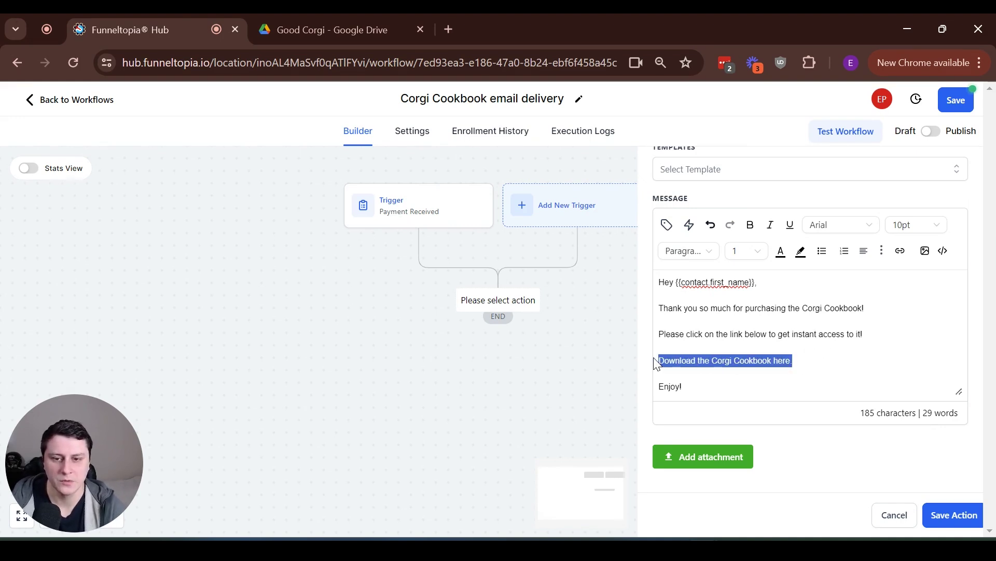
Copy an anyone-with-the-link share link for Corgi book.pdf in Google Drive
click(313, 20)
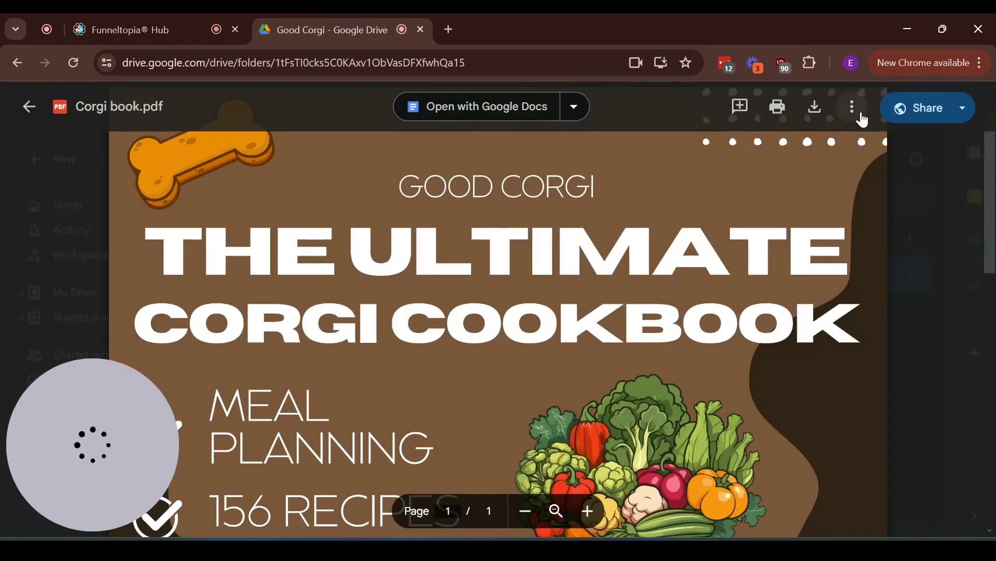
click(930, 110)
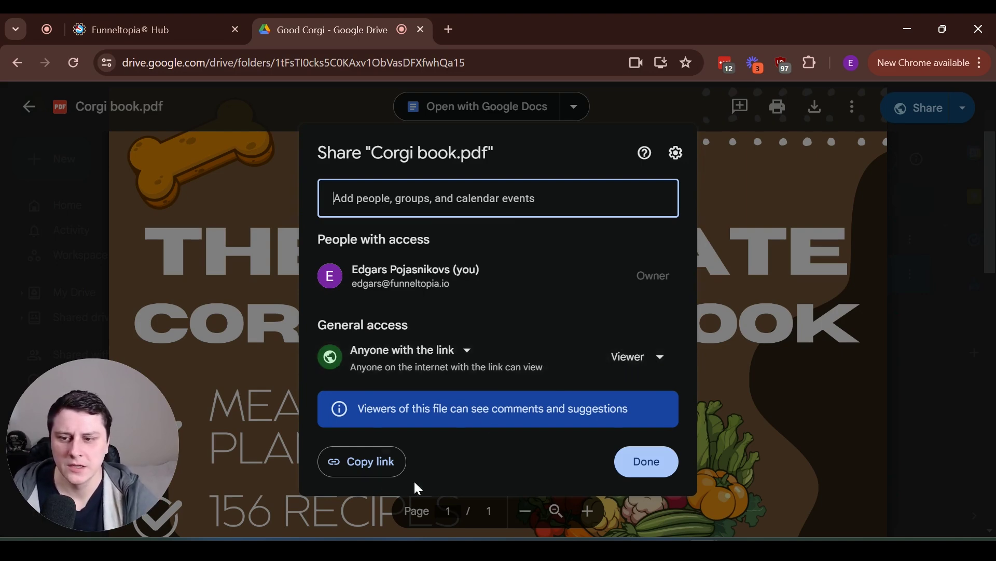
click(459, 353)
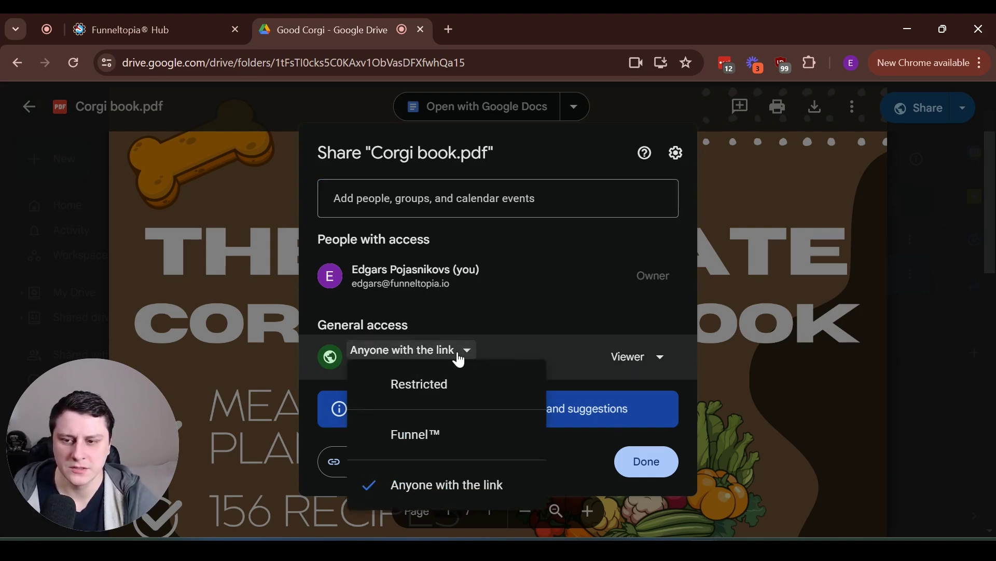
click(449, 483)
click(388, 462)
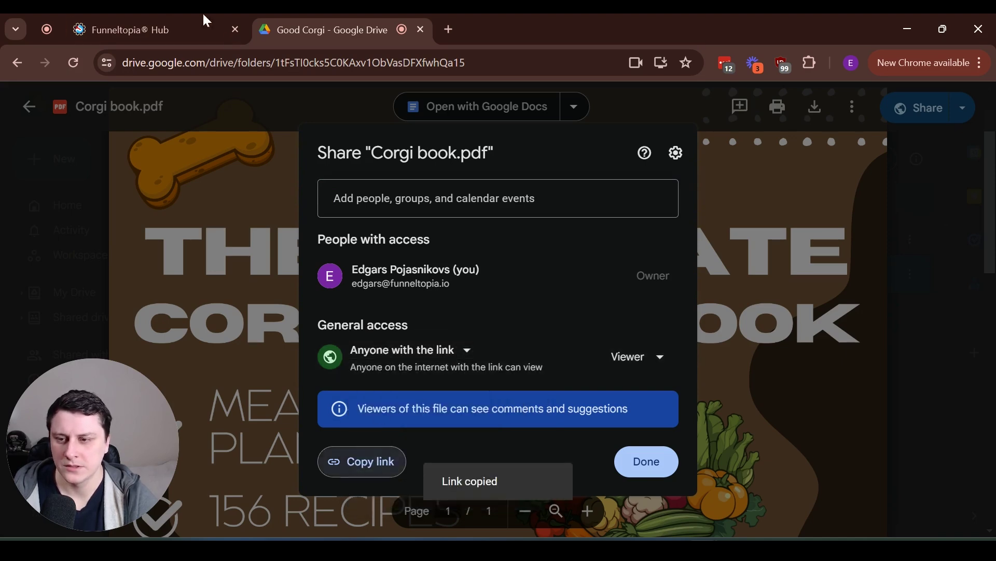
Back in the Funneltopia email, select the 'Download the Corgi Cookbook here' line
click(206, 20)
click(861, 348)
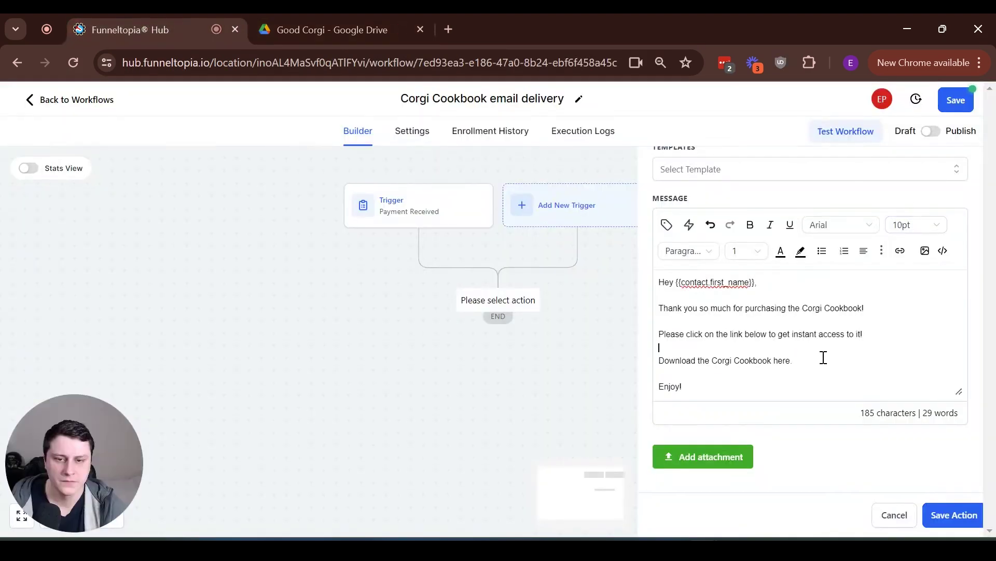
drag(824, 357, 657, 363)
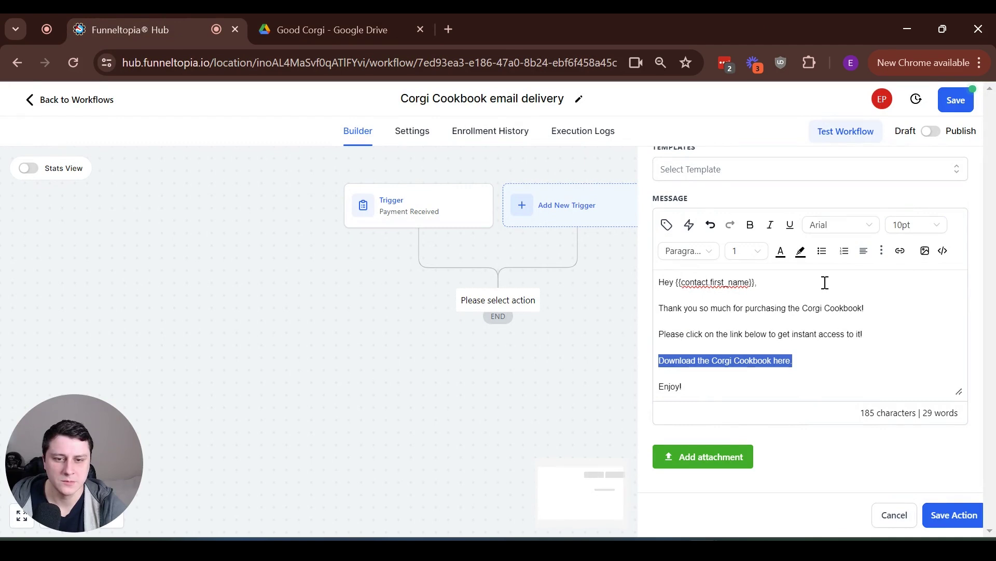
Link the download line to the pasted Drive URL, opening in a new window, and save the email step
click(900, 253)
click(420, 256)
key(ctrl+v)
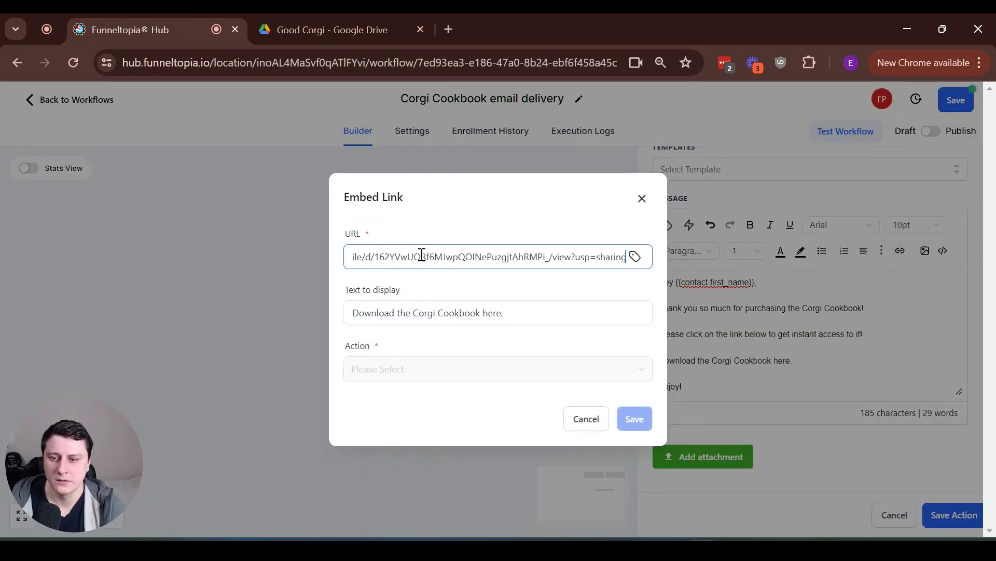
click(395, 369)
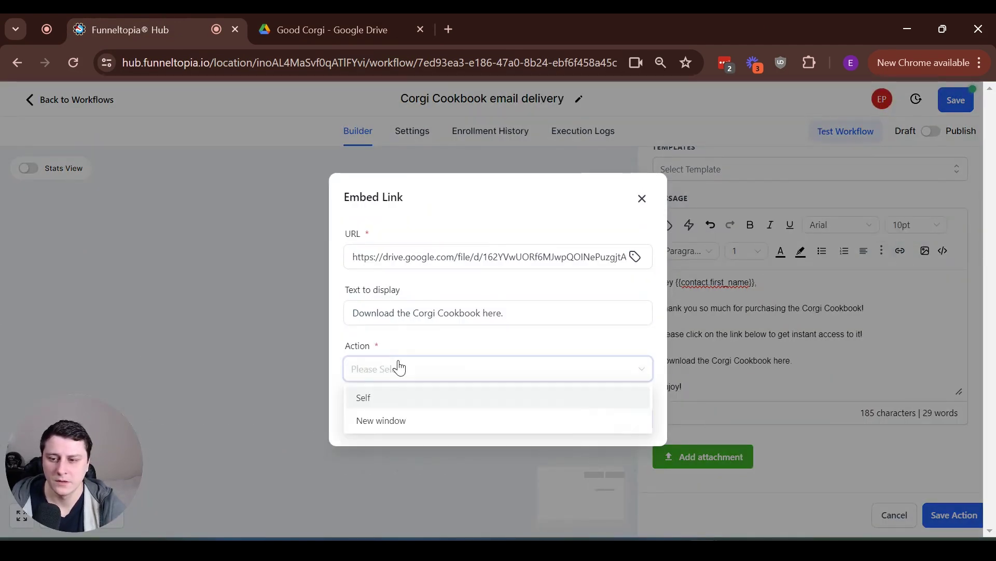
click(400, 421)
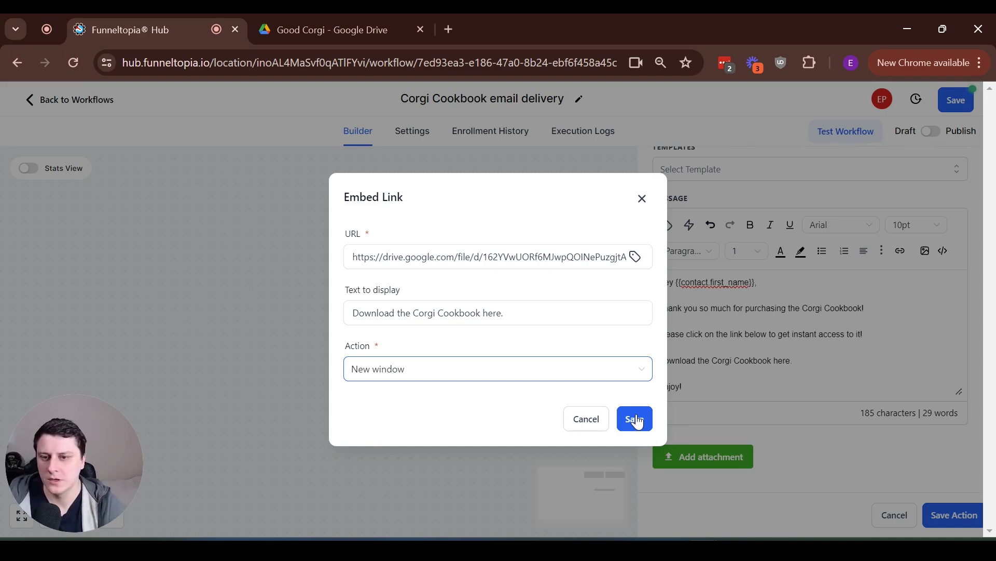
click(635, 418)
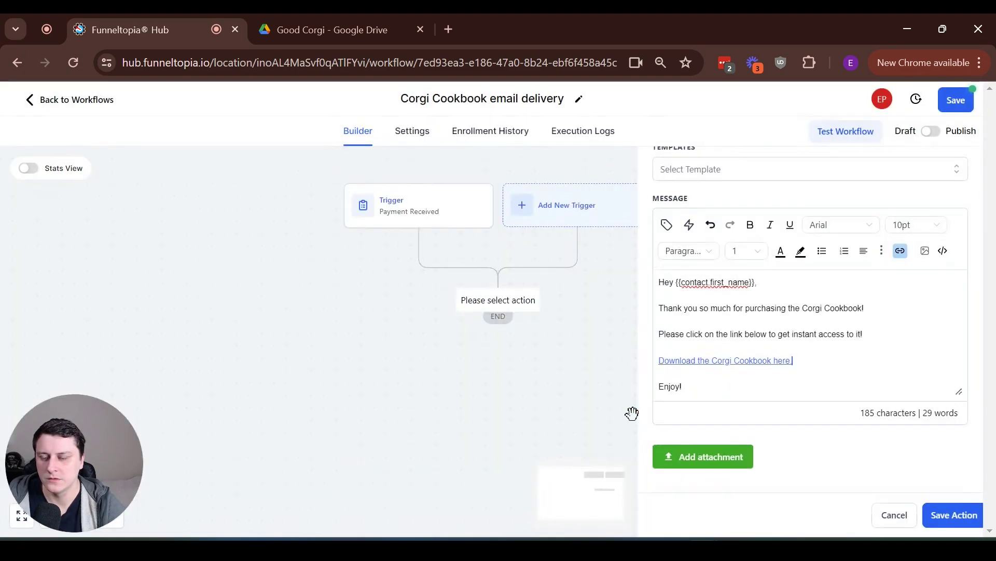
click(941, 515)
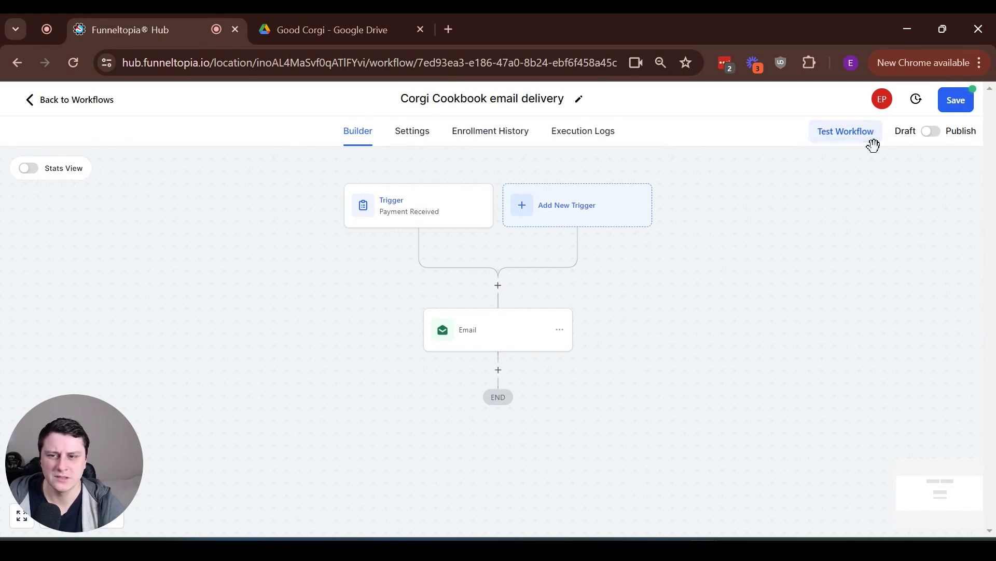
Publish the Corgi Cookbook email delivery workflow and enable Allow re-entry in its settings
click(937, 134)
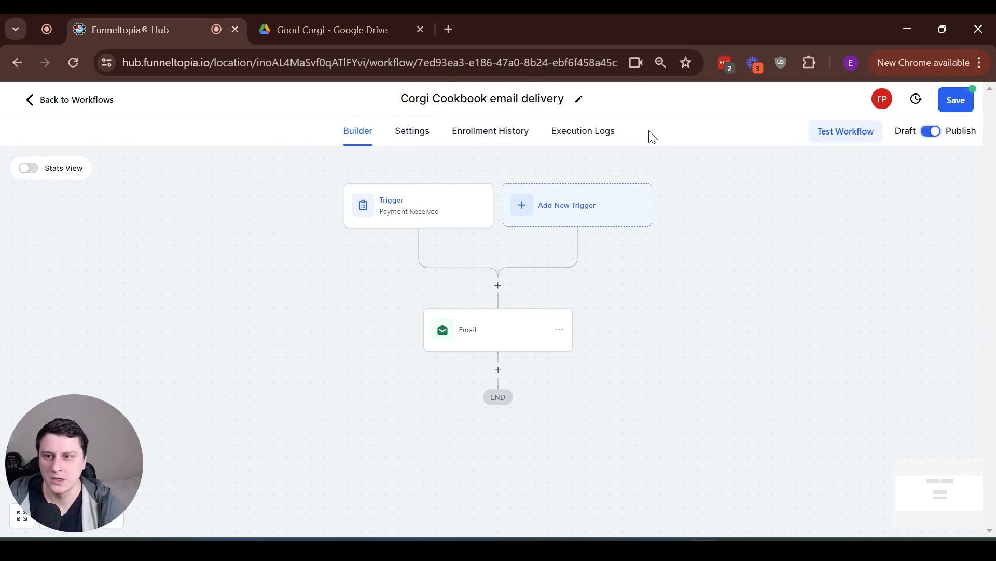
click(415, 133)
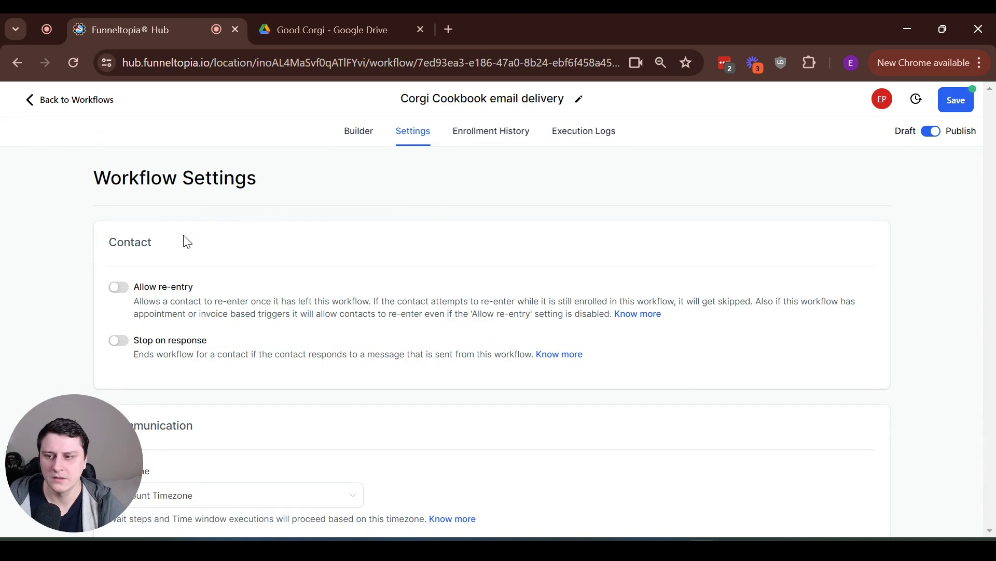
click(119, 287)
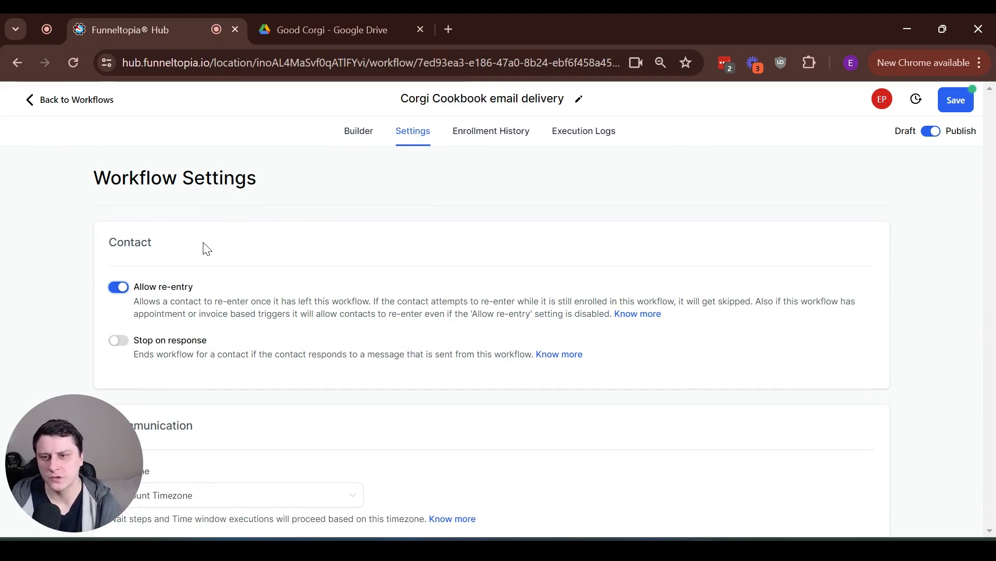
Point out the Allow re-entry setting, then save the workflow
mouse_move(206, 293)
mouse_down()
mouse_move(140, 288)
mouse_move(198, 284)
mouse_up()
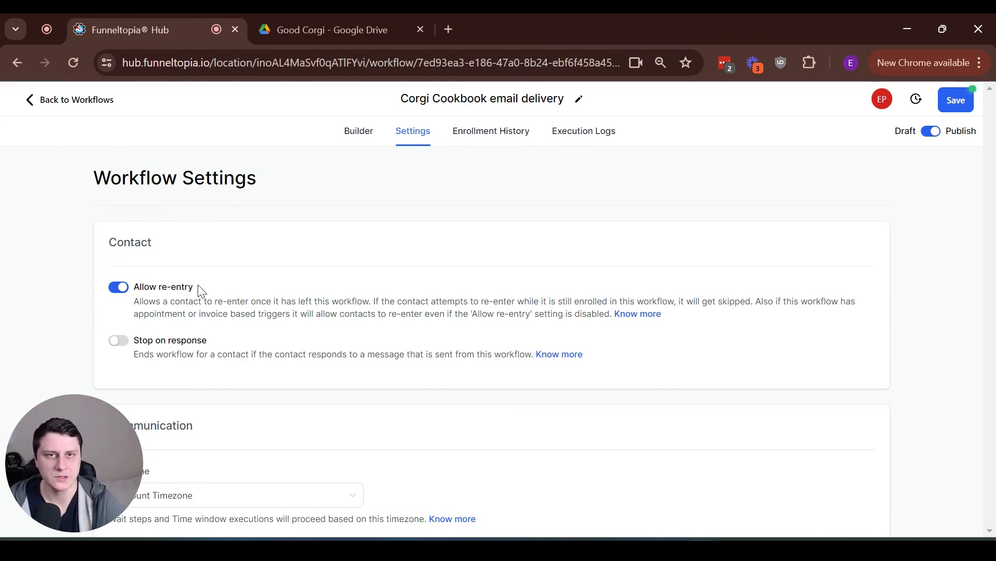
drag(197, 285, 133, 287)
click(187, 286)
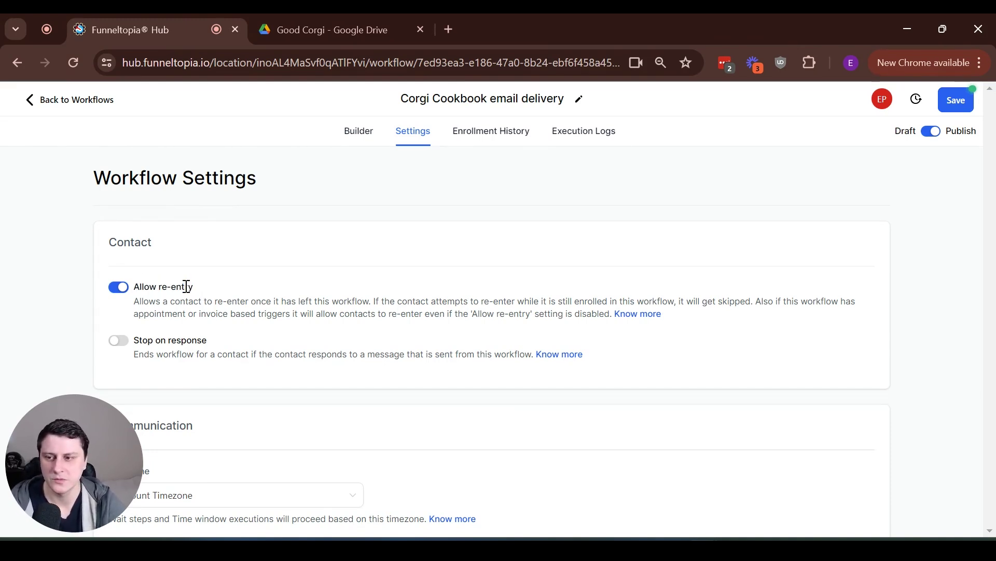
drag(197, 288, 136, 286)
click(169, 285)
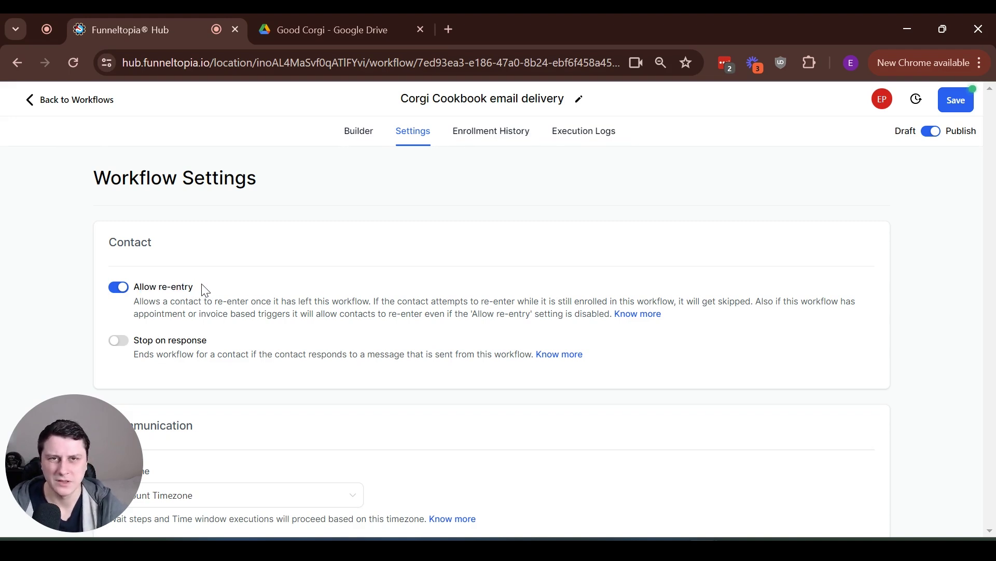
drag(193, 285, 134, 286)
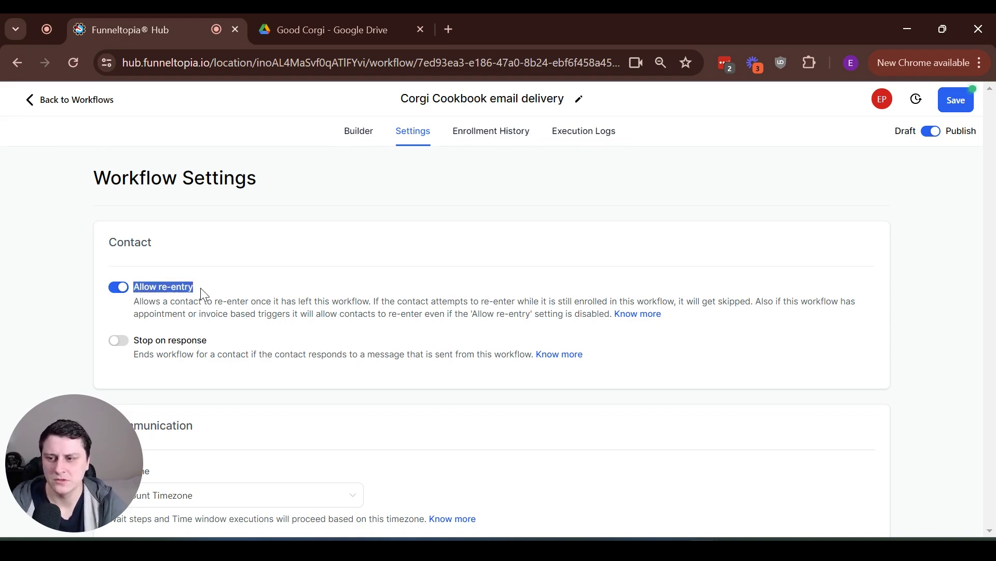
click(203, 289)
click(959, 94)
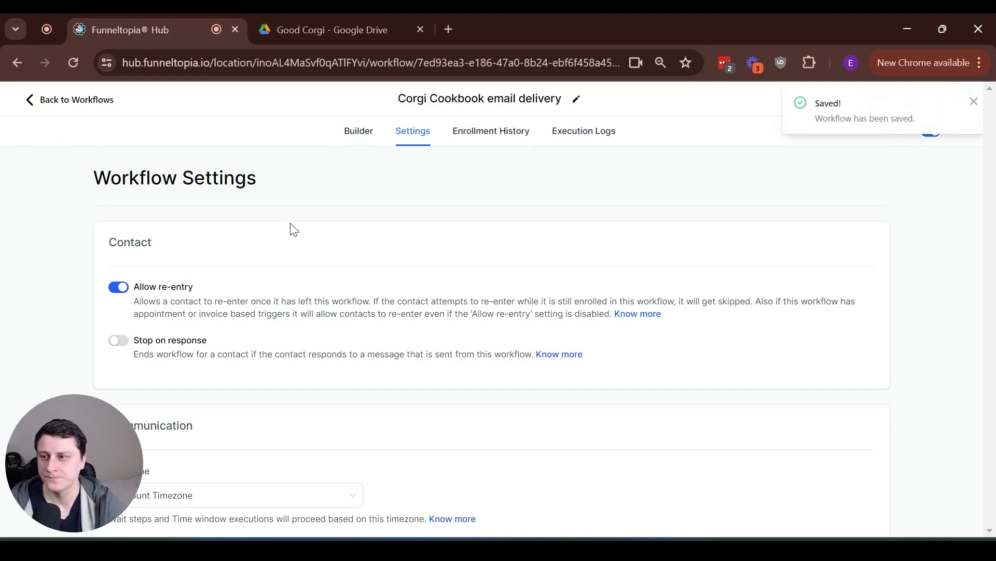
Open the Good corgi sales page funnel from the recently updated funnels list
click(92, 103)
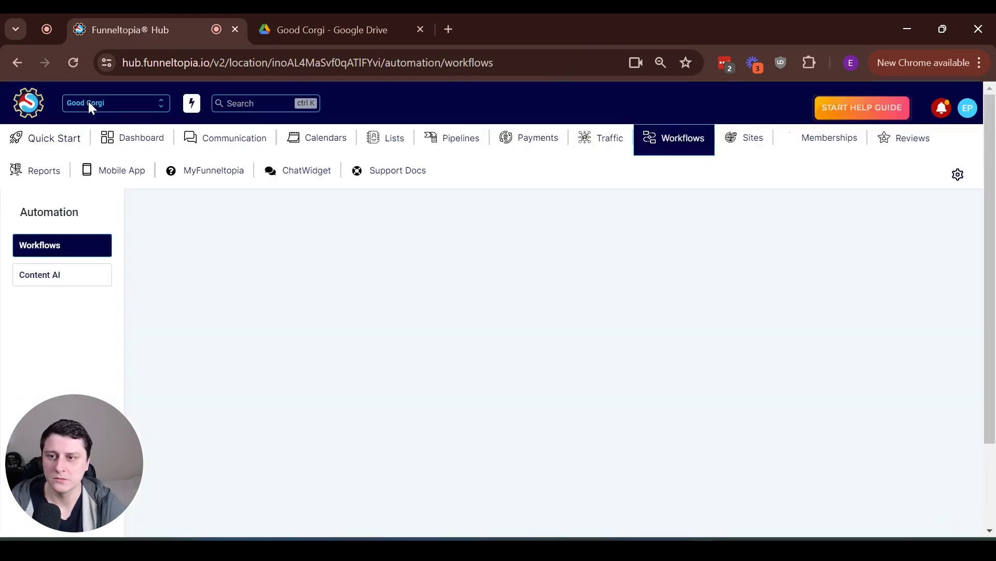
click(745, 151)
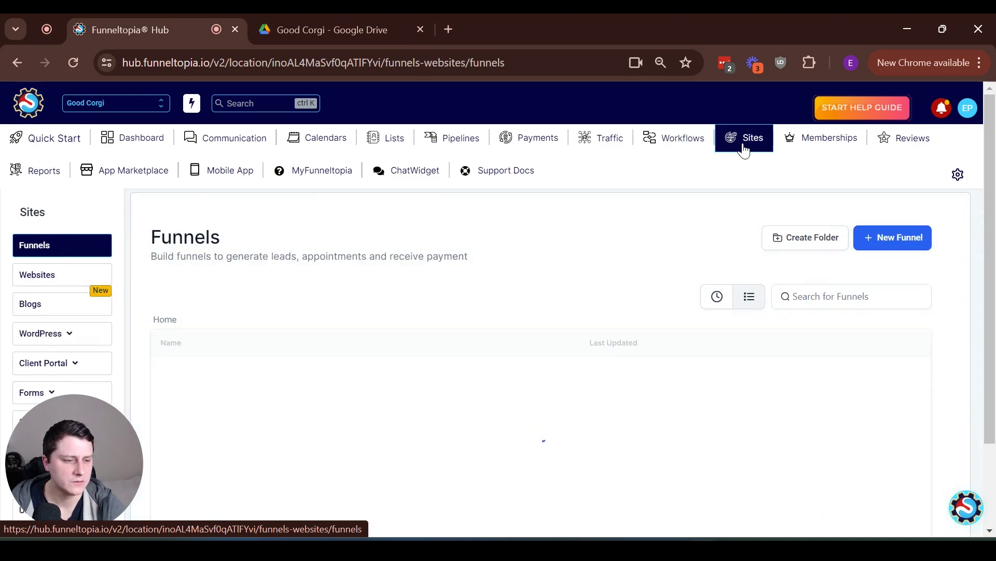
click(726, 294)
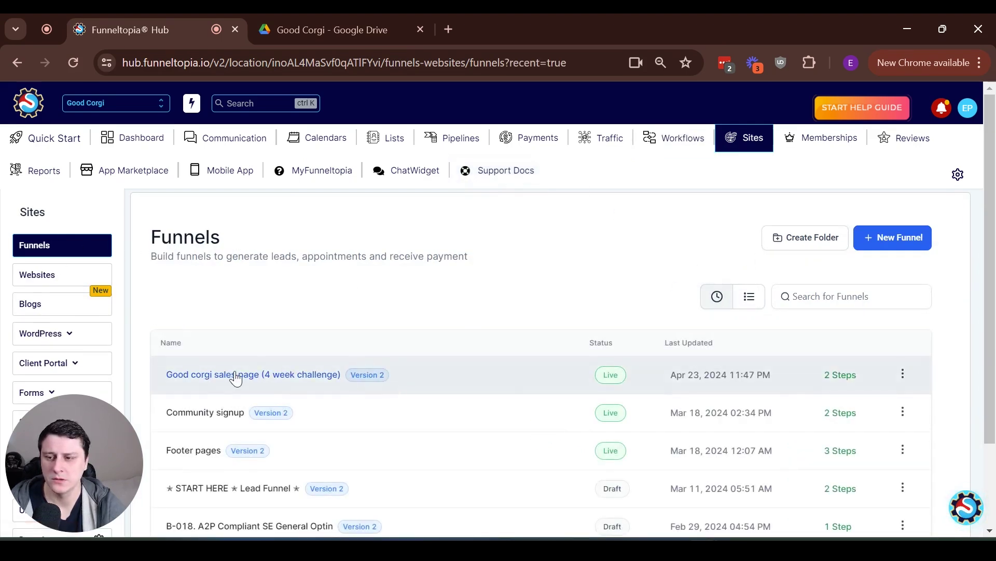
click(236, 377)
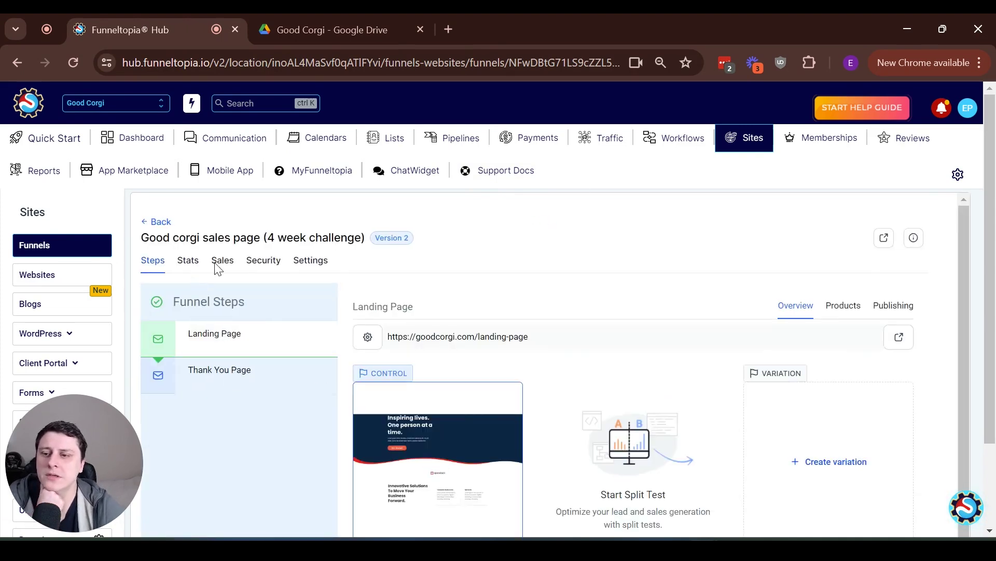
In the funnel settings, leave payment mode on Test and save
click(301, 262)
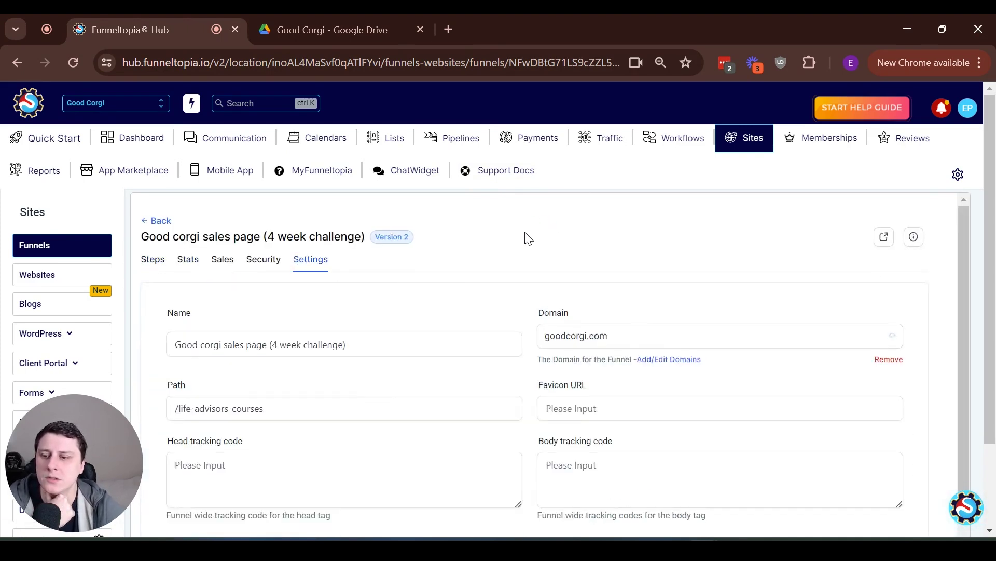
scroll(458, 291, down, 3)
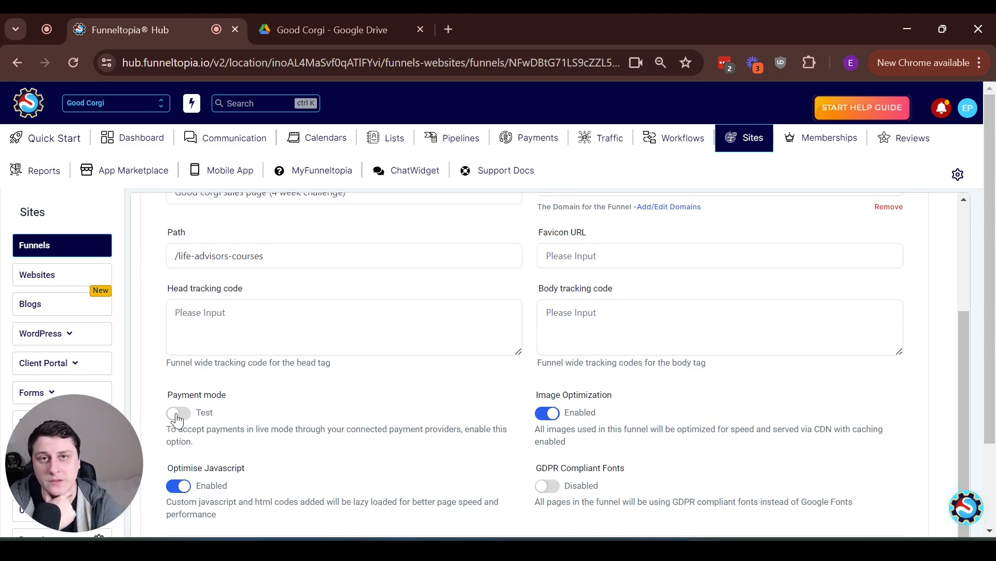
click(178, 413)
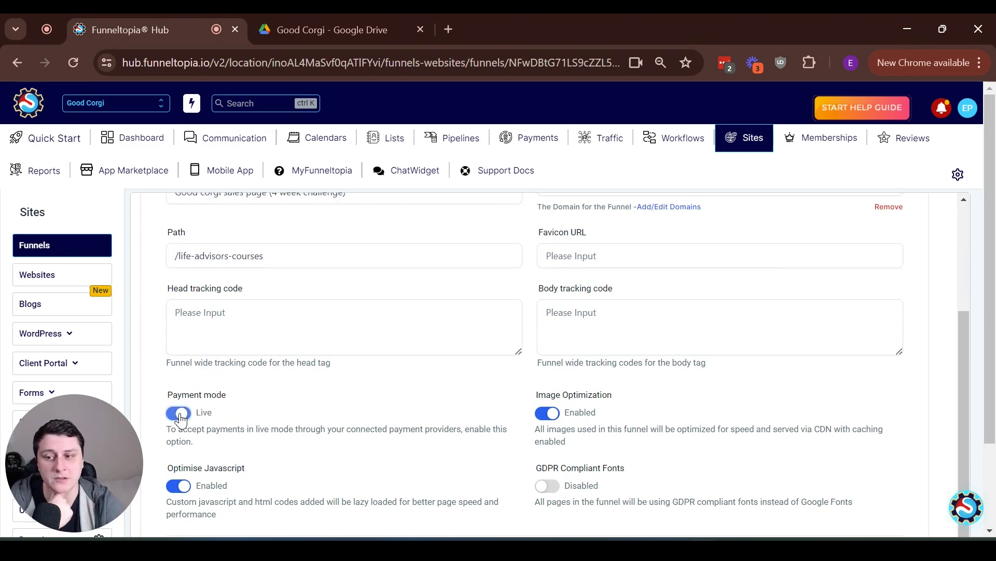
click(178, 413)
scroll(736, 436, down, 2)
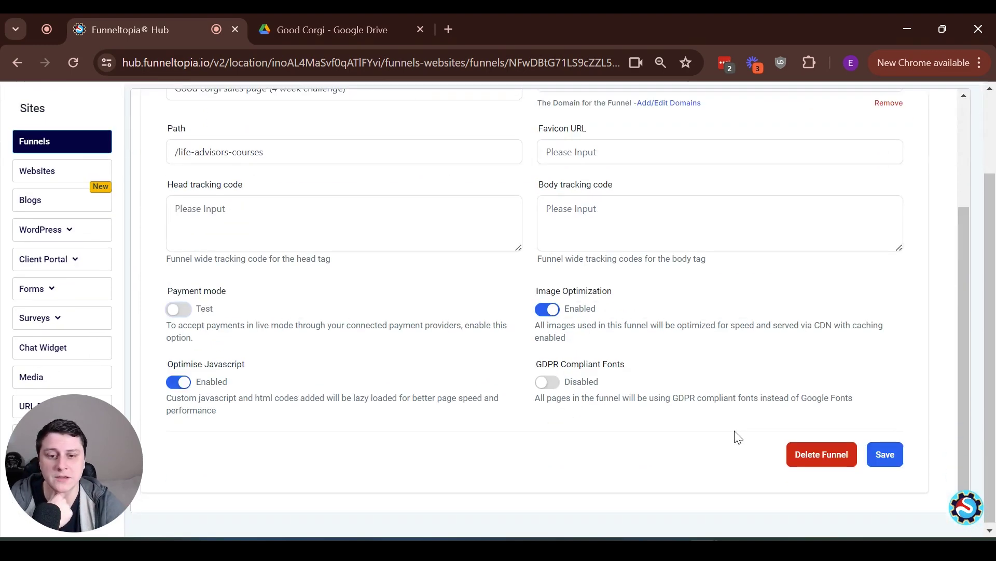
click(878, 451)
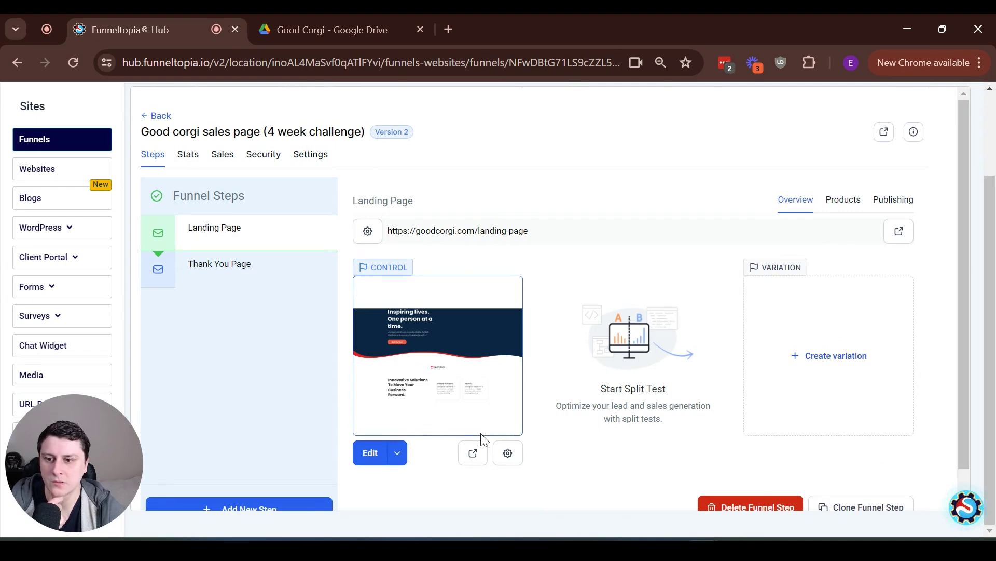
On the landing page order form, autofill the contact details and select the 4 week challenge plus cookbook
click(475, 456)
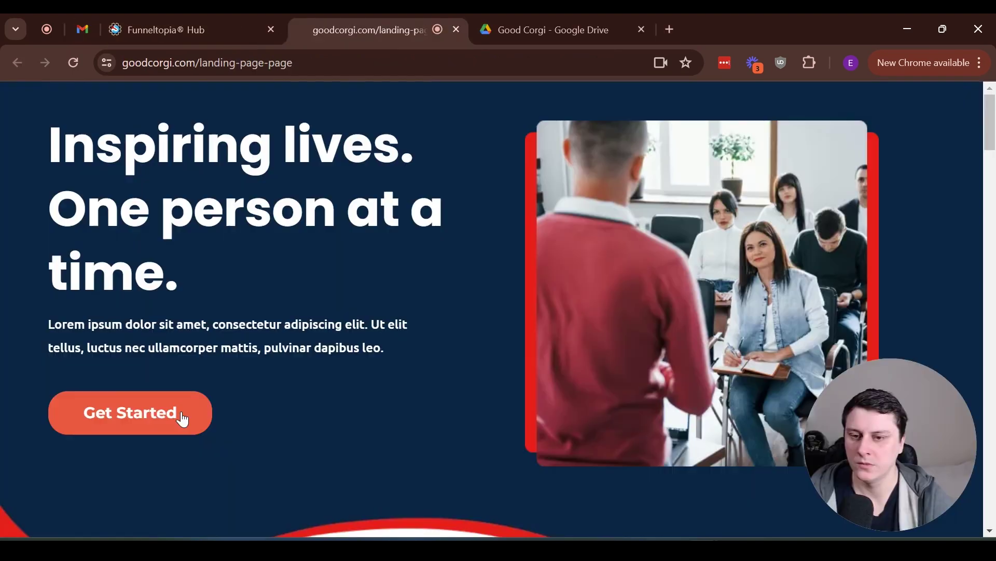
click(183, 418)
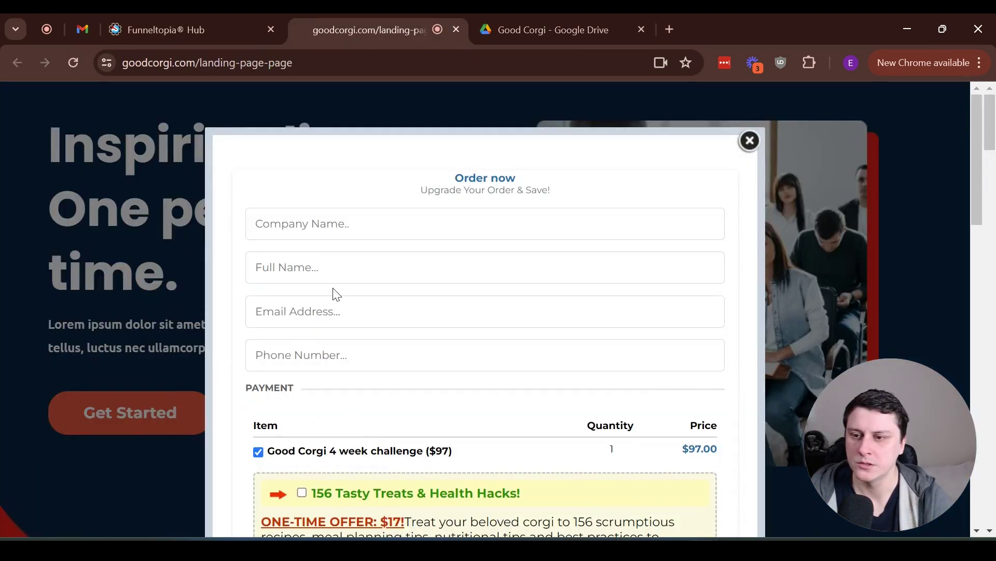
click(300, 228)
click(363, 264)
scroll(382, 254, down, 5)
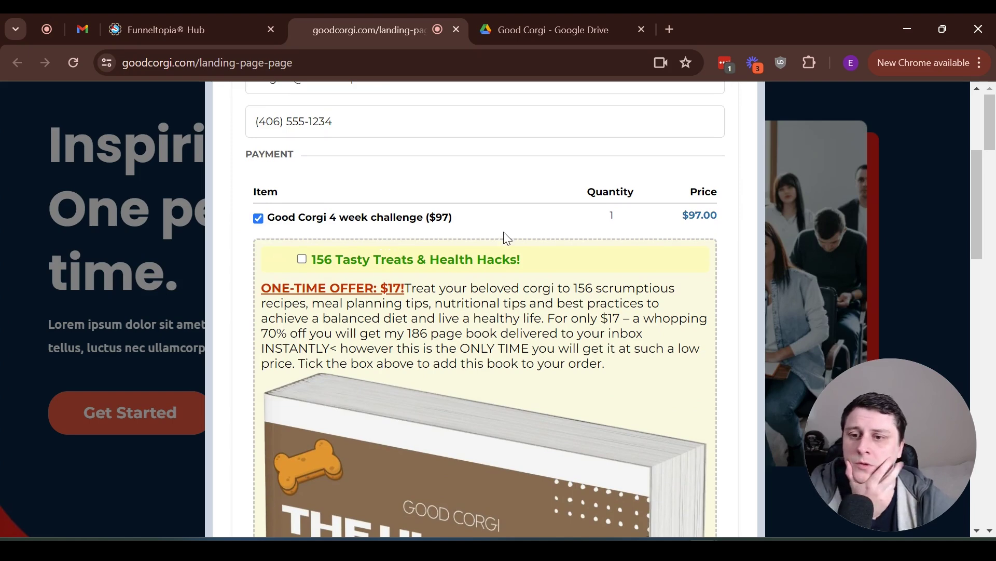
click(259, 219)
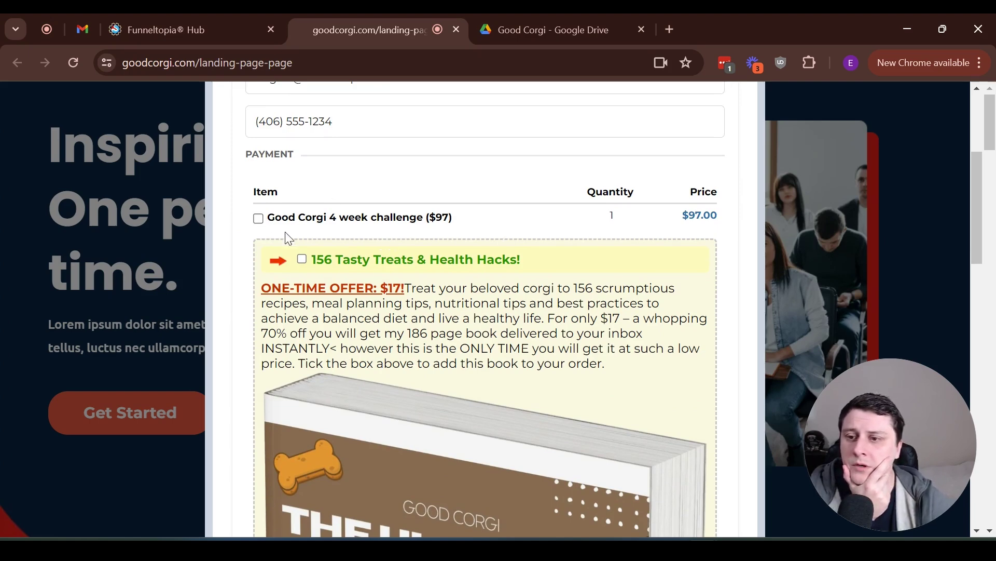
click(302, 258)
click(259, 219)
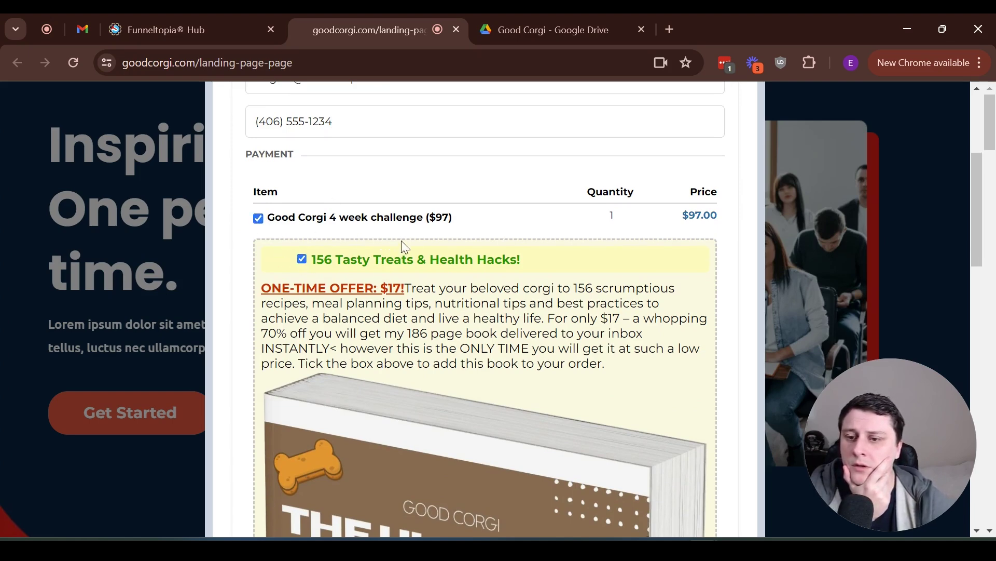
scroll(402, 242, down, 3)
scroll(405, 253, down, 15)
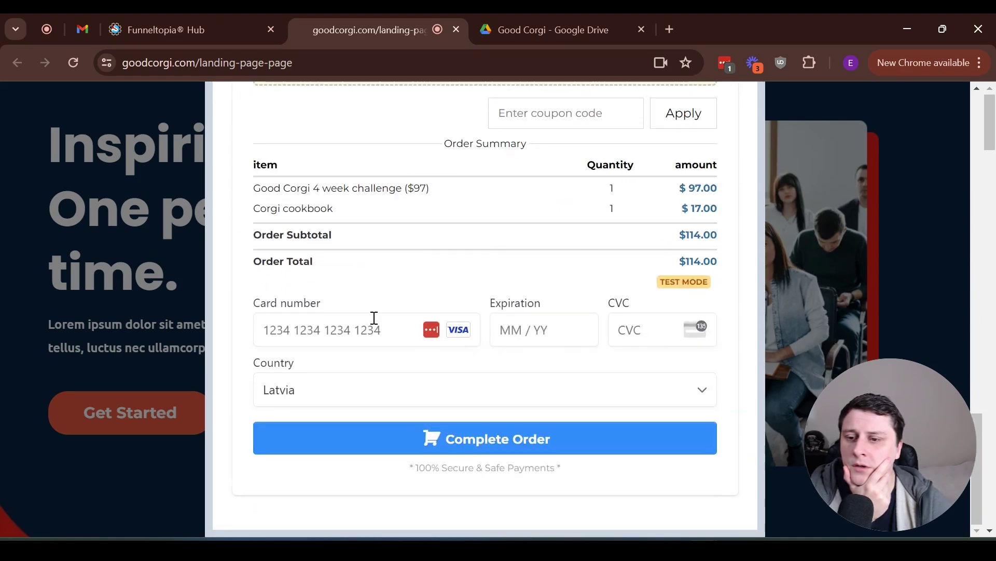
click(377, 319)
text(4)
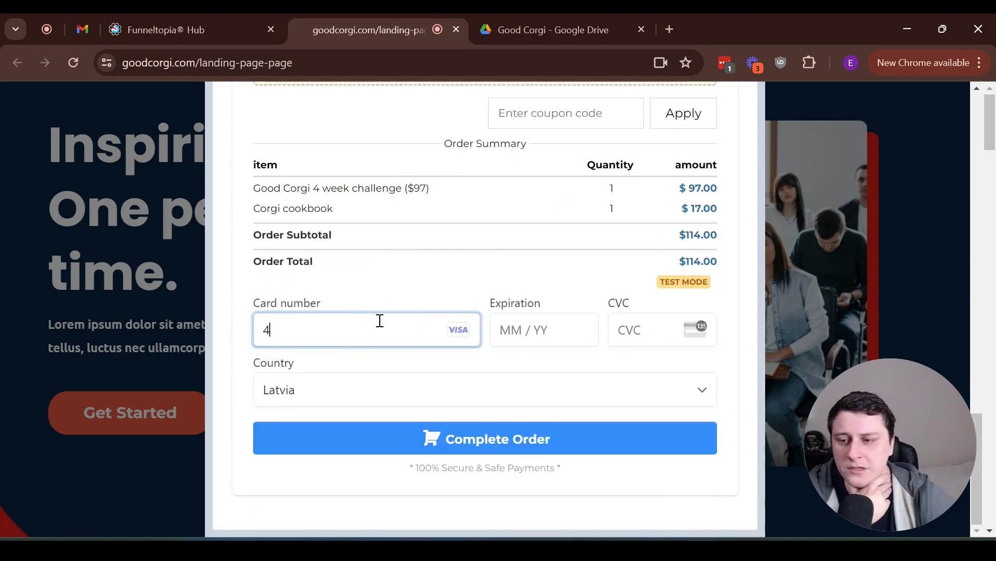
text(242 4242 42424242 4242)
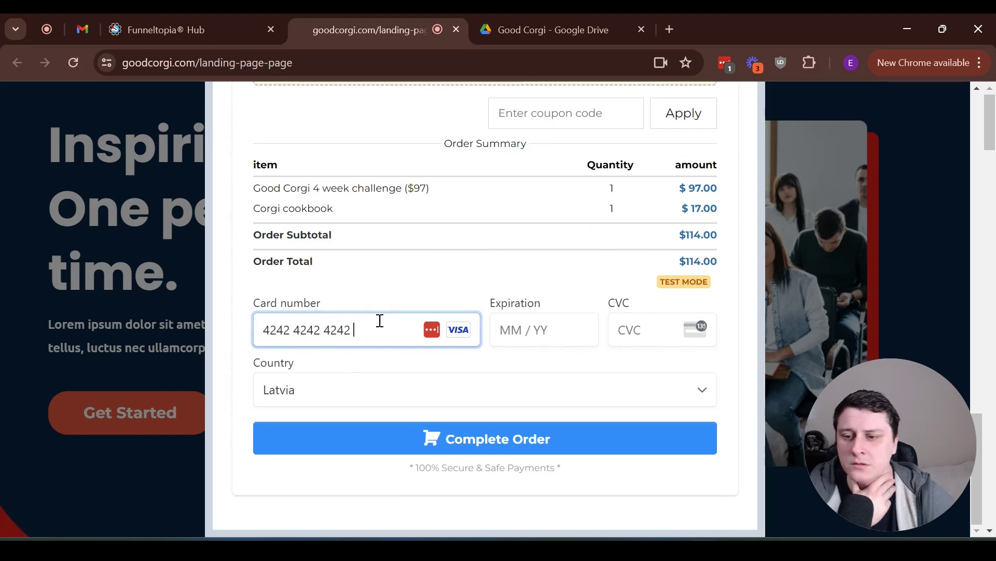
text(042424)
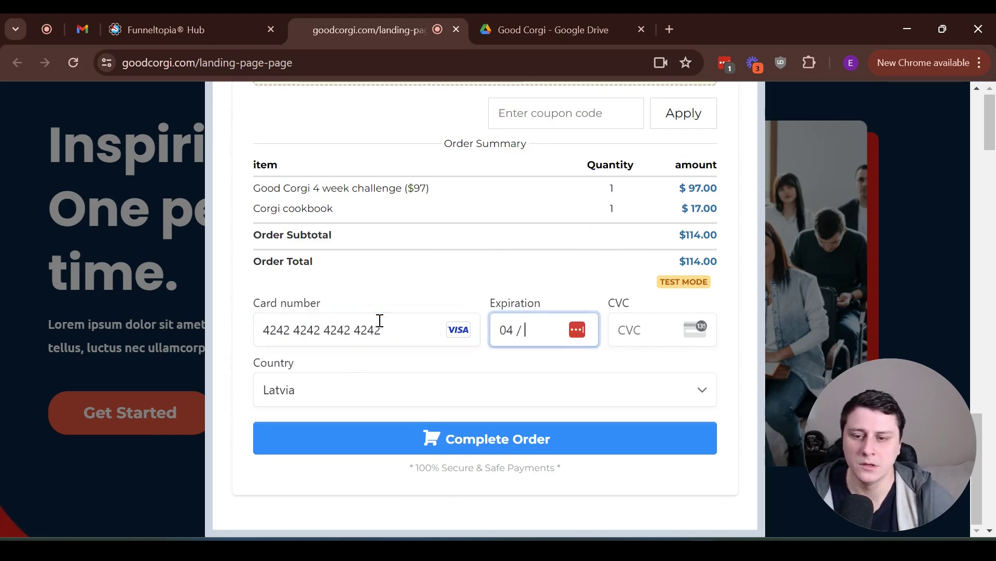
text(2)
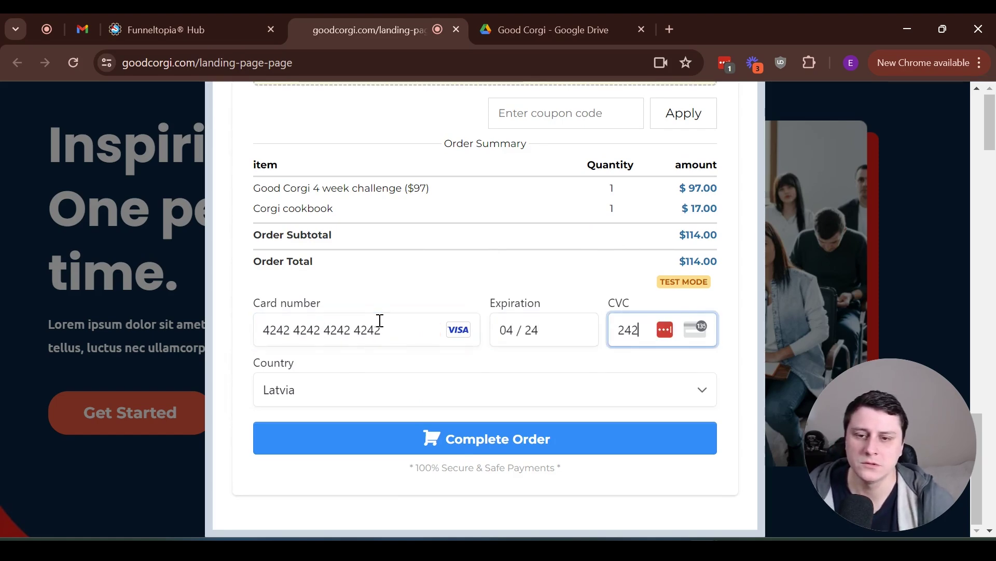
scroll(372, 289, up, 3)
scroll(372, 289, down, 3)
click(472, 428)
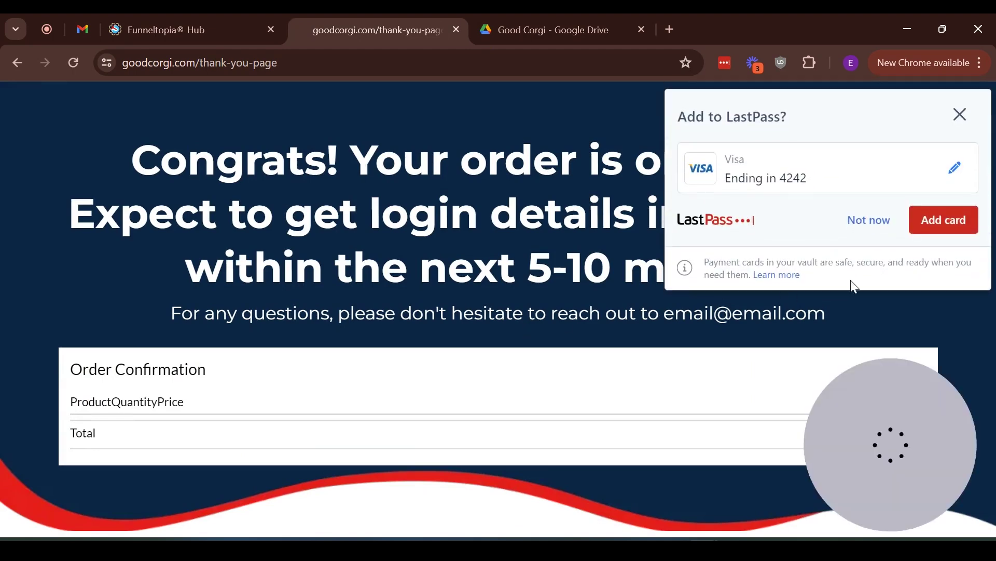
Decline saving the card to the password manager and read the thank-you message
click(869, 228)
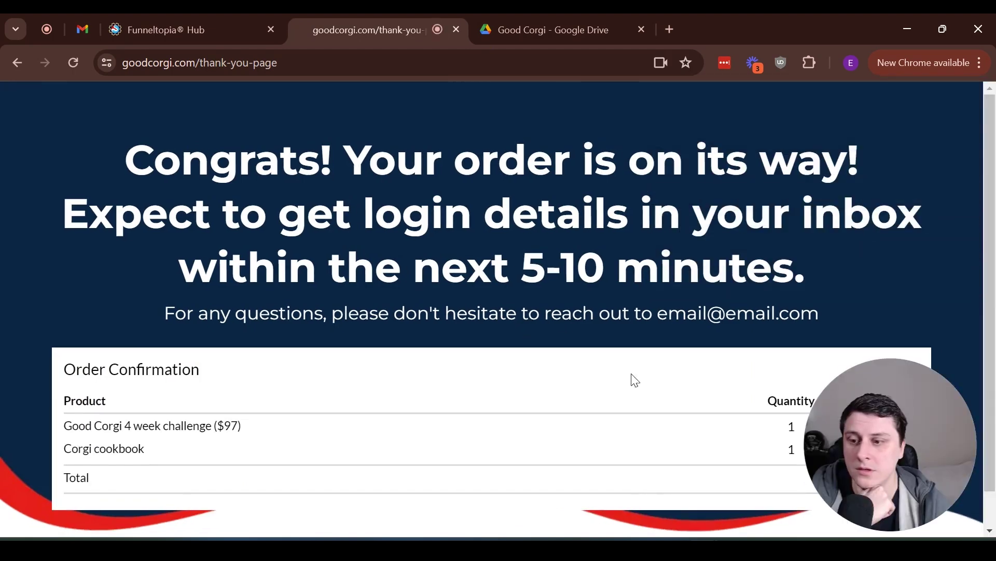
scroll(953, 425, down, 1)
drag(910, 413, 913, 162)
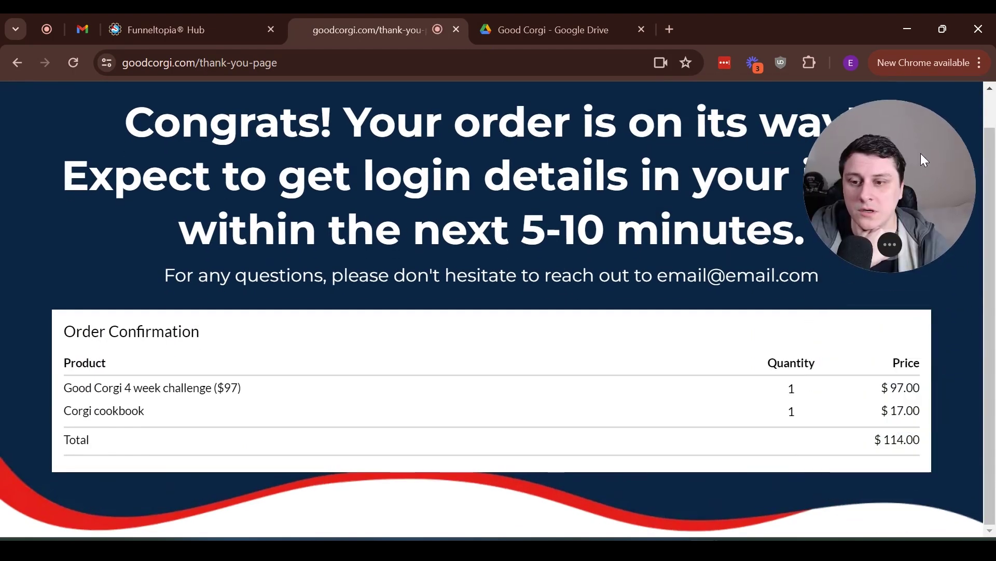
scroll(394, 338, up, 1)
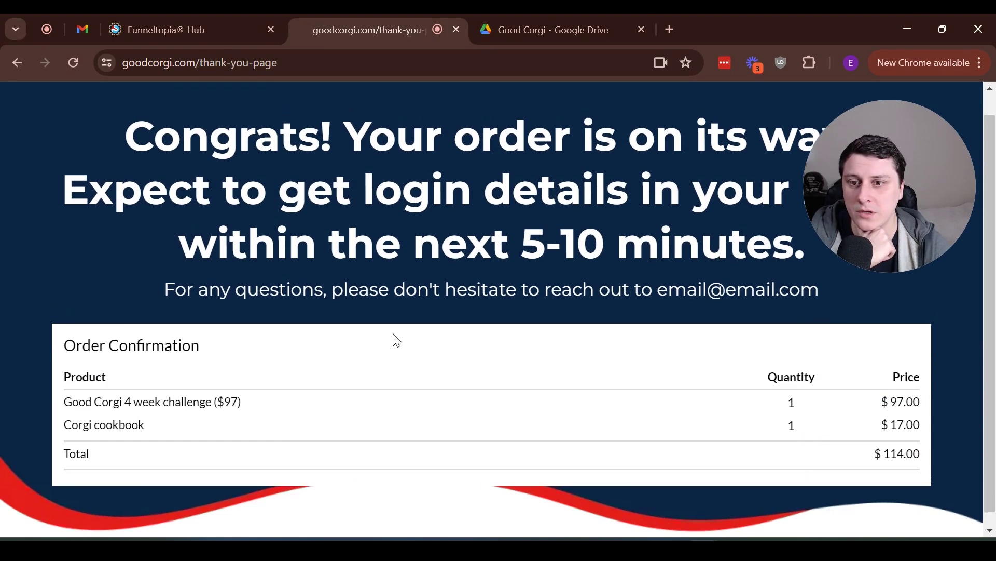
drag(124, 161, 665, 311)
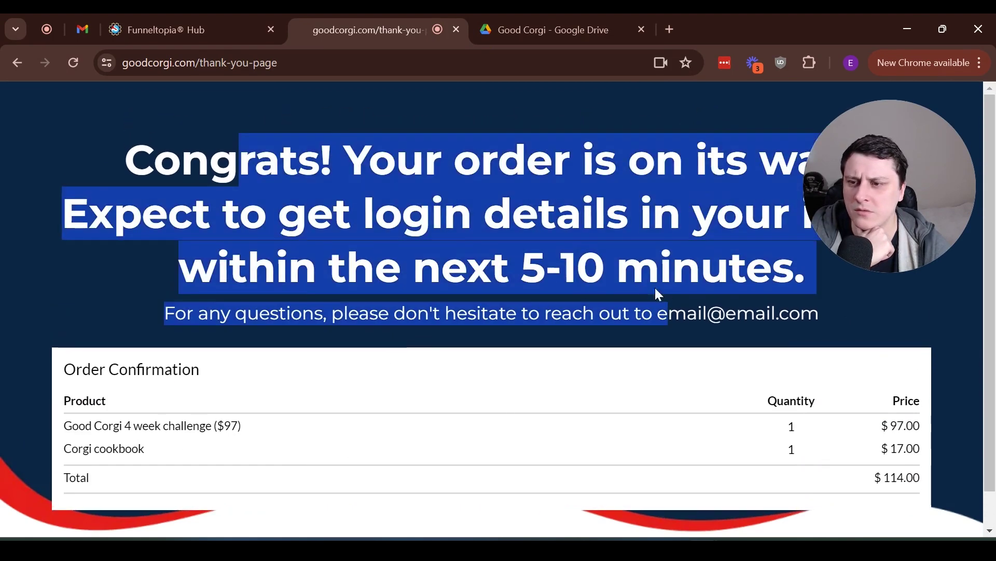
click(386, 275)
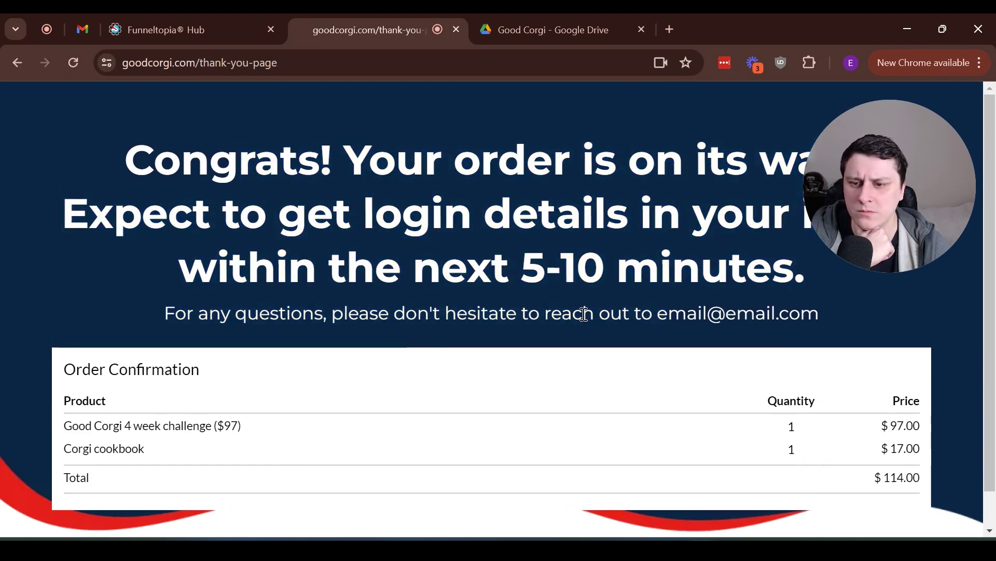
Check the order lists the 4 week challenge at $97.00 and Corgi cookbook at $17.00
scroll(574, 325, down, 1)
scroll(581, 318, up, 1)
scroll(603, 331, down, 1)
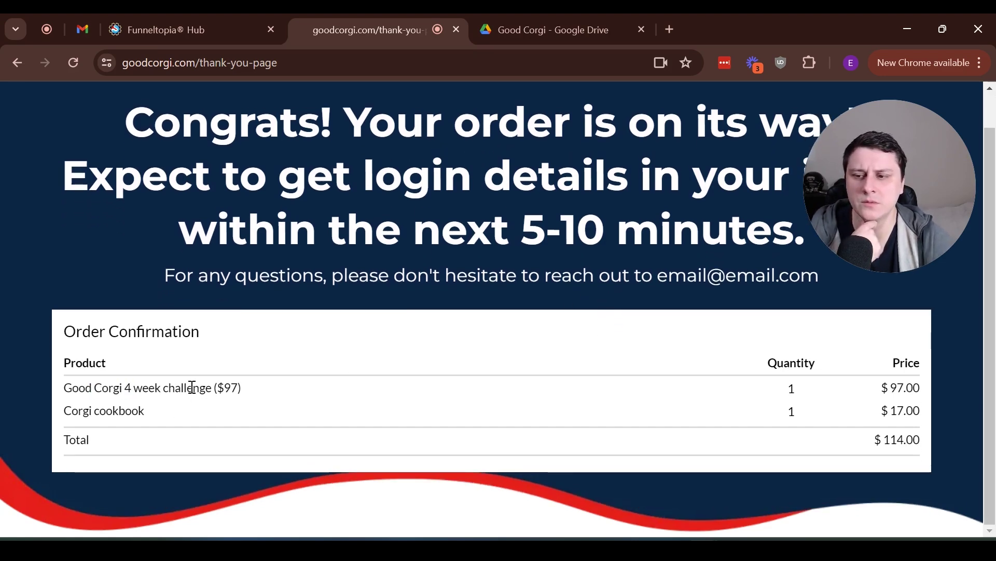
triple_click(157, 388)
triple_click(126, 411)
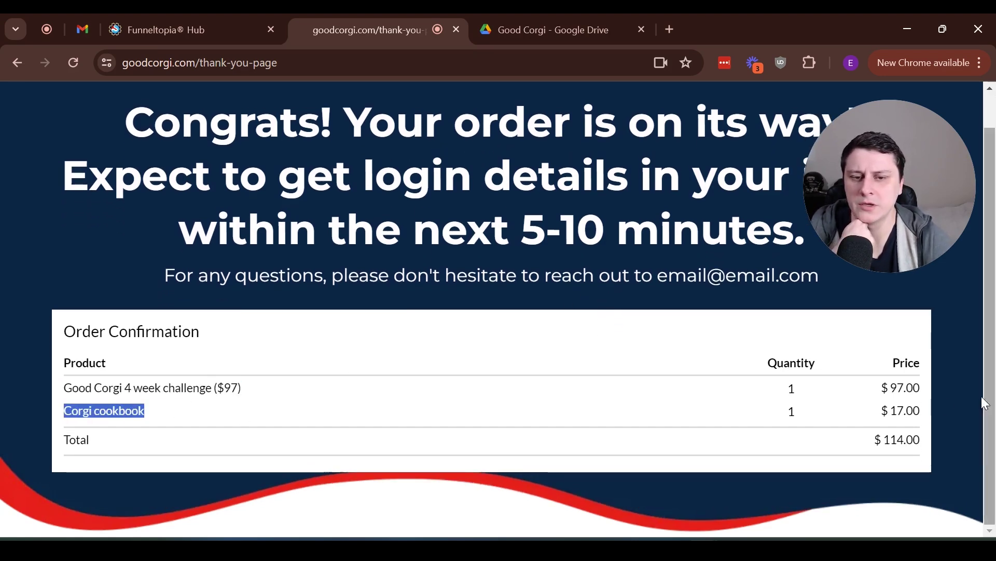
drag(873, 414, 936, 393)
click(943, 401)
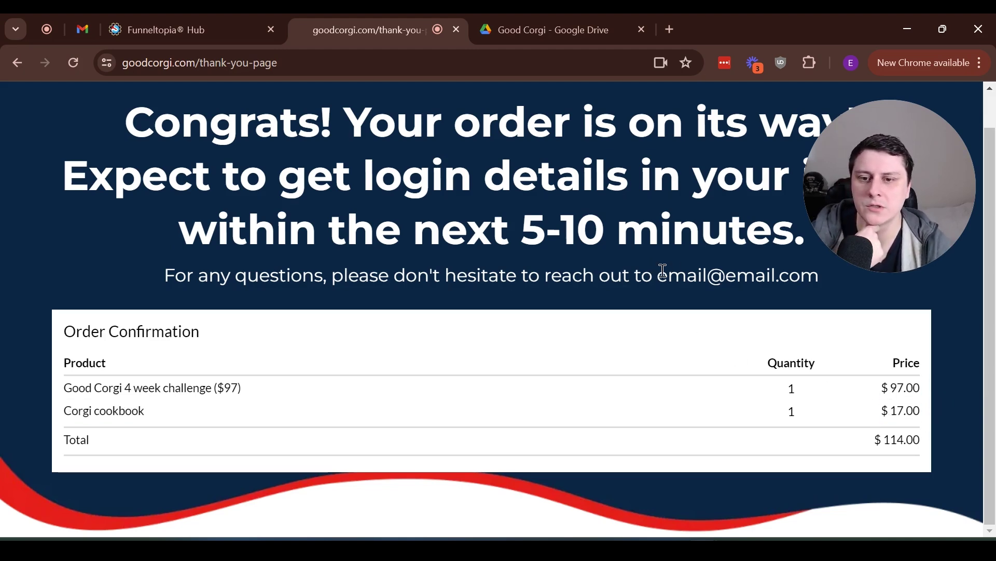
Review the confirmation's contact email and the 5-10 minutes delivery time note
drag(668, 276, 770, 277)
click(775, 279)
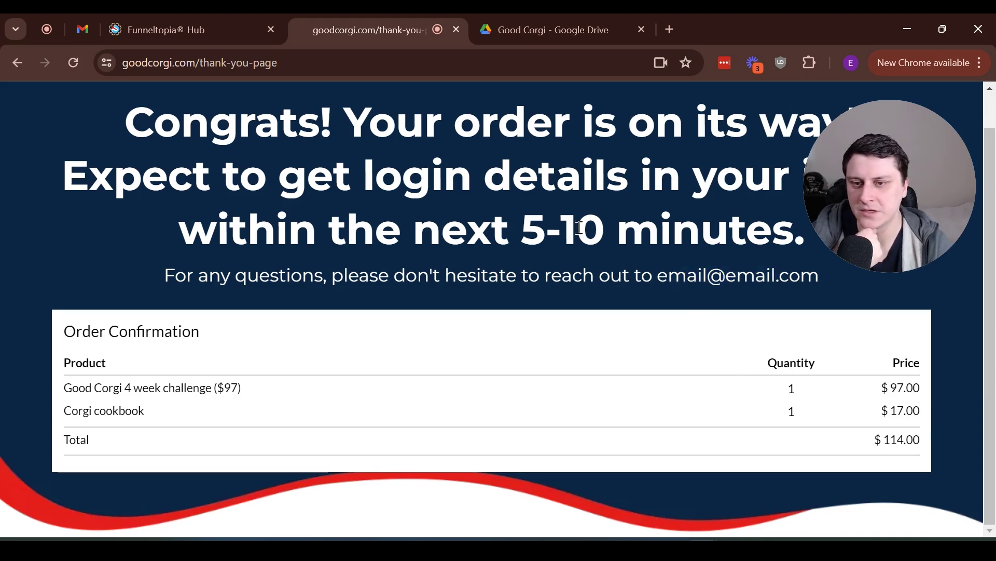
drag(520, 231, 798, 224)
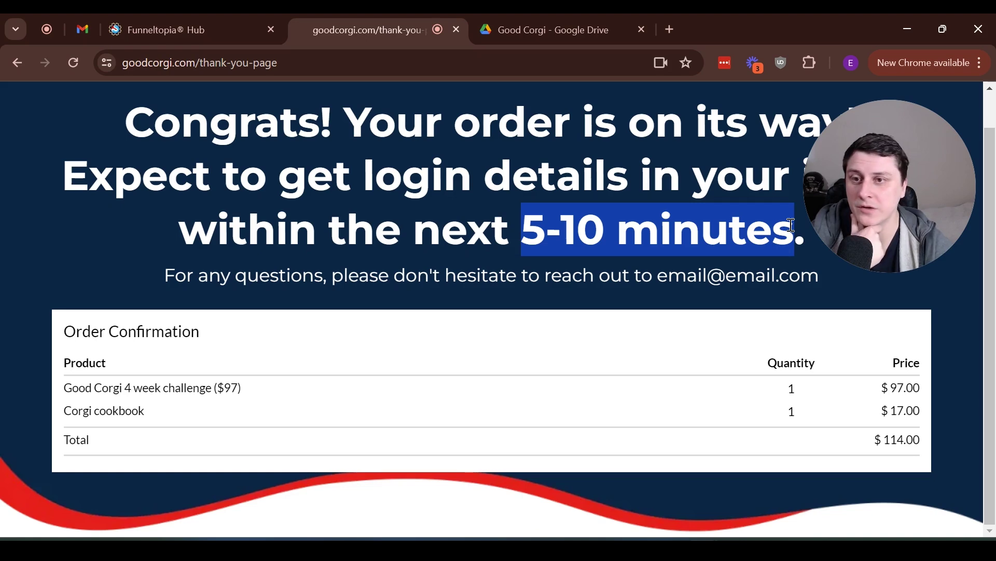
In Gmail, read the Good Corgi purchase receipt email, then return to the inbox
key(ctrl+2)
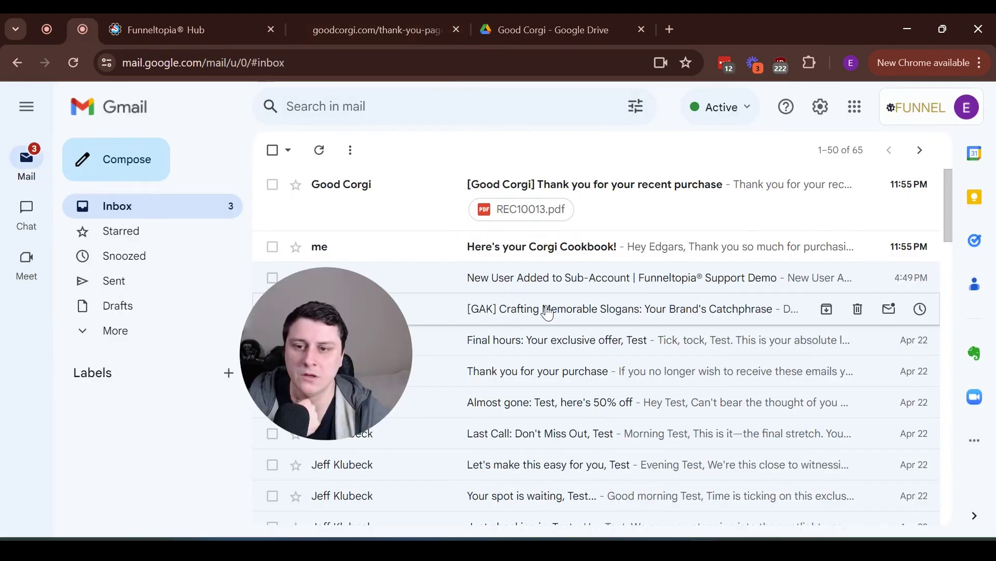
click(574, 194)
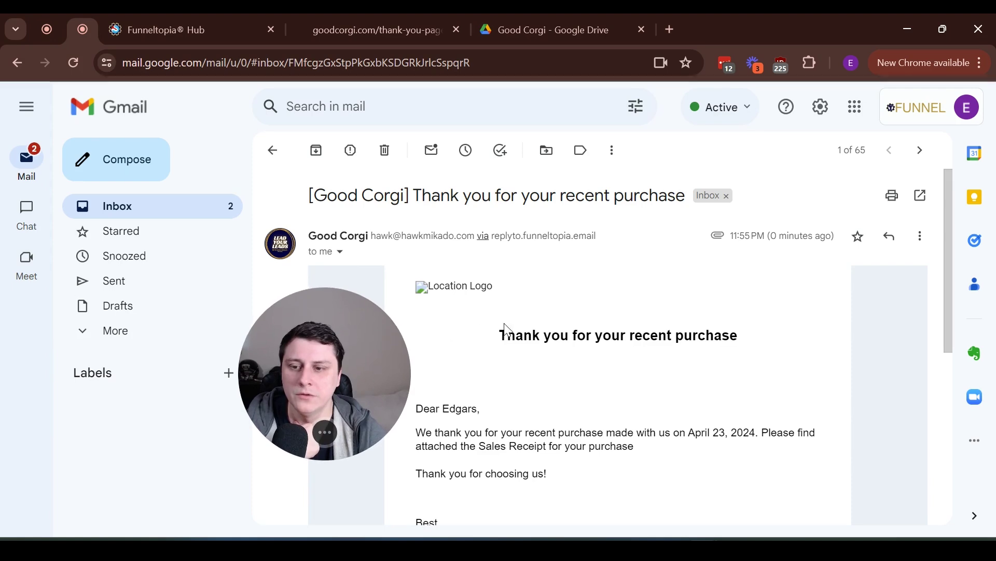
scroll(574, 331, down, 1)
scroll(571, 331, down, 5)
scroll(574, 334, up, 6)
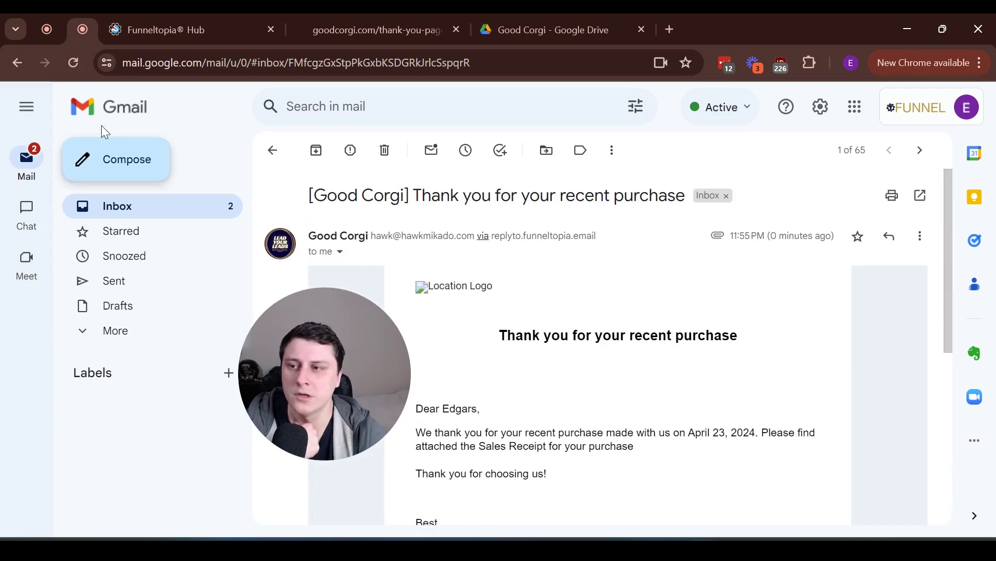
click(19, 65)
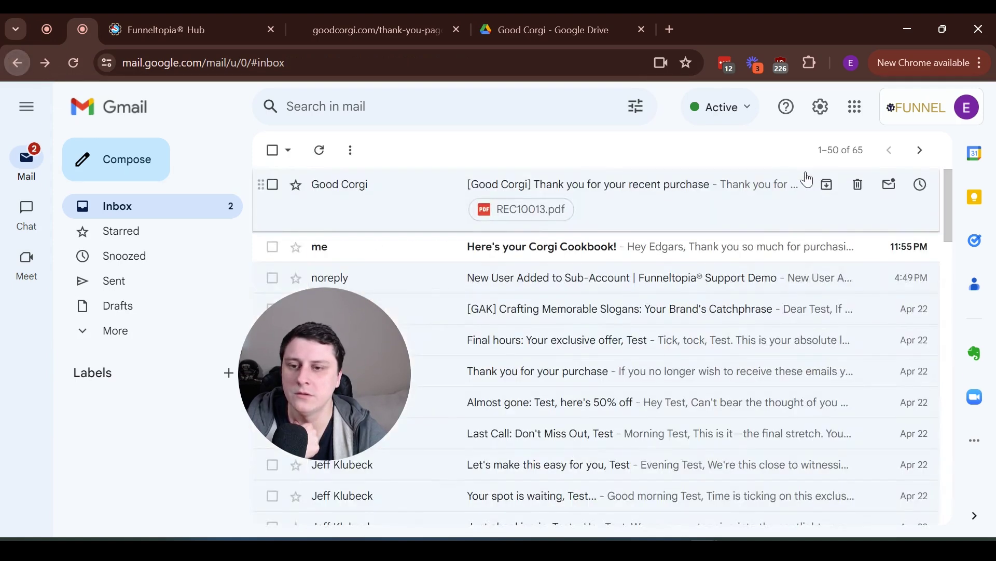
Open 'Here's your Corgi Cookbook!', mark it Looks safe, and follow its download link
click(663, 244)
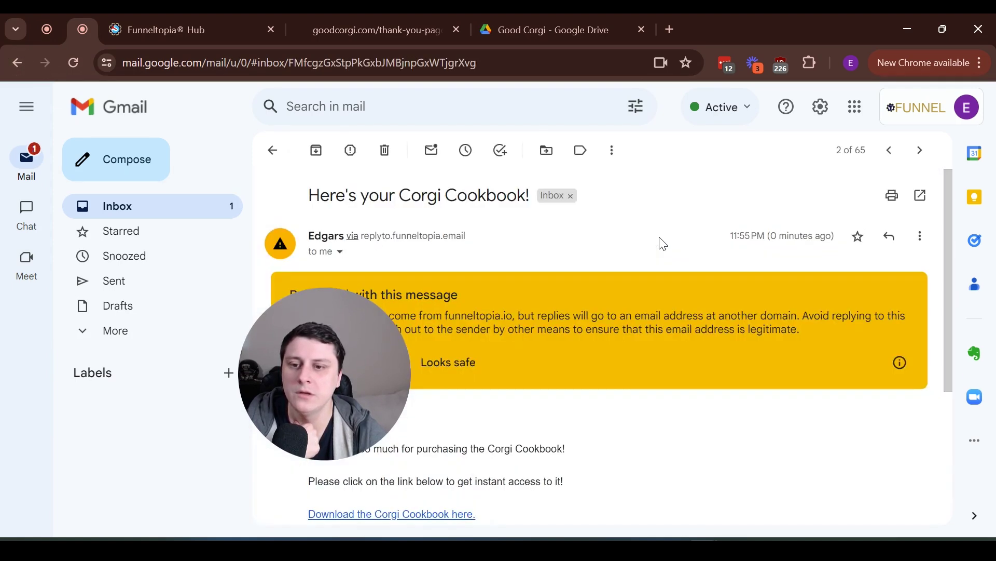
click(447, 367)
scroll(571, 259, down, 1)
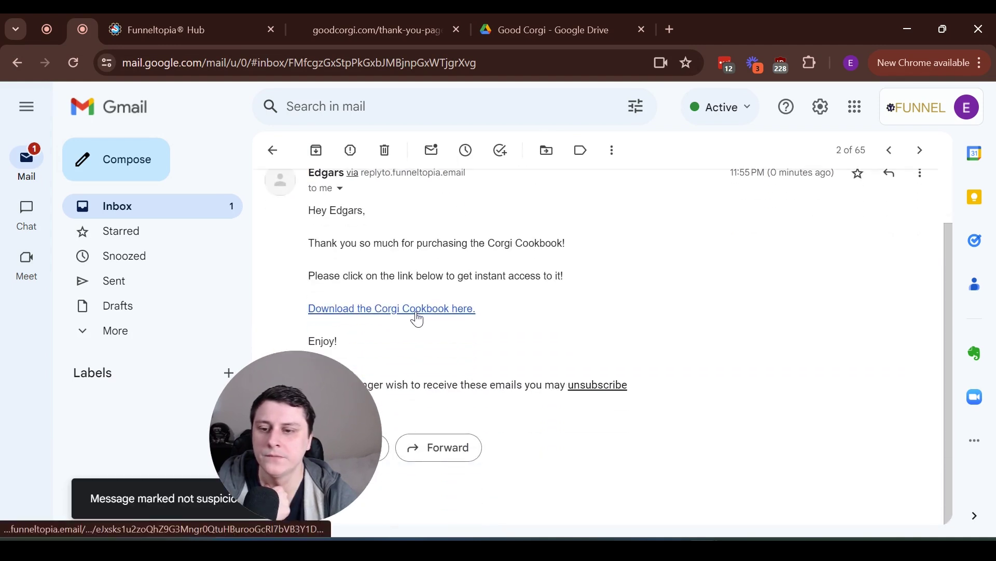
click(418, 311)
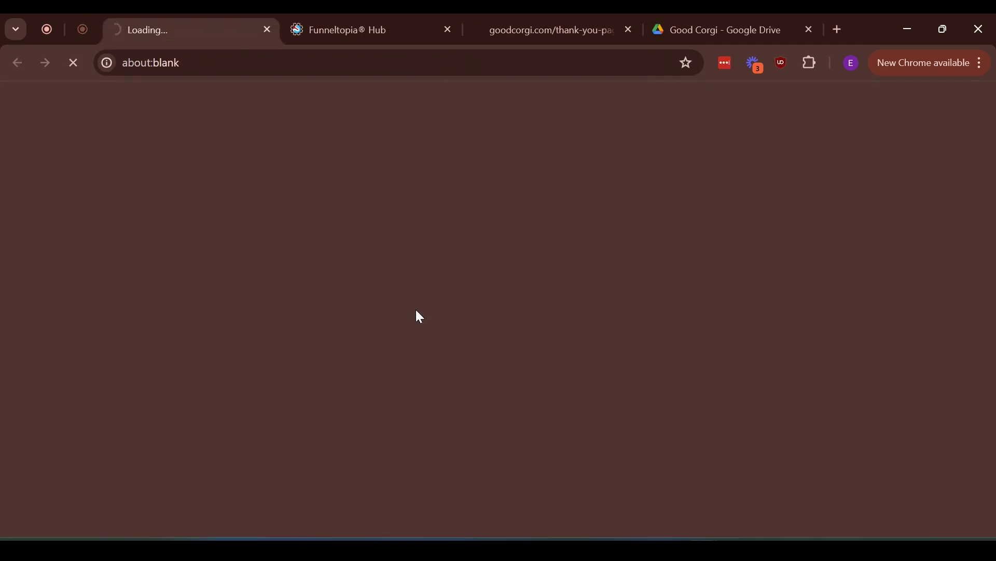
Scroll through the Corgi book.pdf cover page in the Drive PDF viewer
scroll(537, 338, down, 5)
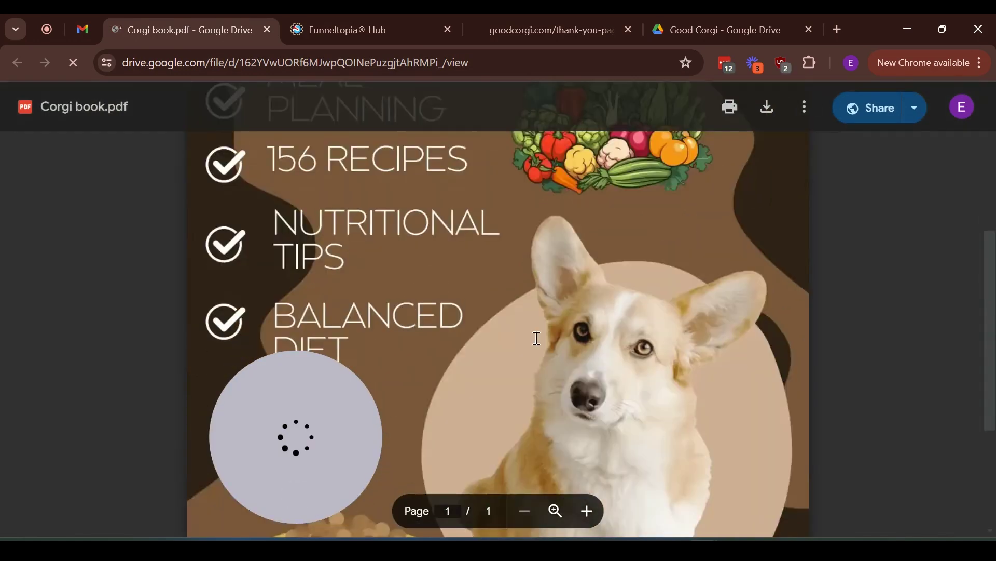
scroll(524, 334, down, 3)
scroll(512, 333, up, 10)
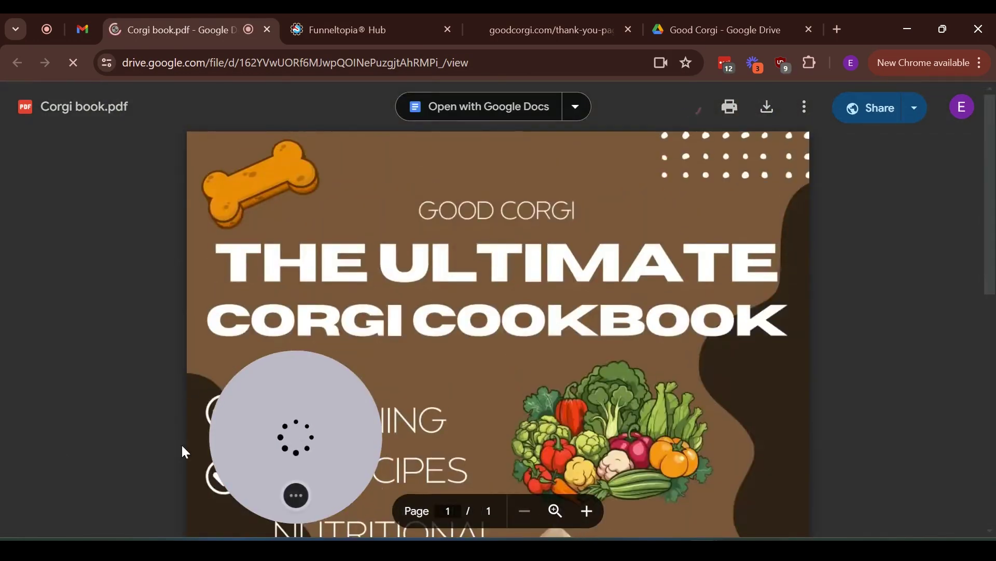
scroll(563, 352, down, 8)
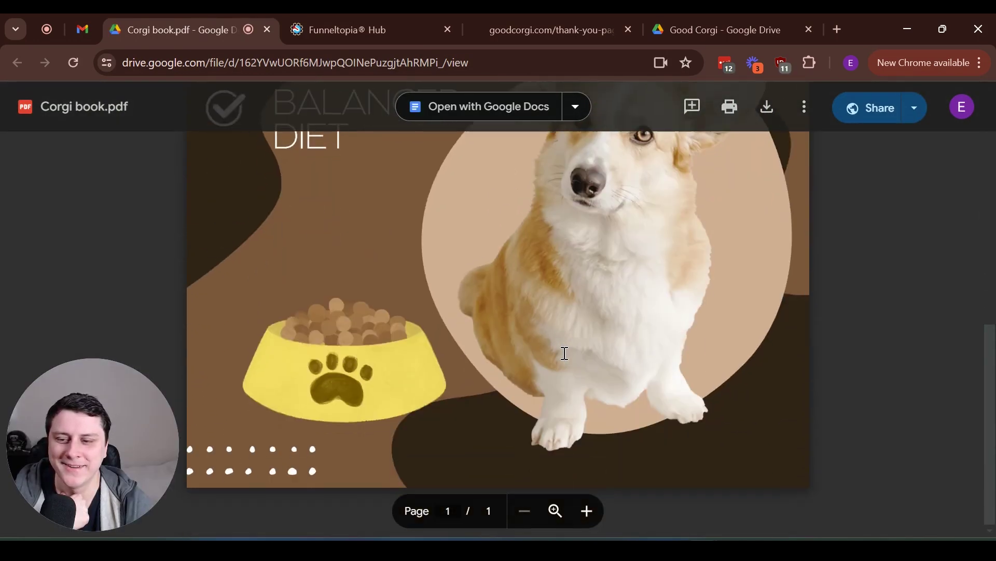
scroll(560, 352, up, 6)
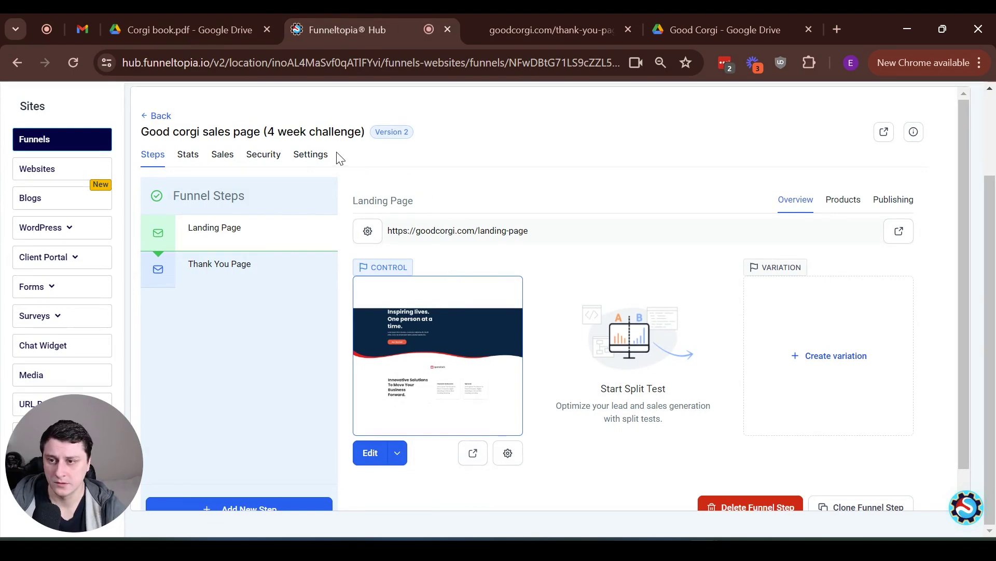
Set the Good corgi funnel's Payment mode to Live in Settings and save
click(310, 155)
scroll(322, 337, down, 3)
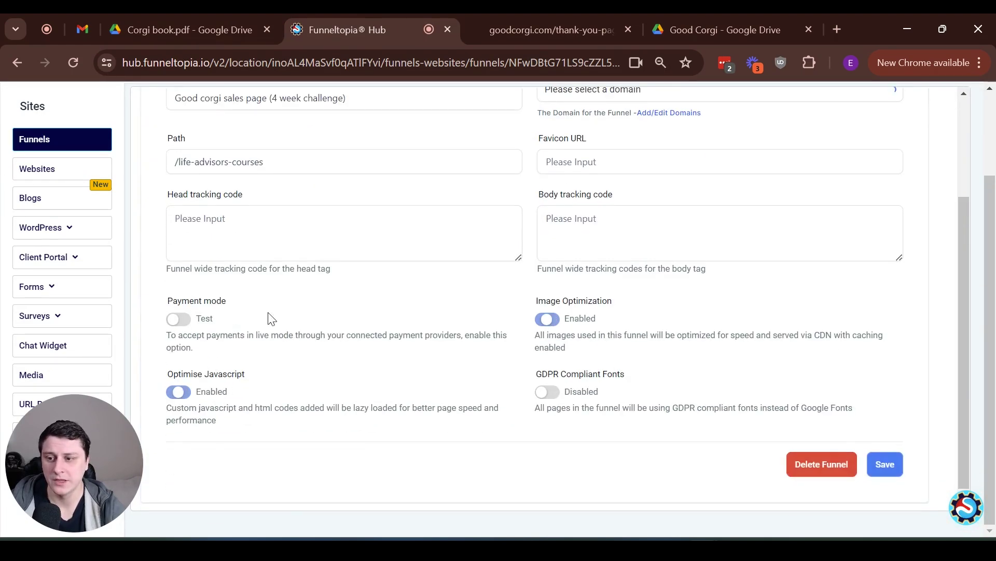
click(185, 321)
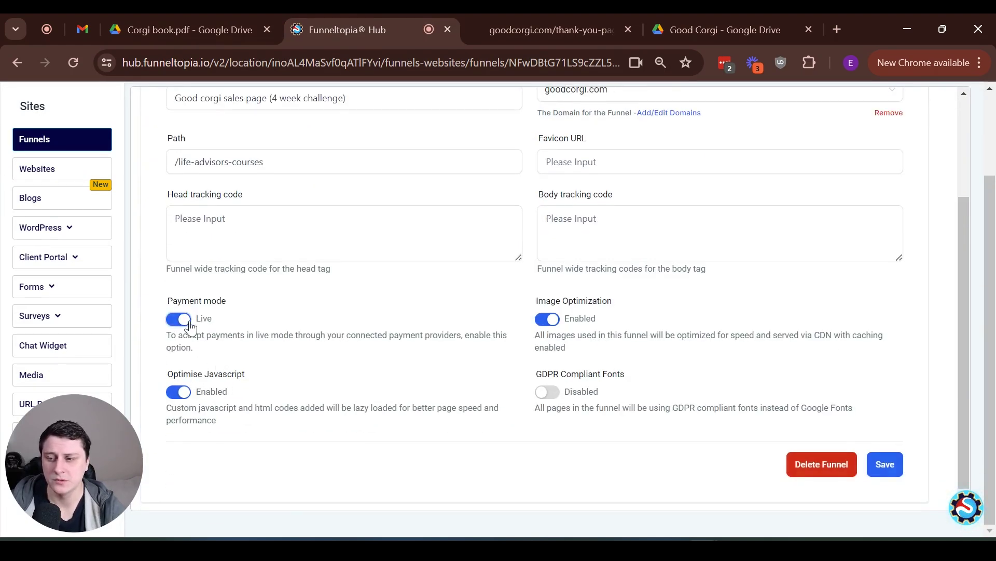
click(892, 461)
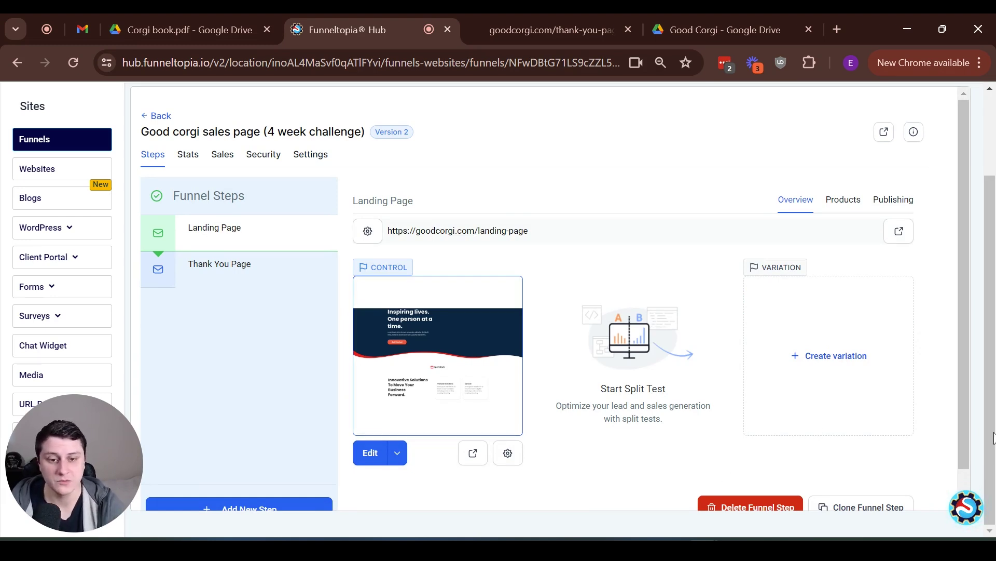
Open the Funneltopia Support Doc panel from the chat widget at the bottom right
click(966, 511)
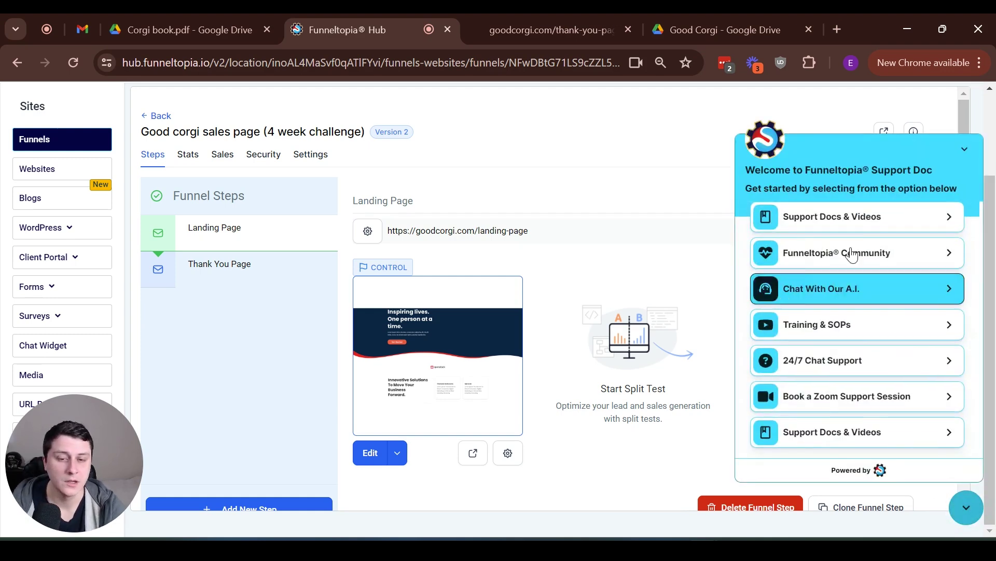